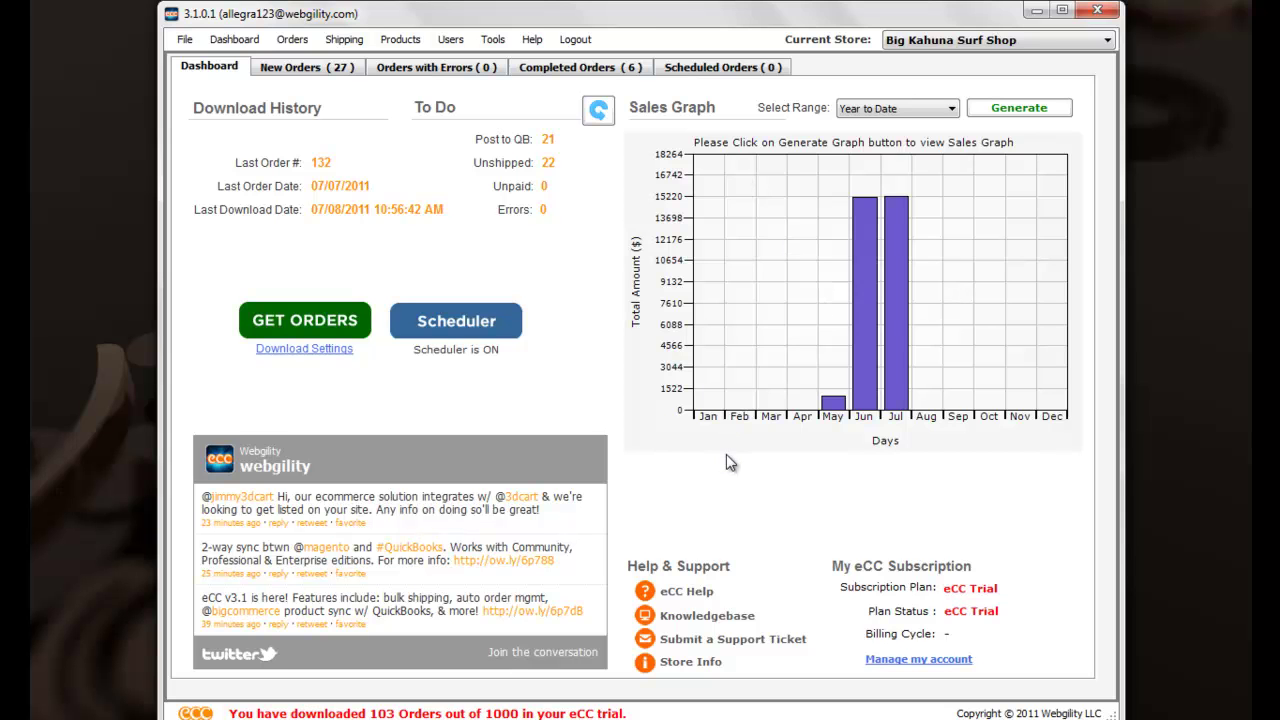
left_click(944, 112)
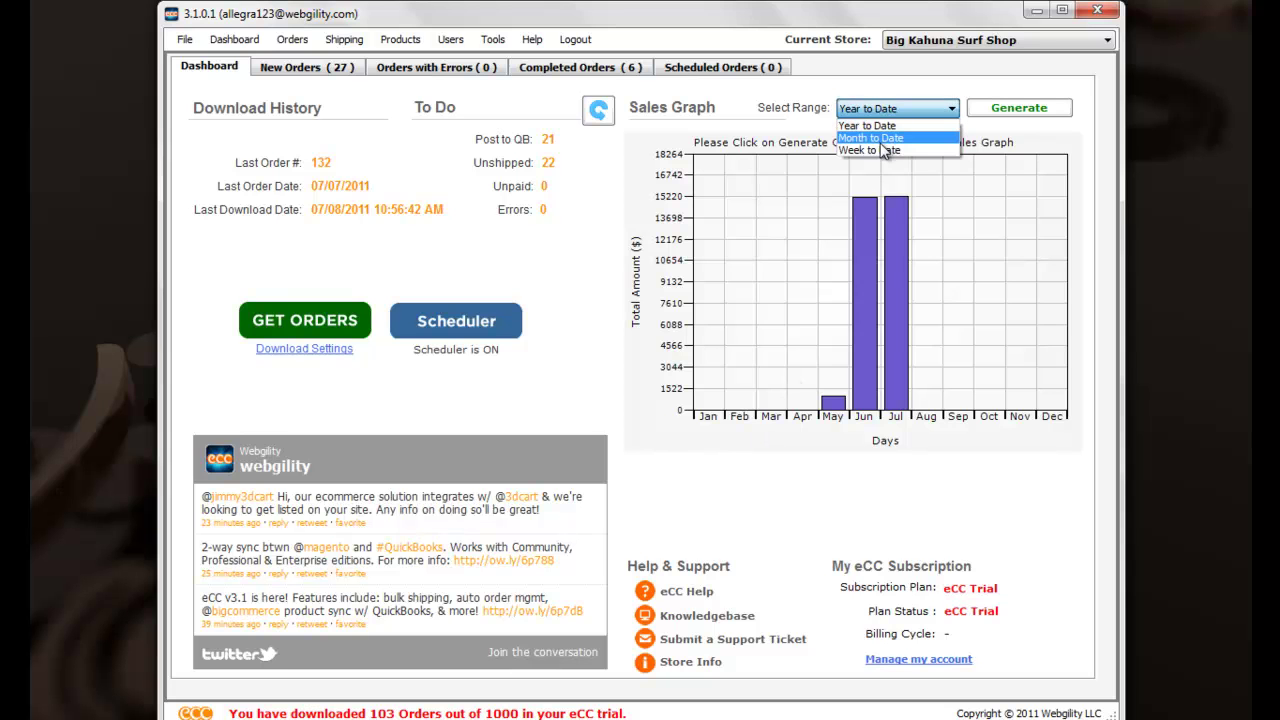
left_click(610, 352)
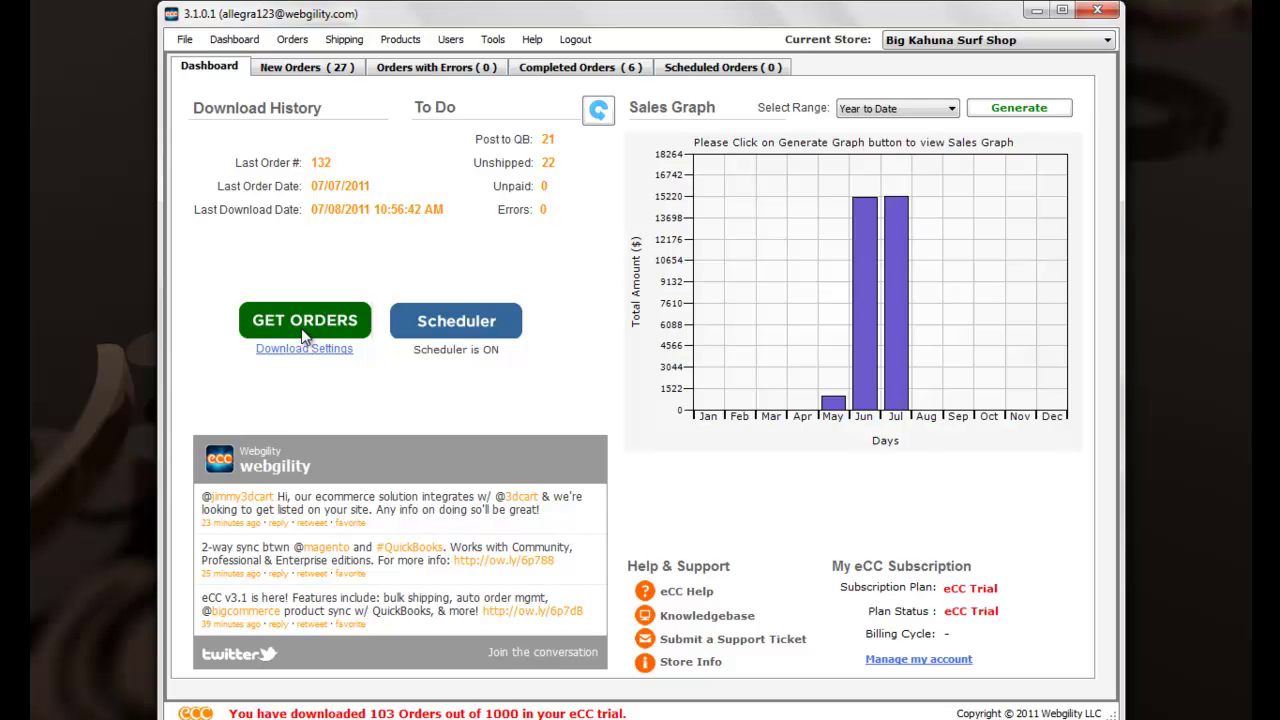
Select the new unshipped orders of 333.25, 3,165.80 and 31.90 (the earlier-listed one) and start processing their shipping
left_click(301, 71)
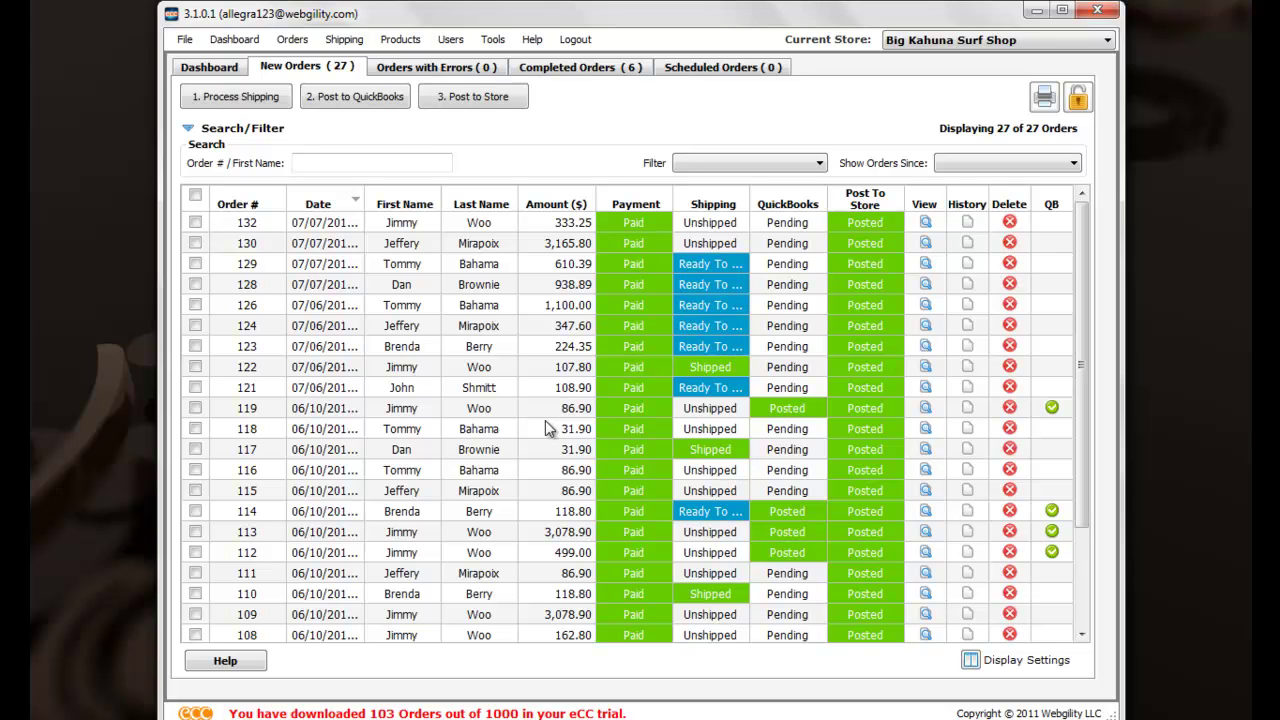
left_click(195, 223)
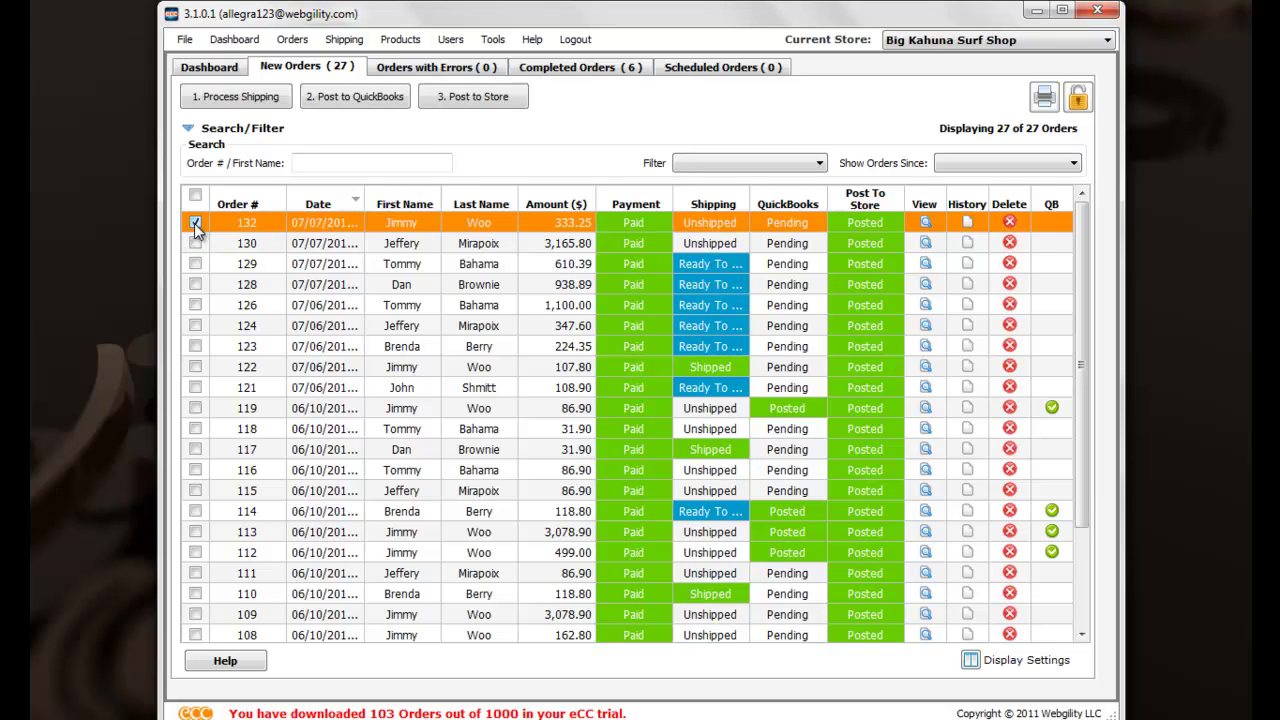
left_click(195, 243)
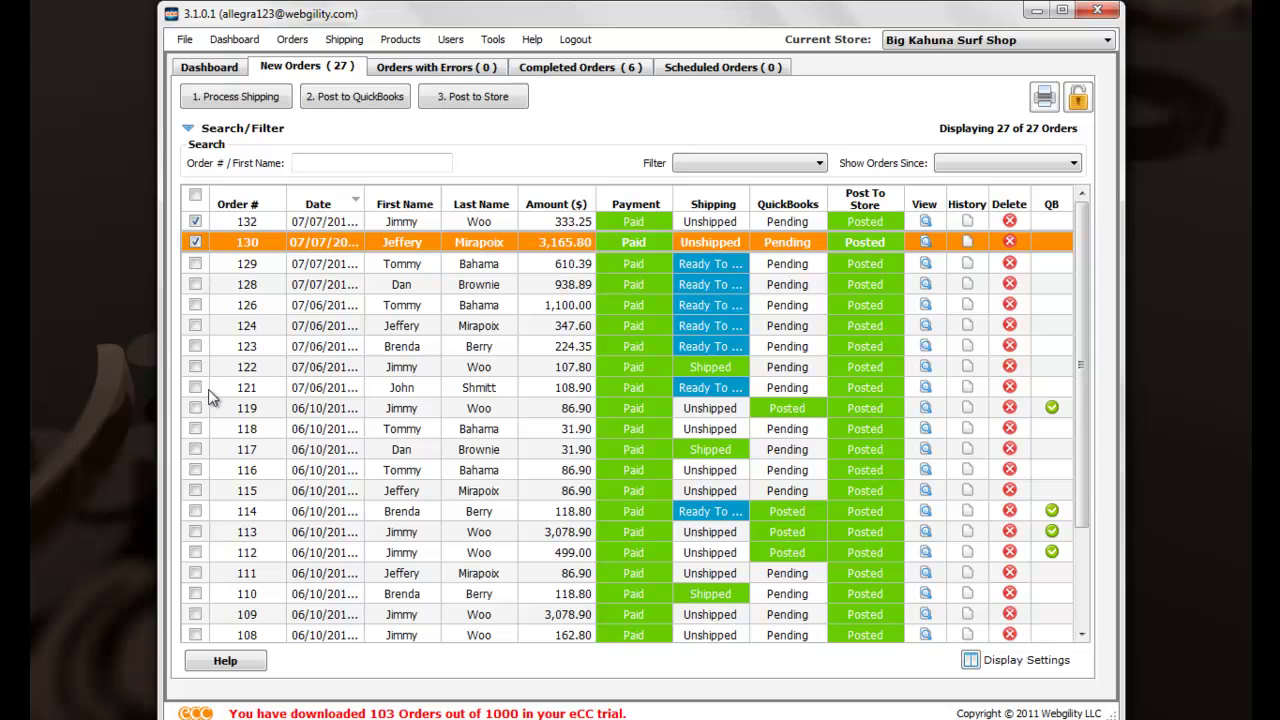
left_click(195, 428)
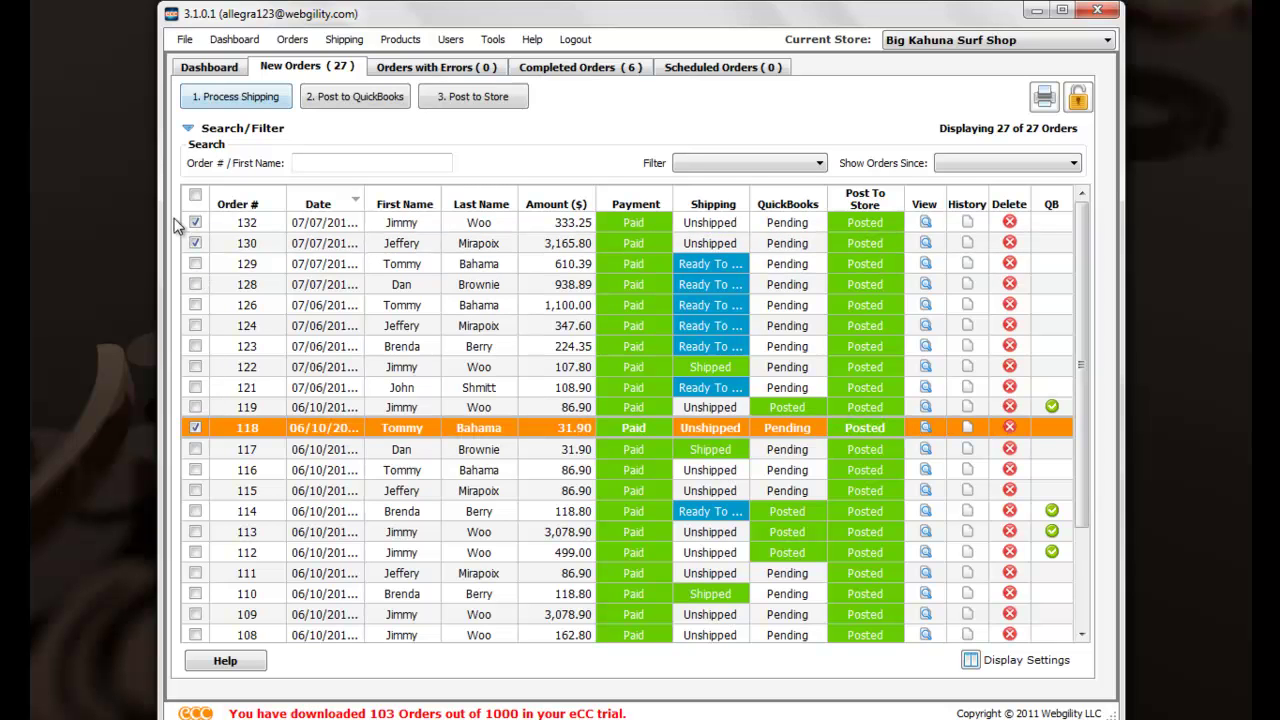
left_click(230, 100)
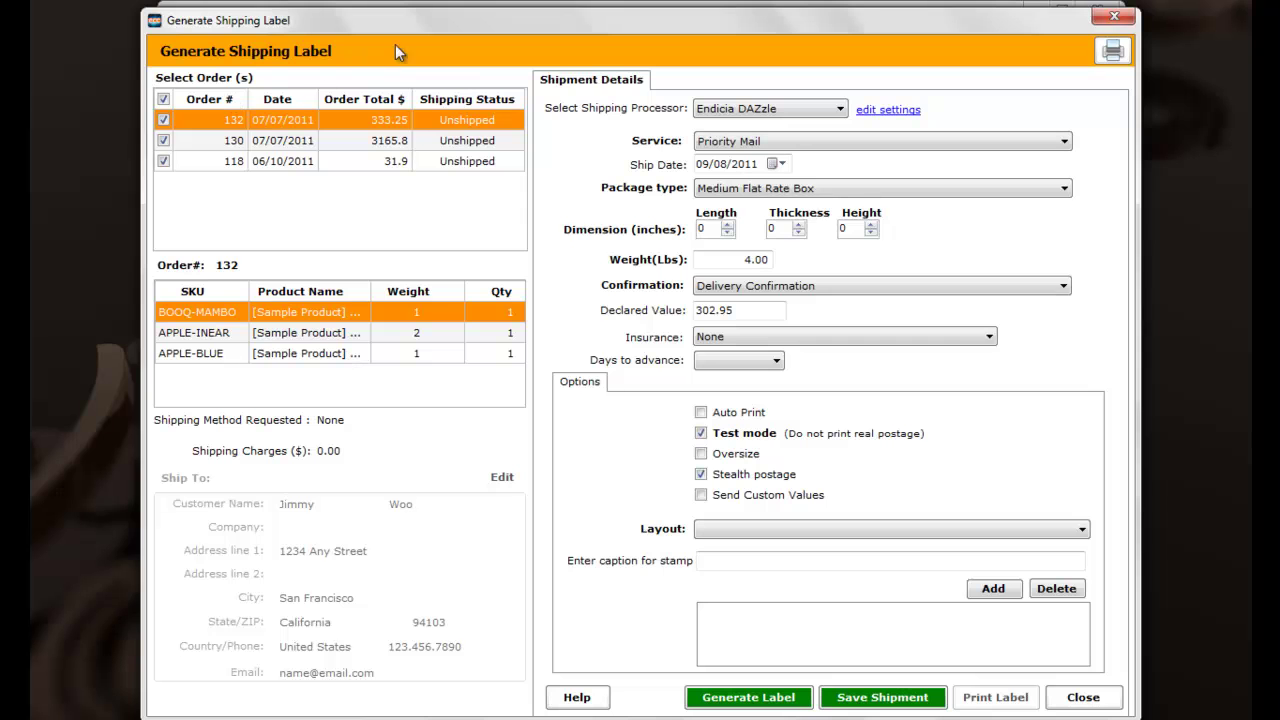
left_click_drag(414, 22, 407, 20)
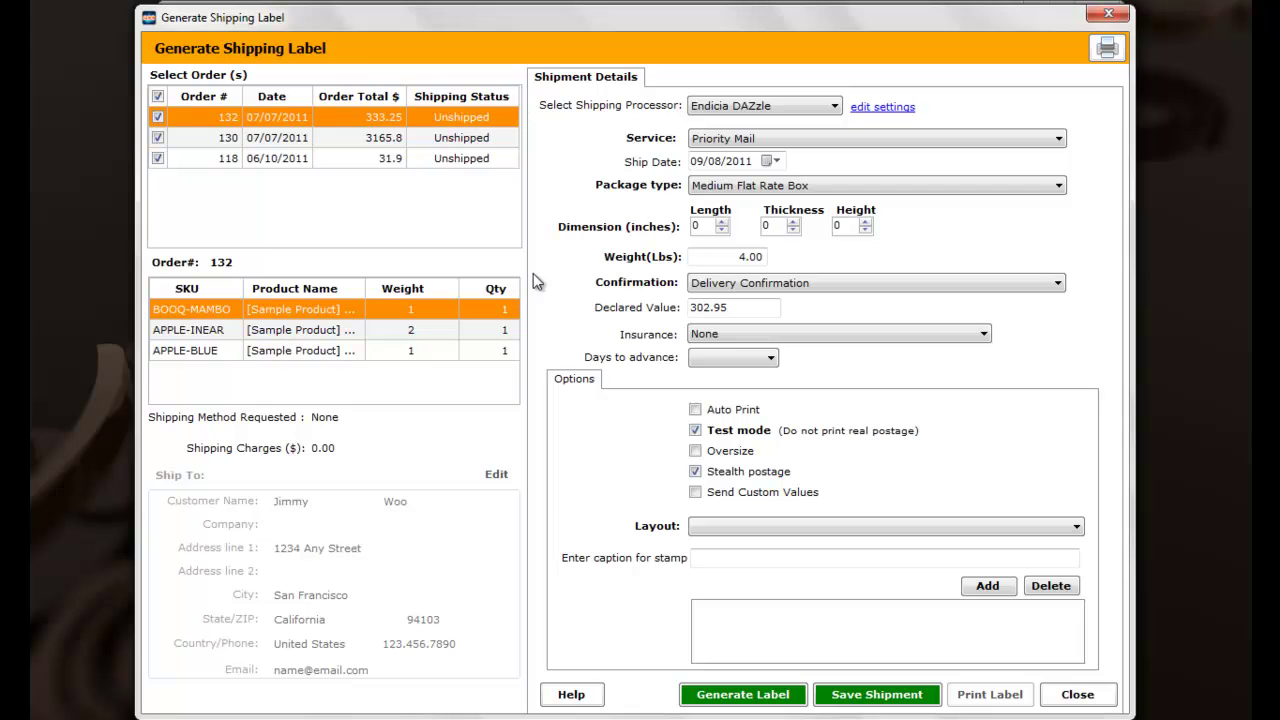
Select only the 333.25 order for shipping and save its shipment with Endicia DAZzle as the shipping processor
left_click(157, 96)
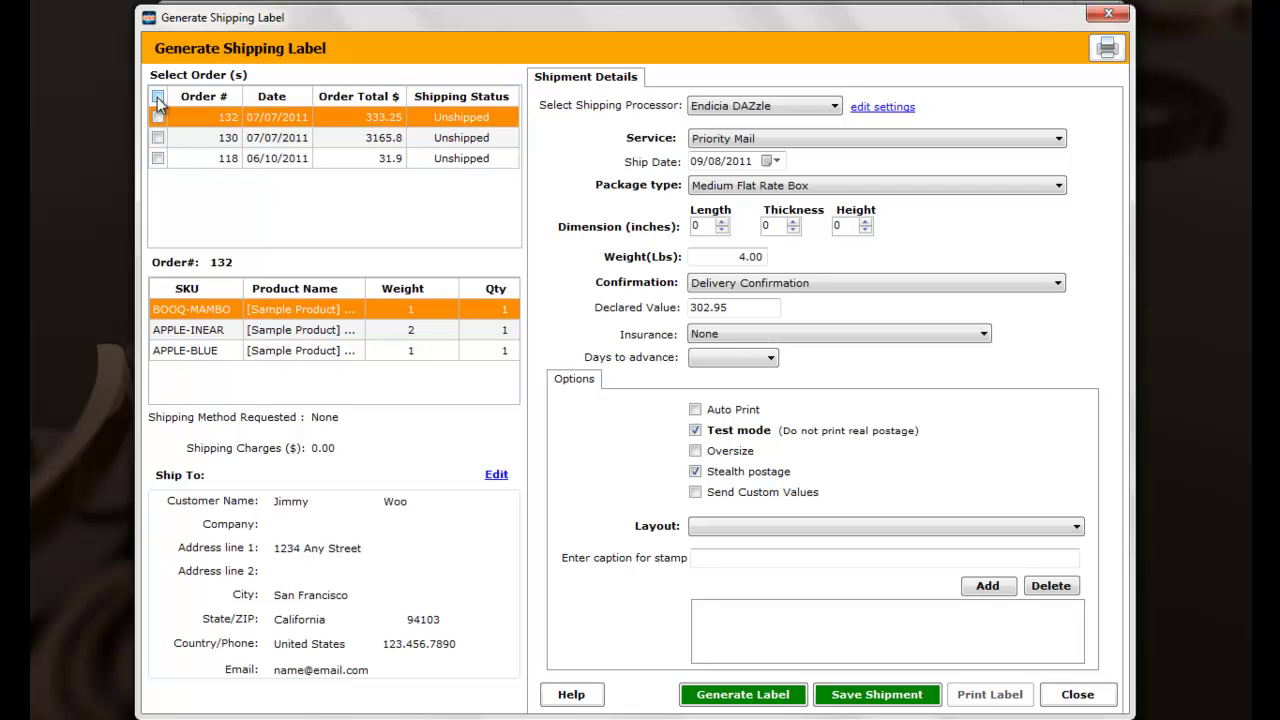
left_click(158, 118)
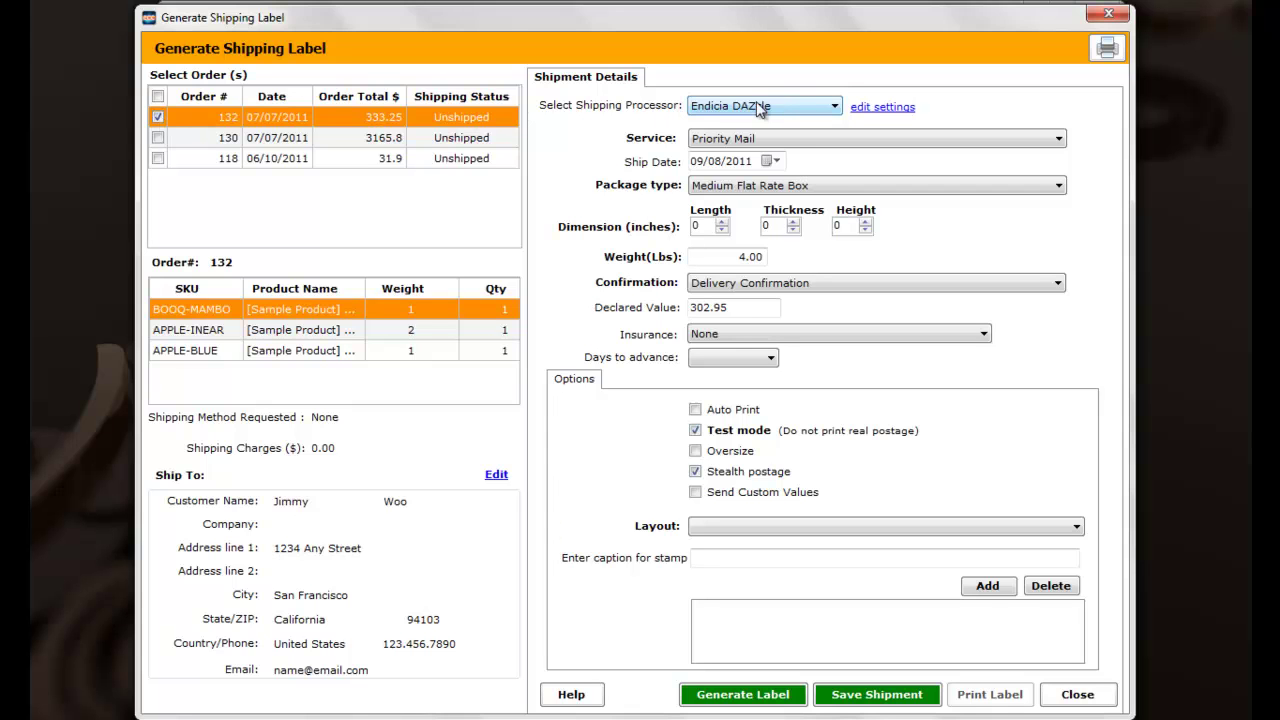
left_click(782, 110)
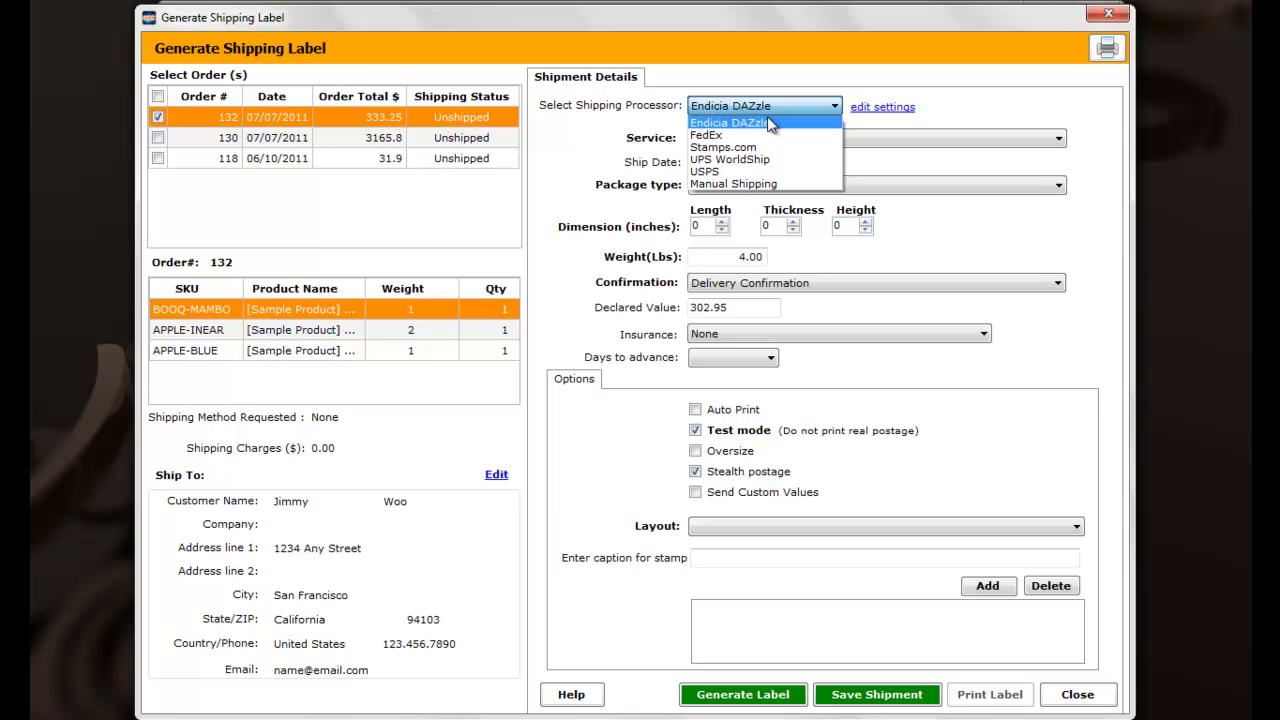
left_click(787, 115)
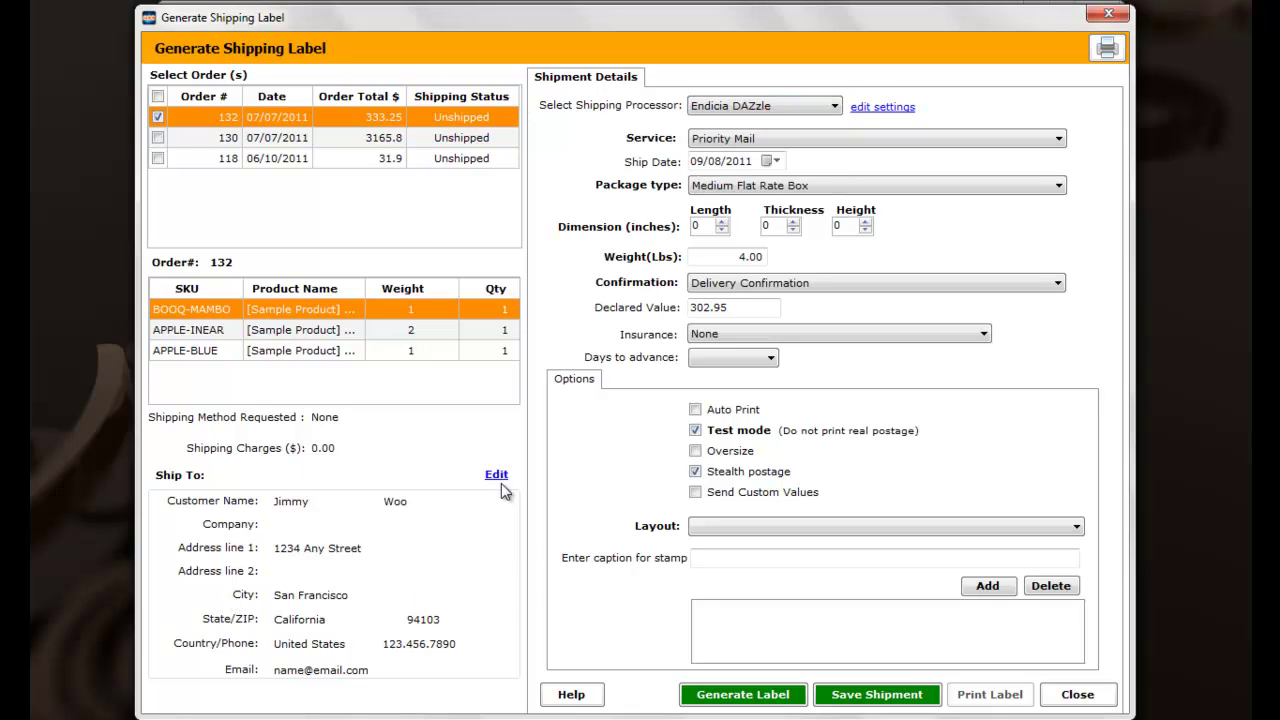
left_click(496, 474)
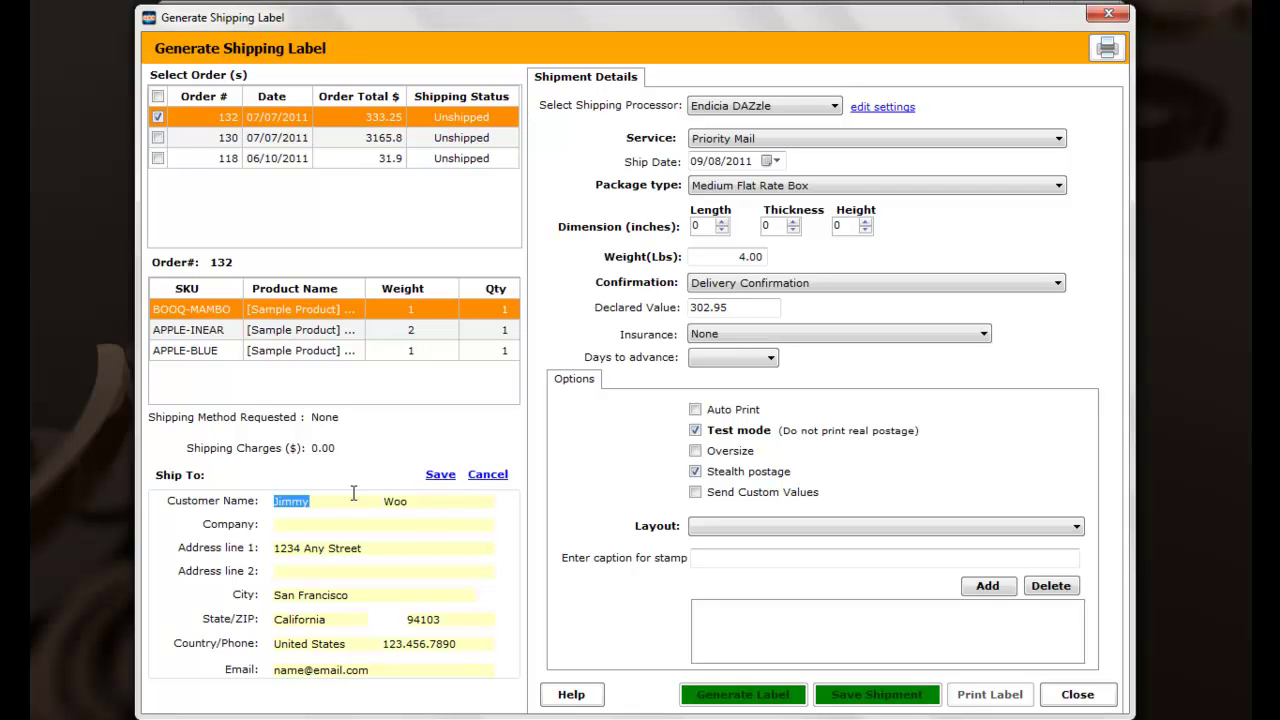
left_click(490, 476)
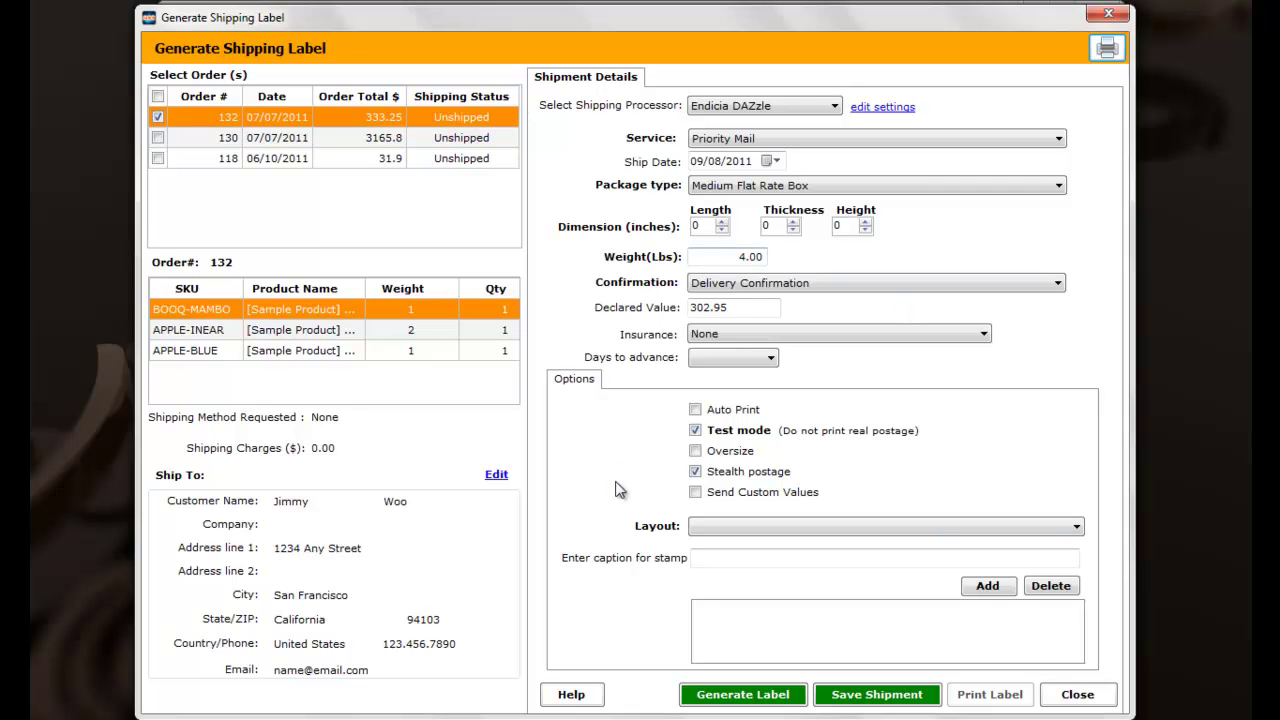
left_click(851, 692)
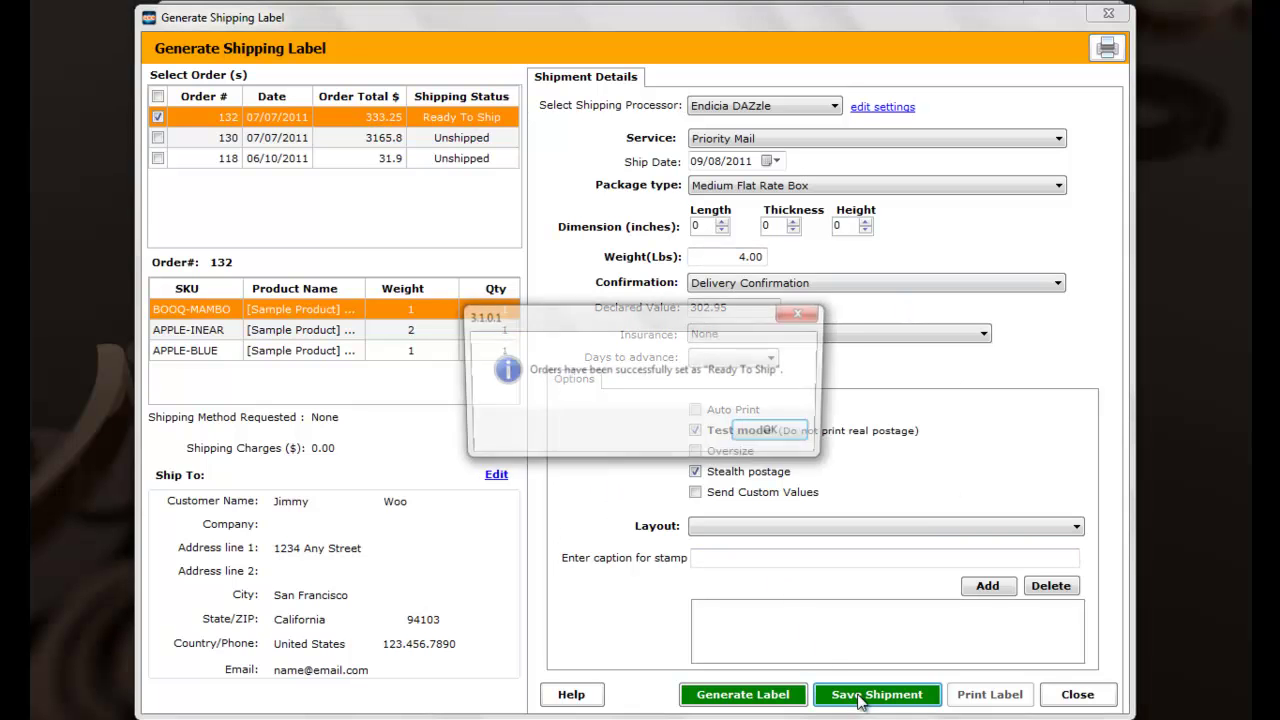
left_click(784, 442)
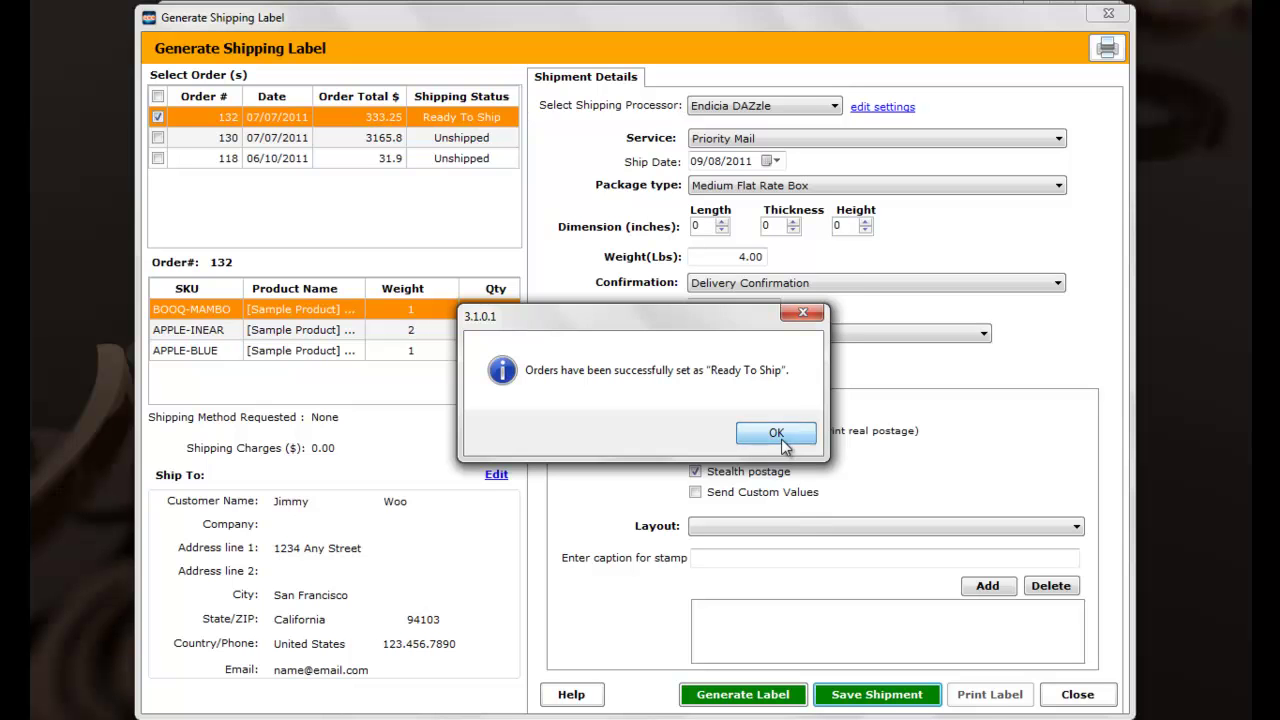
Select only the 3165.8 order, set its shipping processor to FedEx and save the shipment
left_click(472, 140)
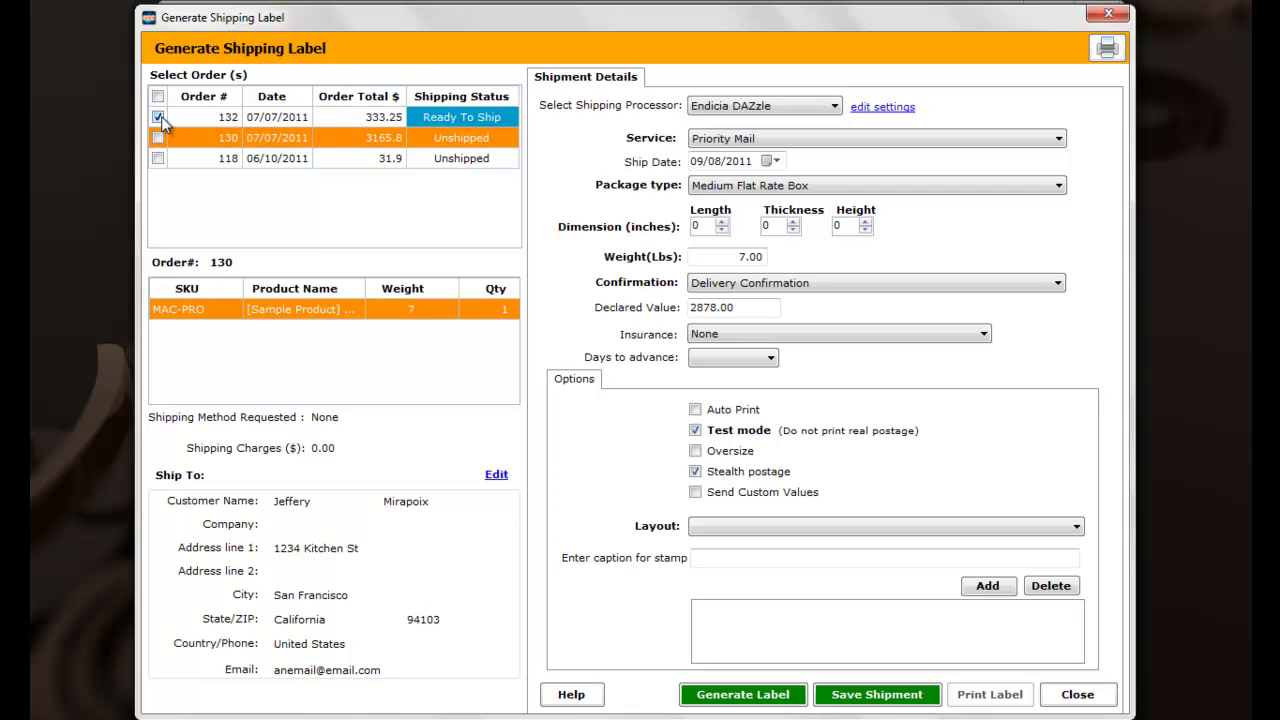
left_click(158, 117)
left_click(157, 138)
left_click(835, 105)
left_click(736, 137)
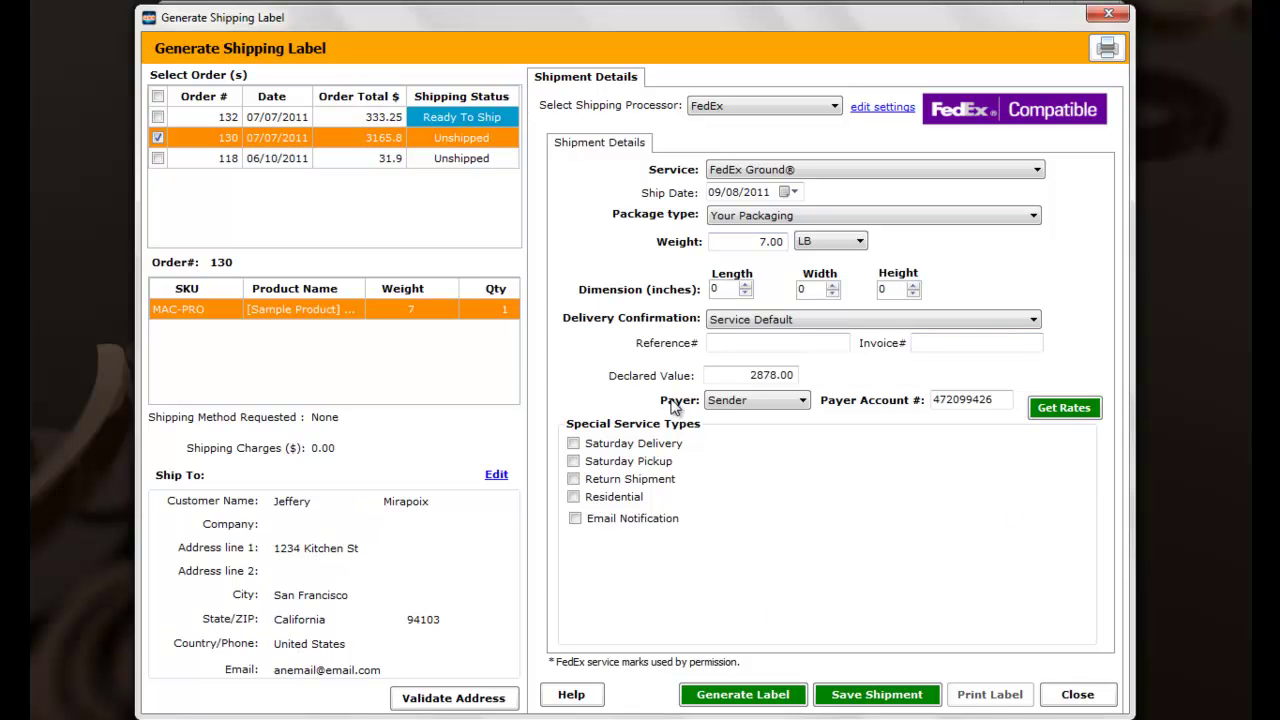
left_click(864, 702)
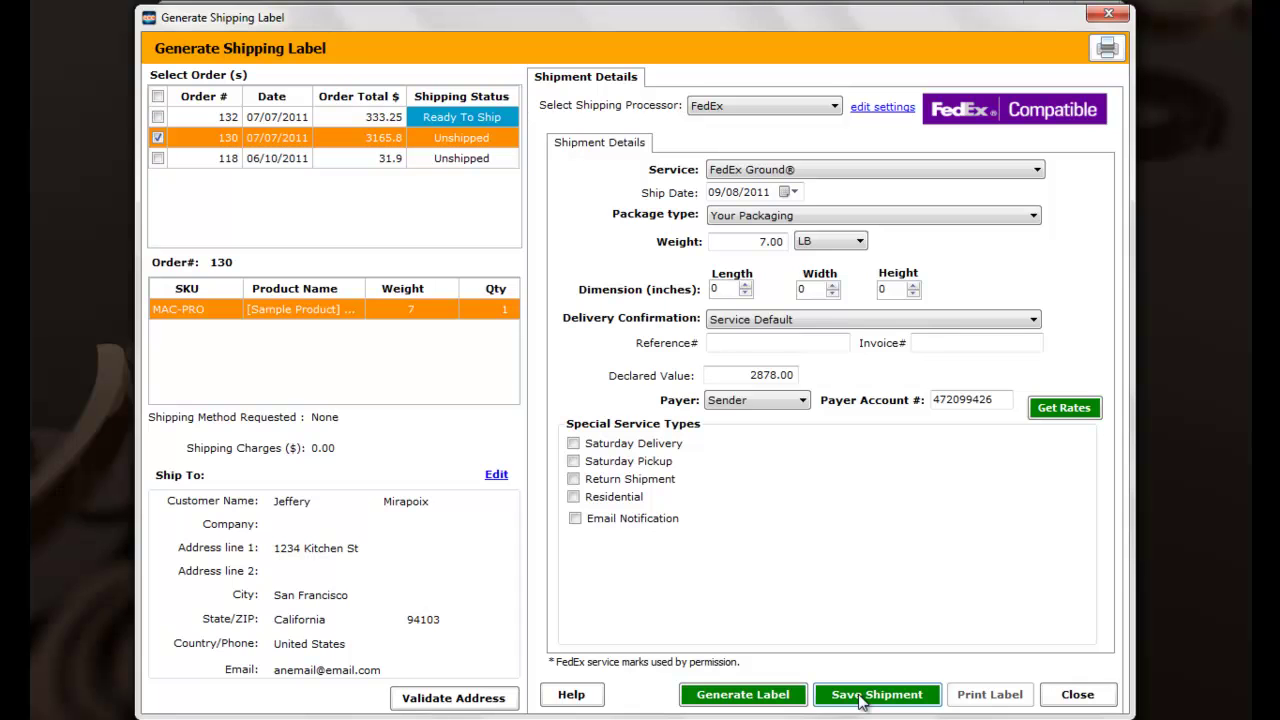
left_click(745, 430)
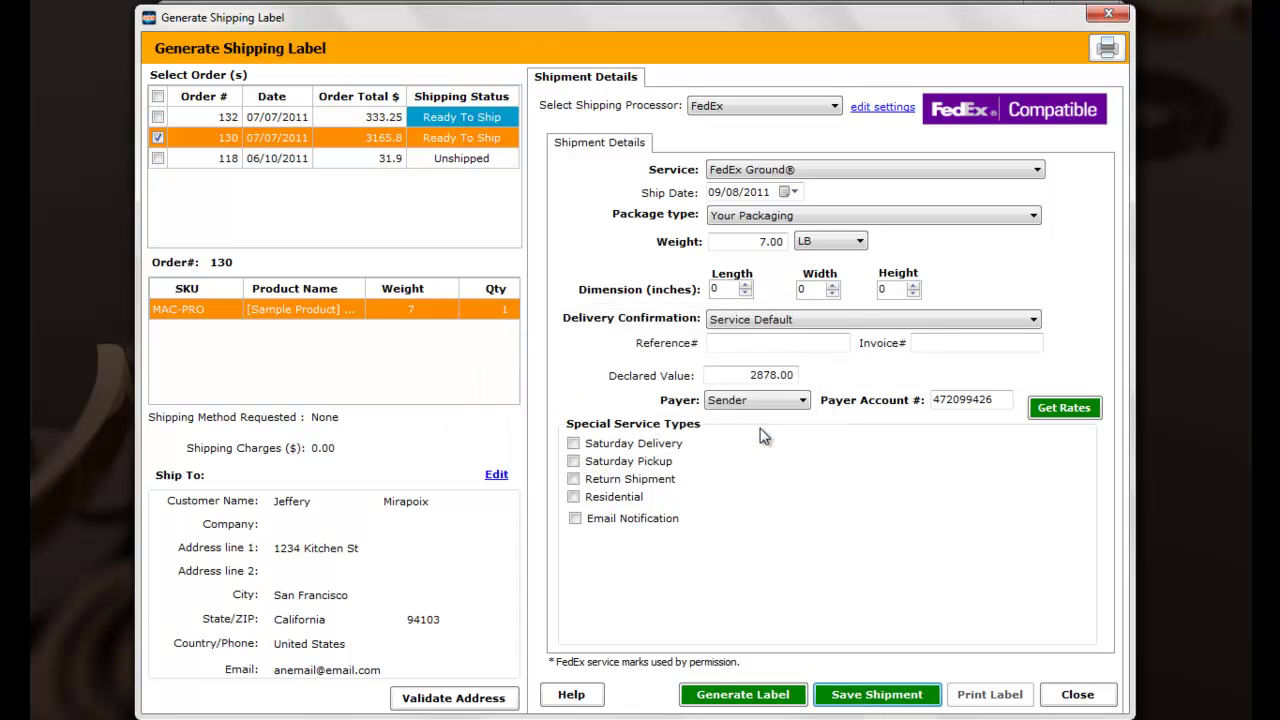
Select only the 31.9 order, set its shipping processor to UPS WorldShip and save the shipment
left_click(158, 137)
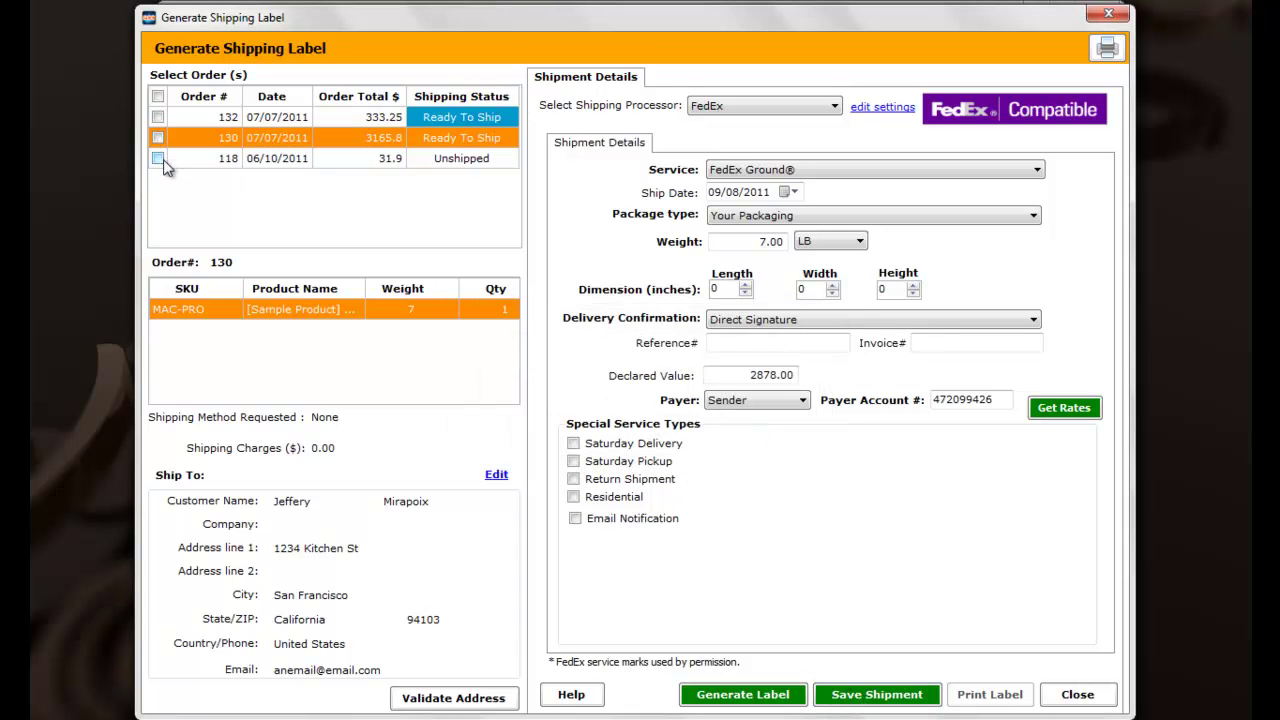
left_click(163, 162)
left_click(158, 158)
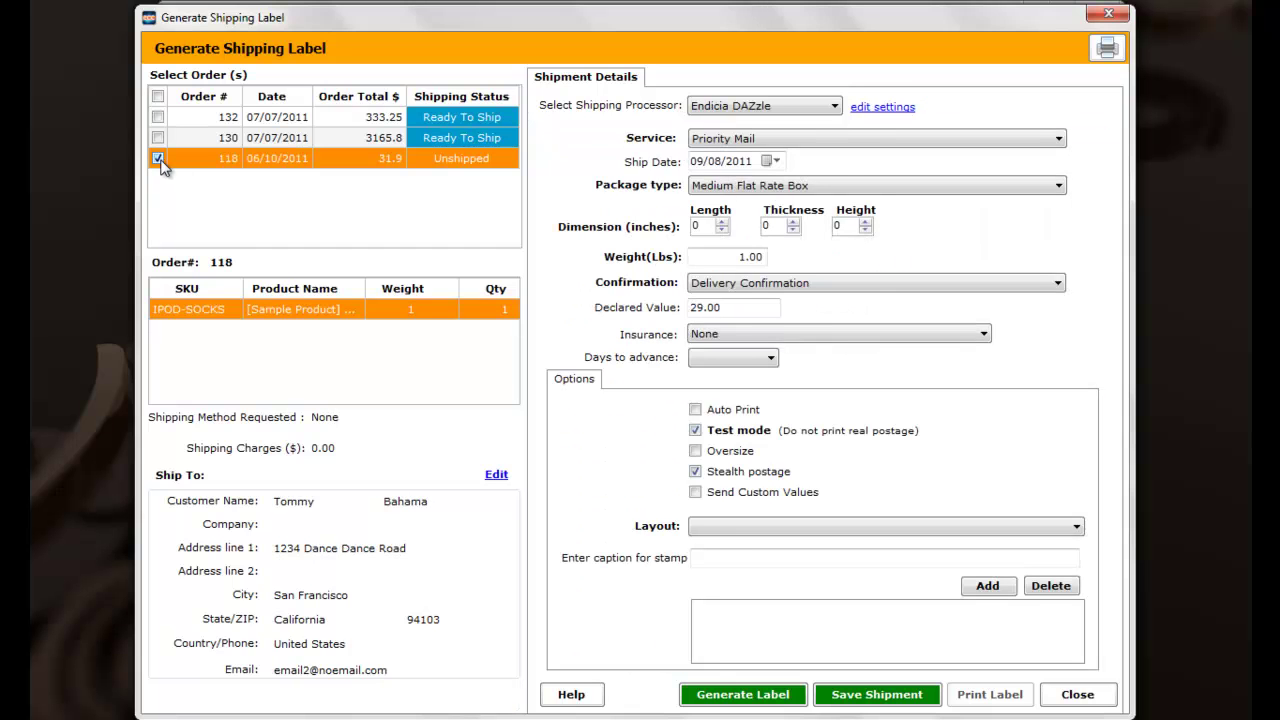
left_click(822, 107)
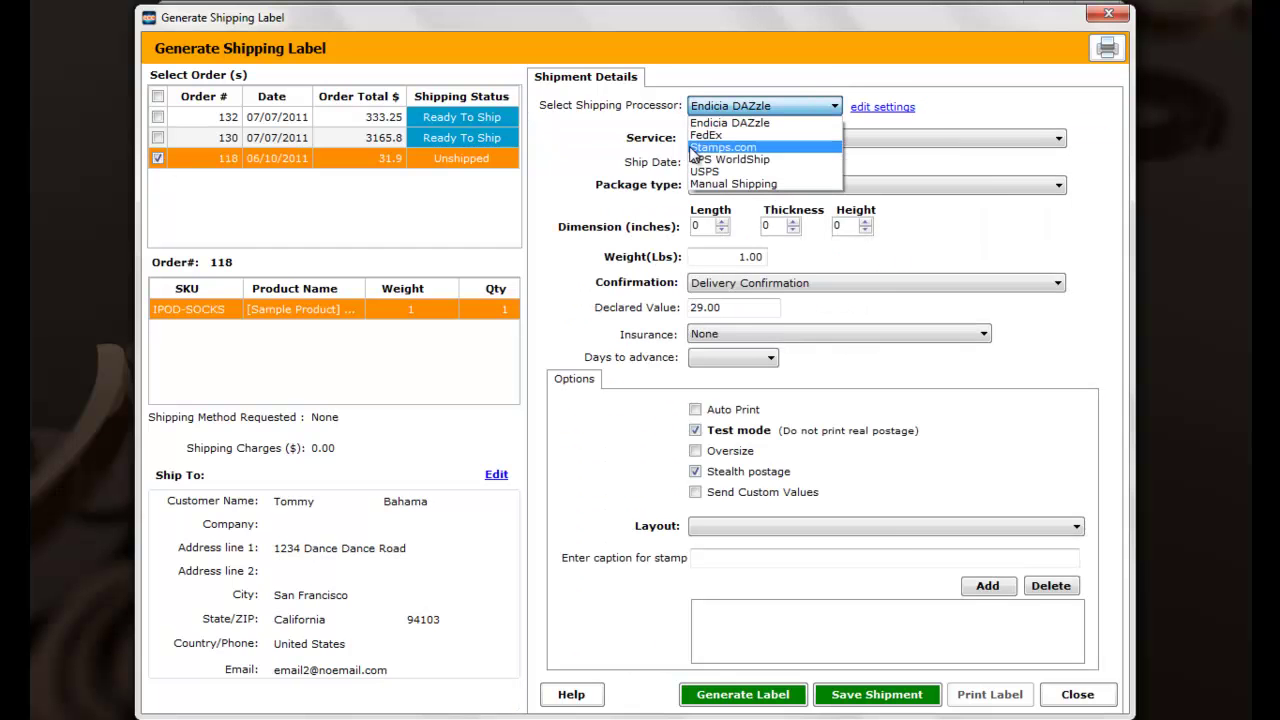
left_click(727, 160)
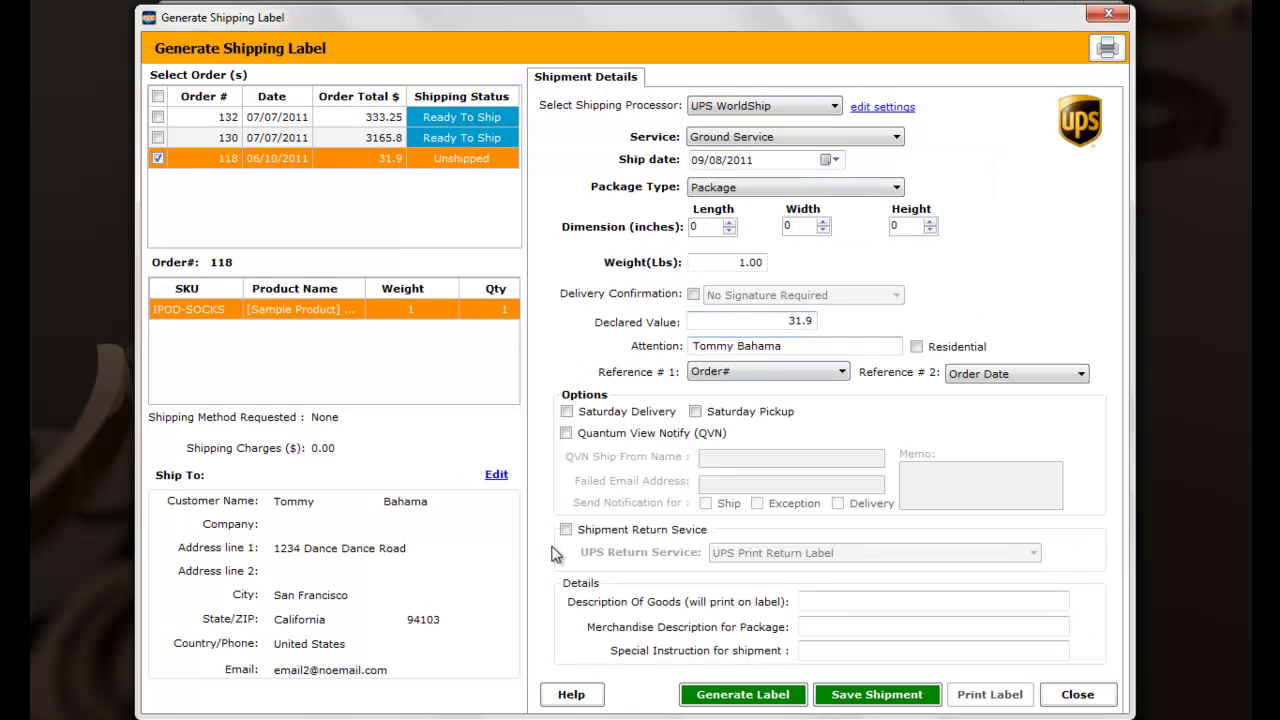
left_click(880, 697)
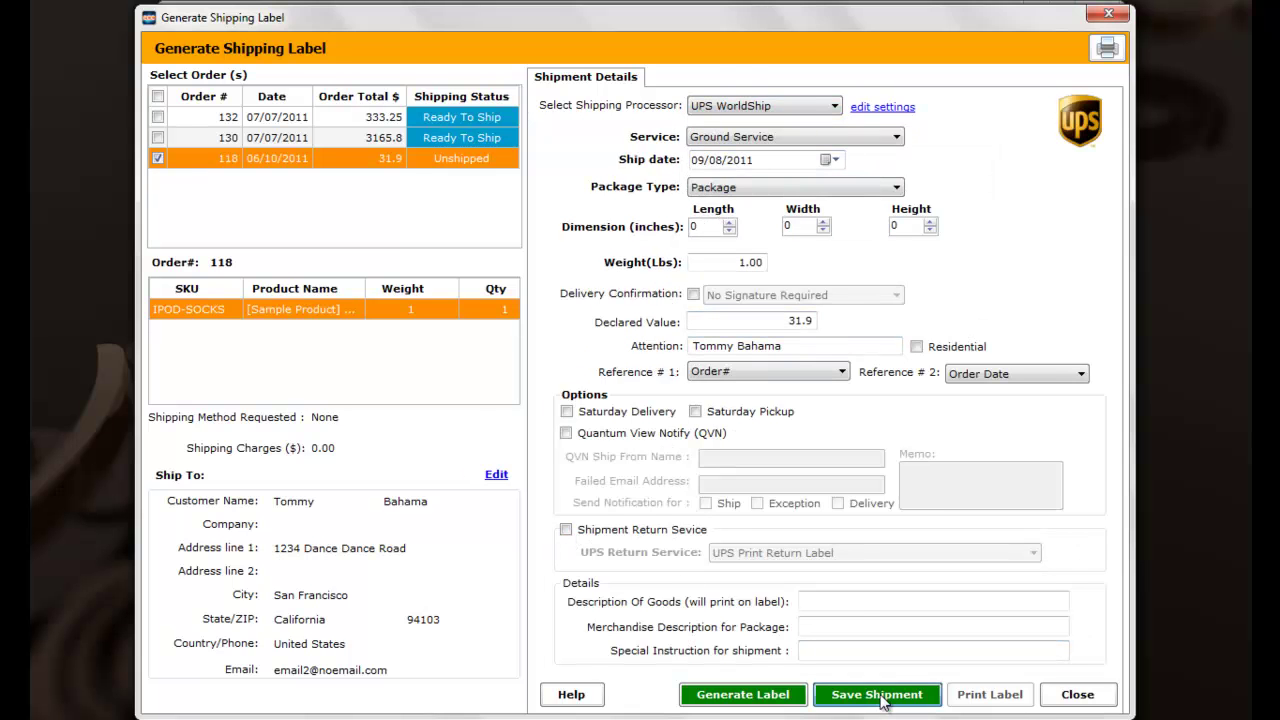
left_click(790, 434)
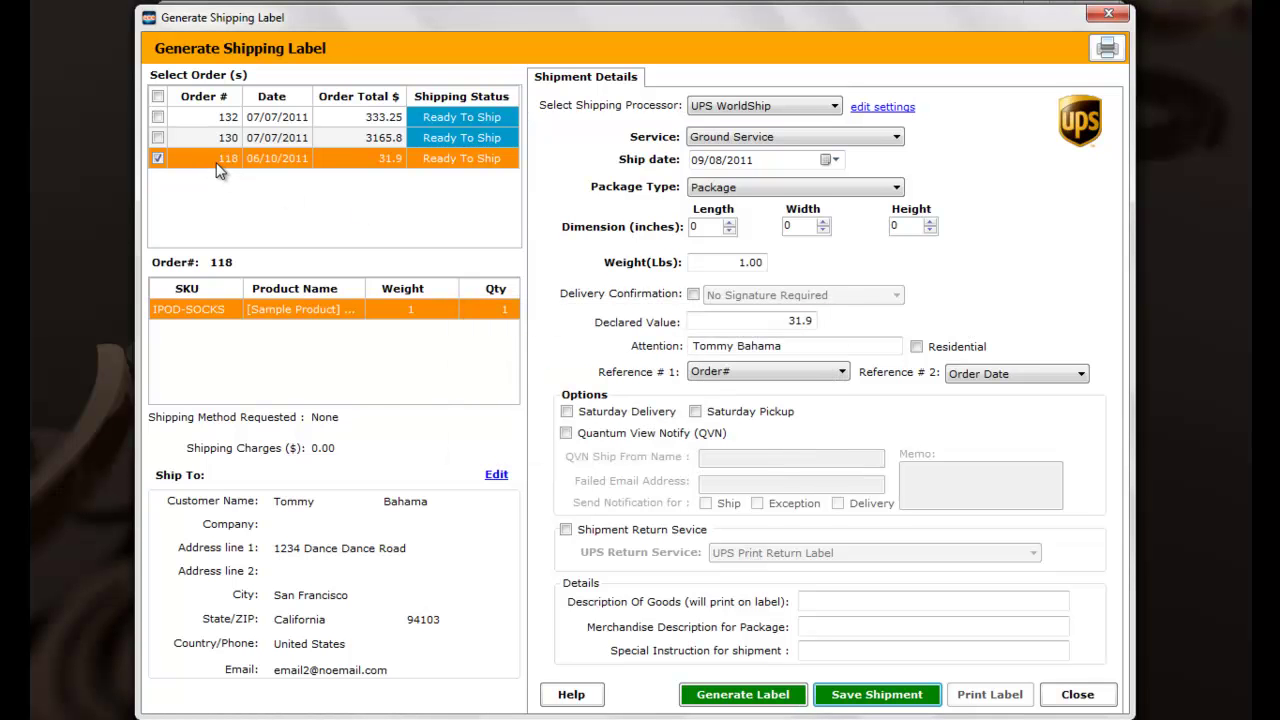
Select all three saved shipments together and close the shipping label window
left_click(158, 97)
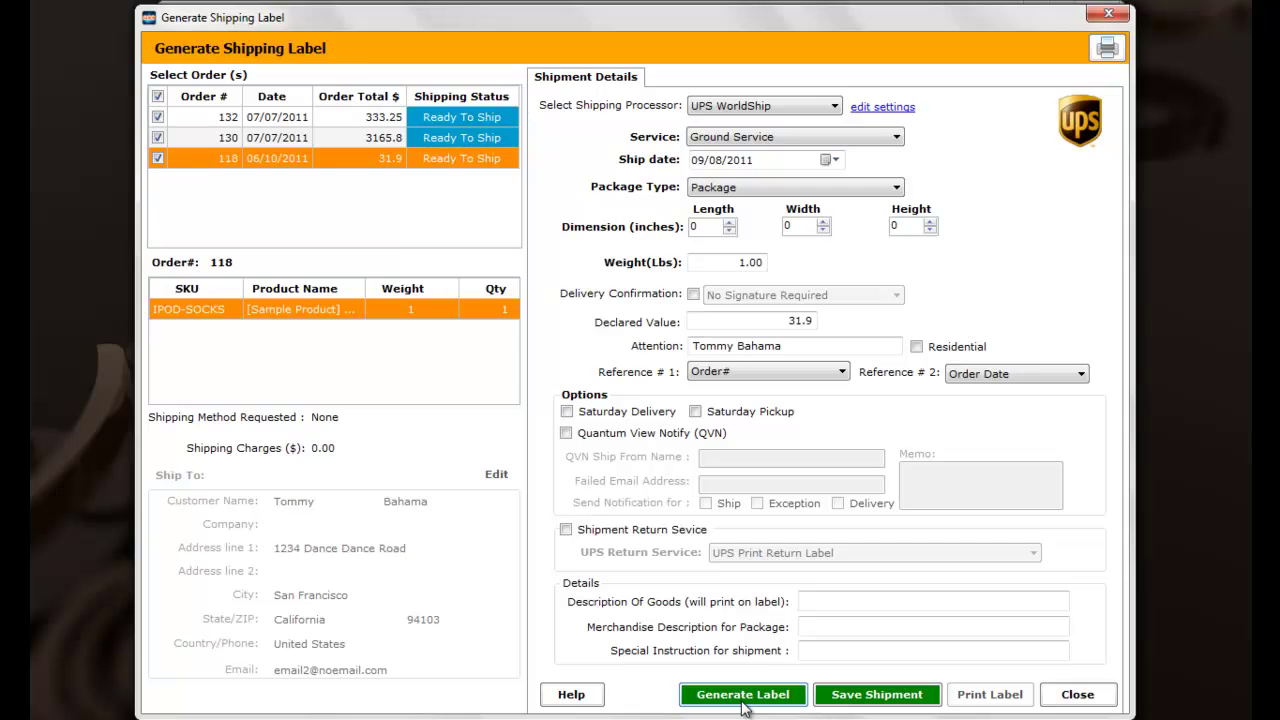
left_click(1078, 694)
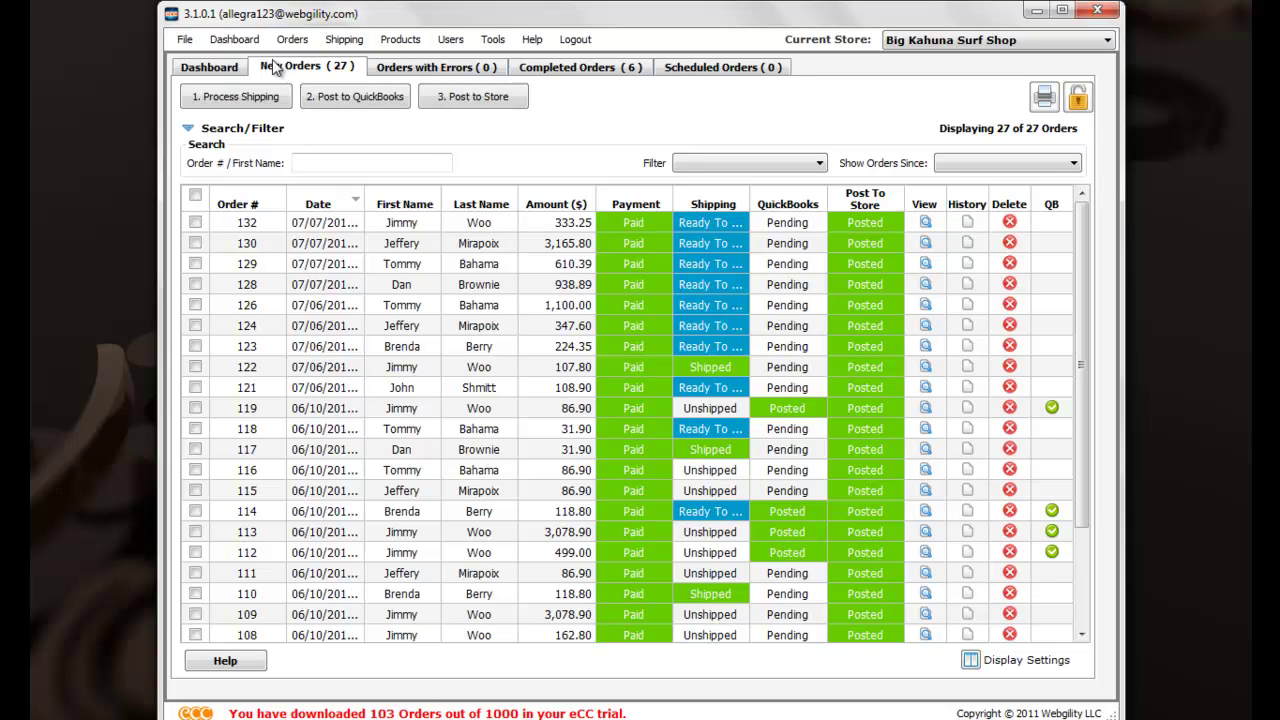
Post the shipped 107.80 order to QuickBooks and close the posting report
left_click(195, 367)
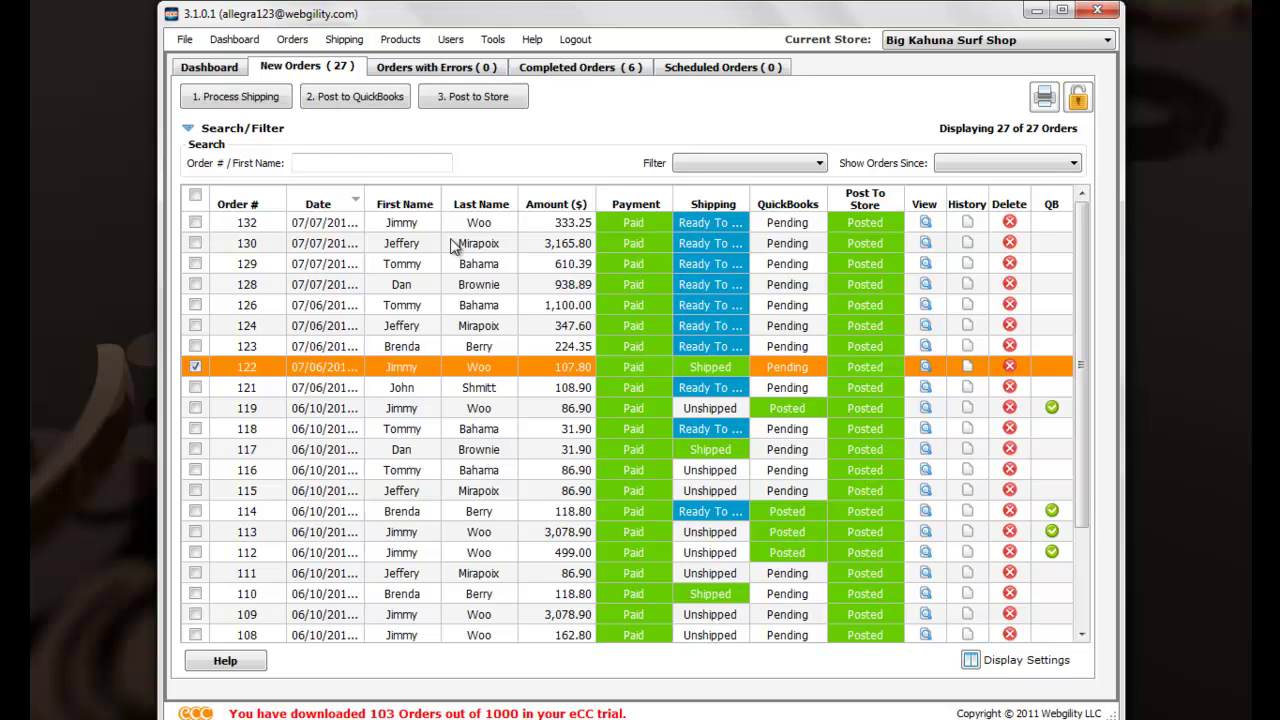
left_click(336, 103)
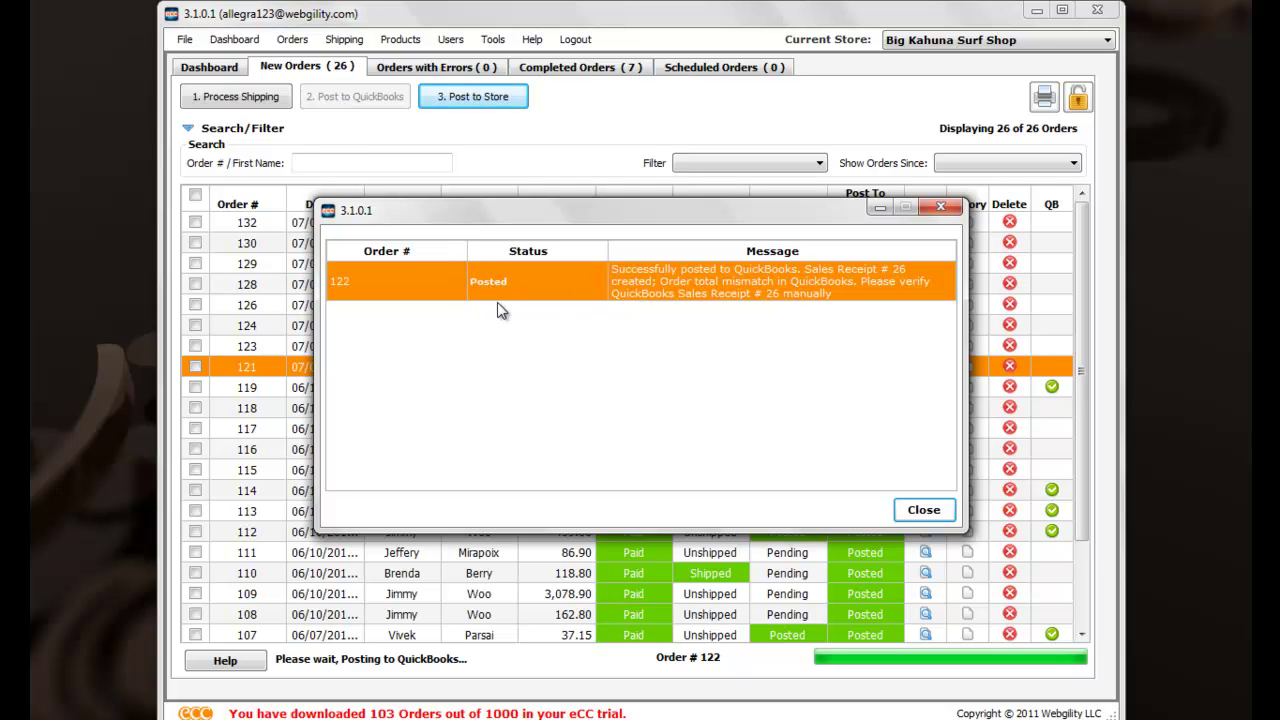
left_click(924, 510)
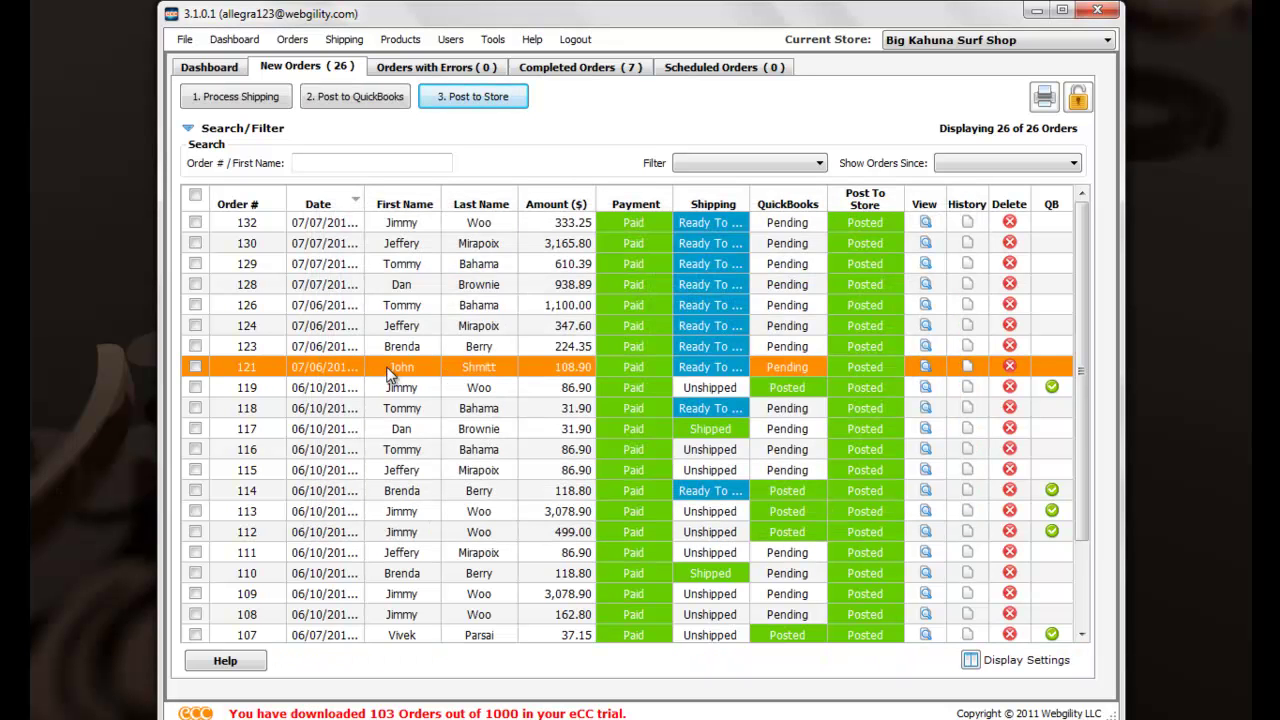
Find the 107.80 order among the completed orders and open its QuickBooks record
left_click(584, 70)
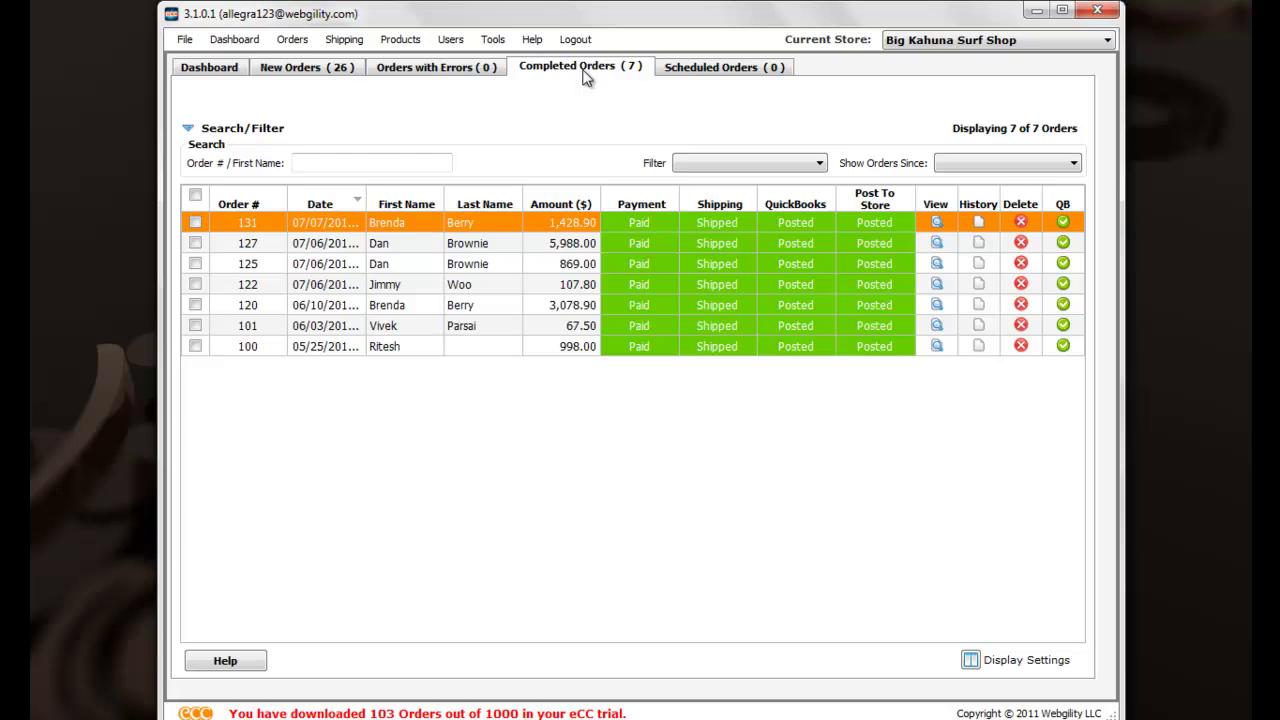
left_click(199, 285)
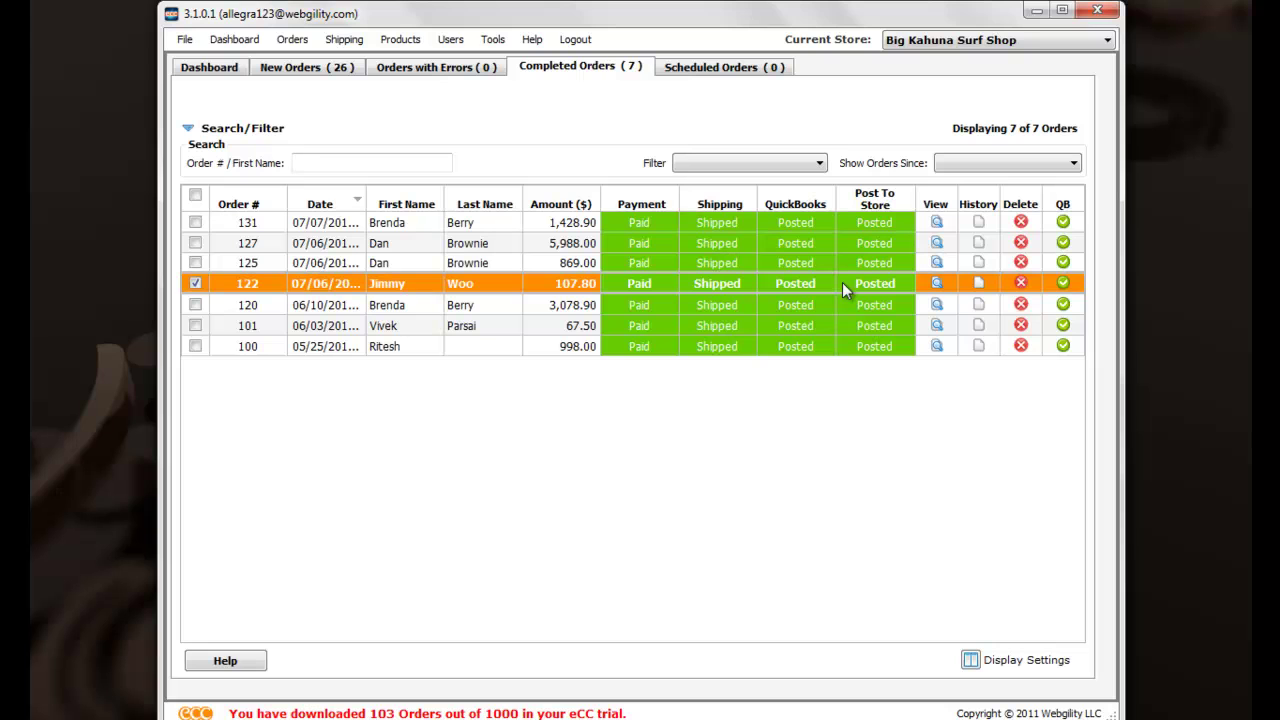
left_click(1063, 285)
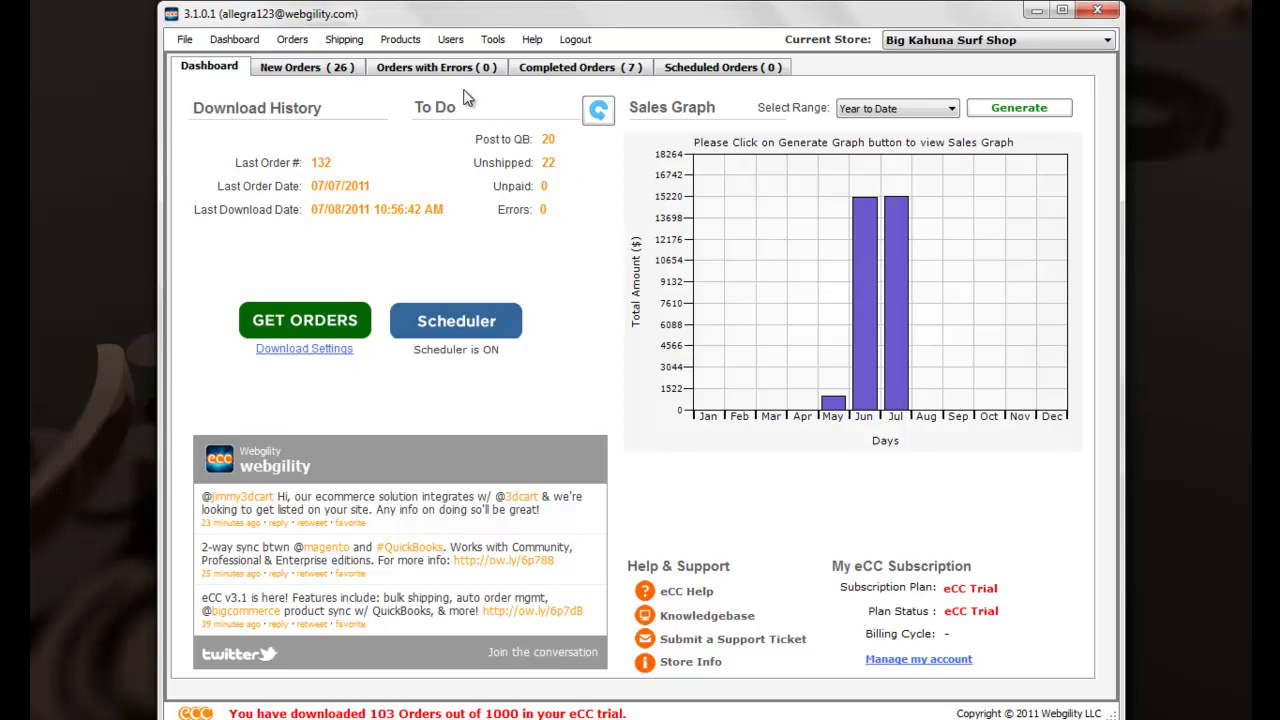
Review the My Products lists: QuickBooks, online store, matching, mapped, and both ignored product lists
left_click(403, 40)
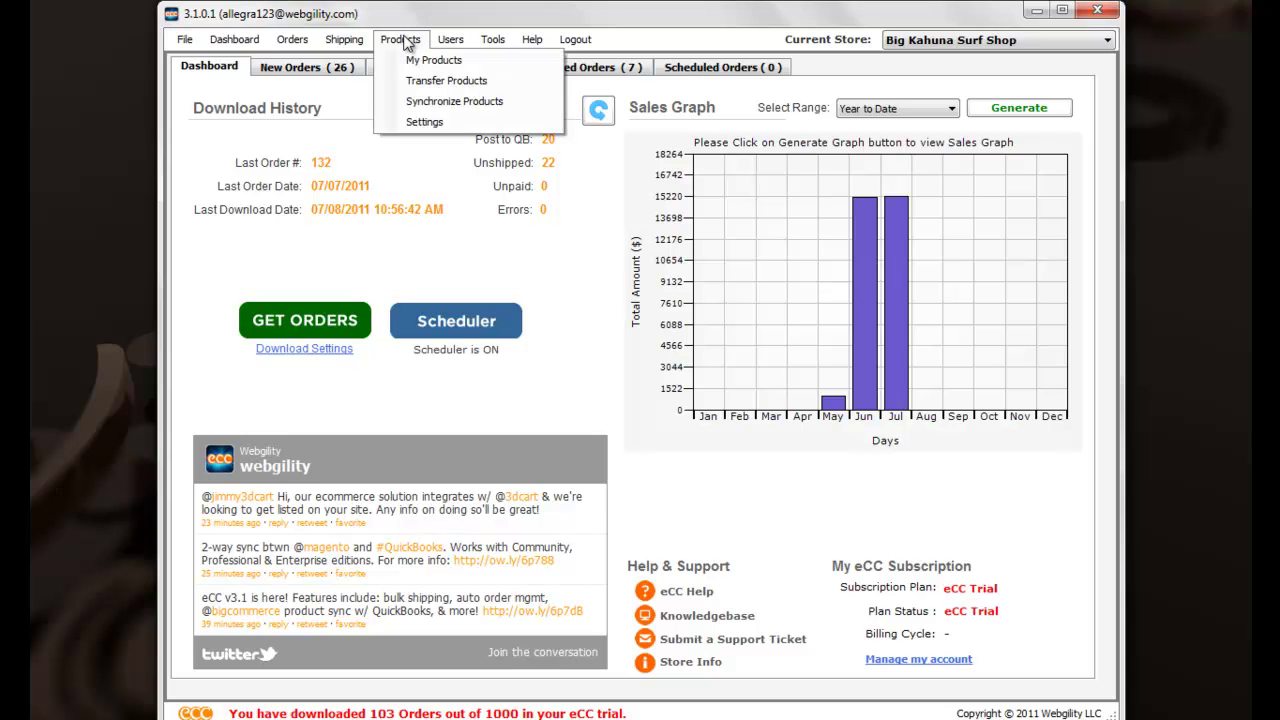
left_click(425, 60)
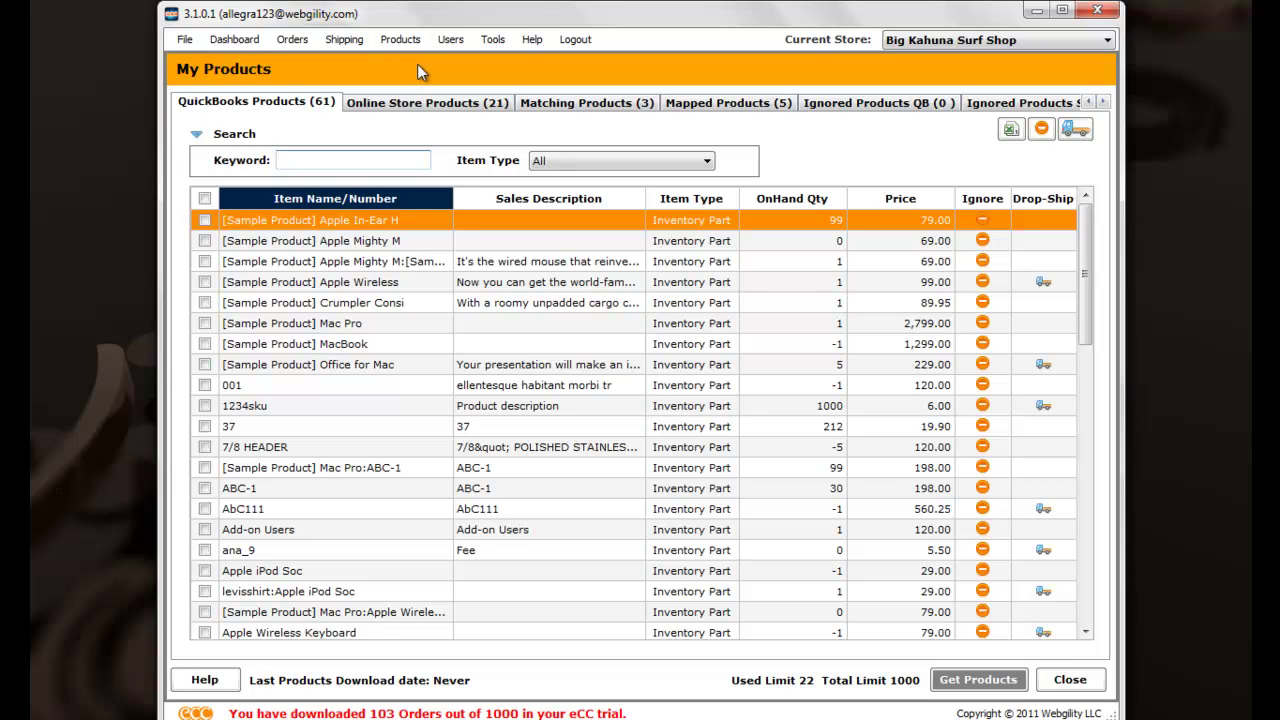
left_click(457, 108)
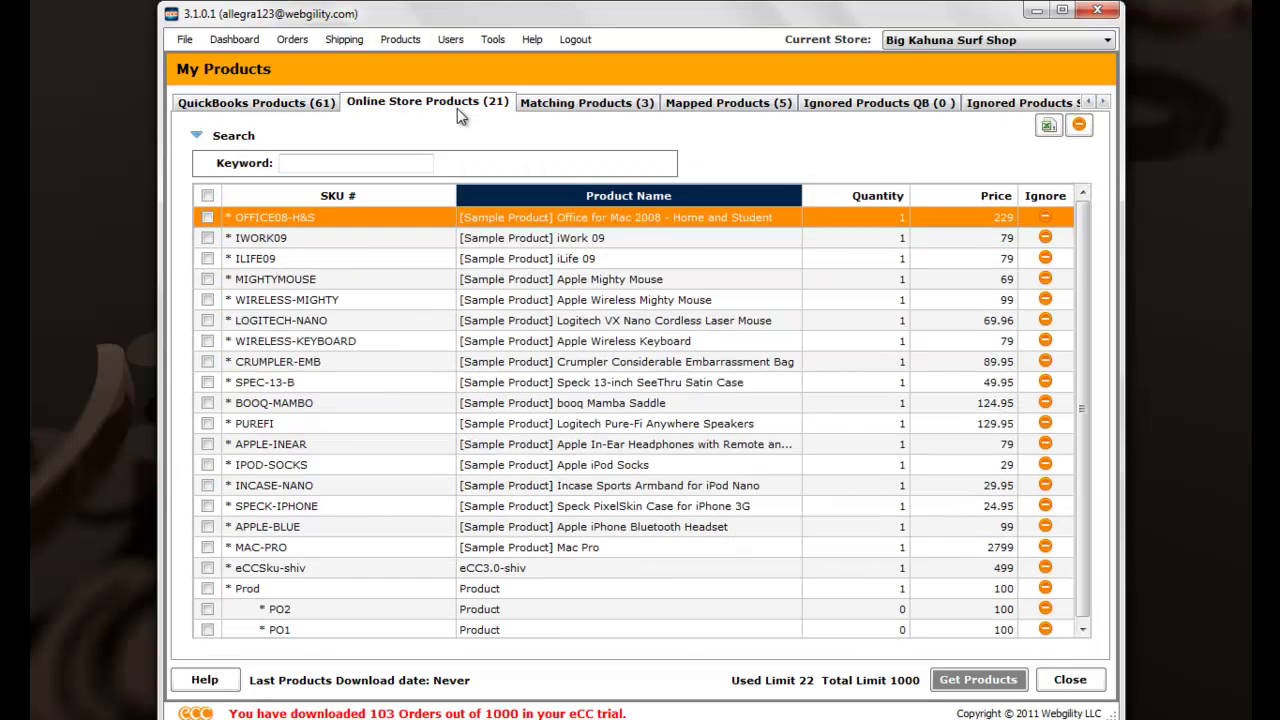
left_click(546, 108)
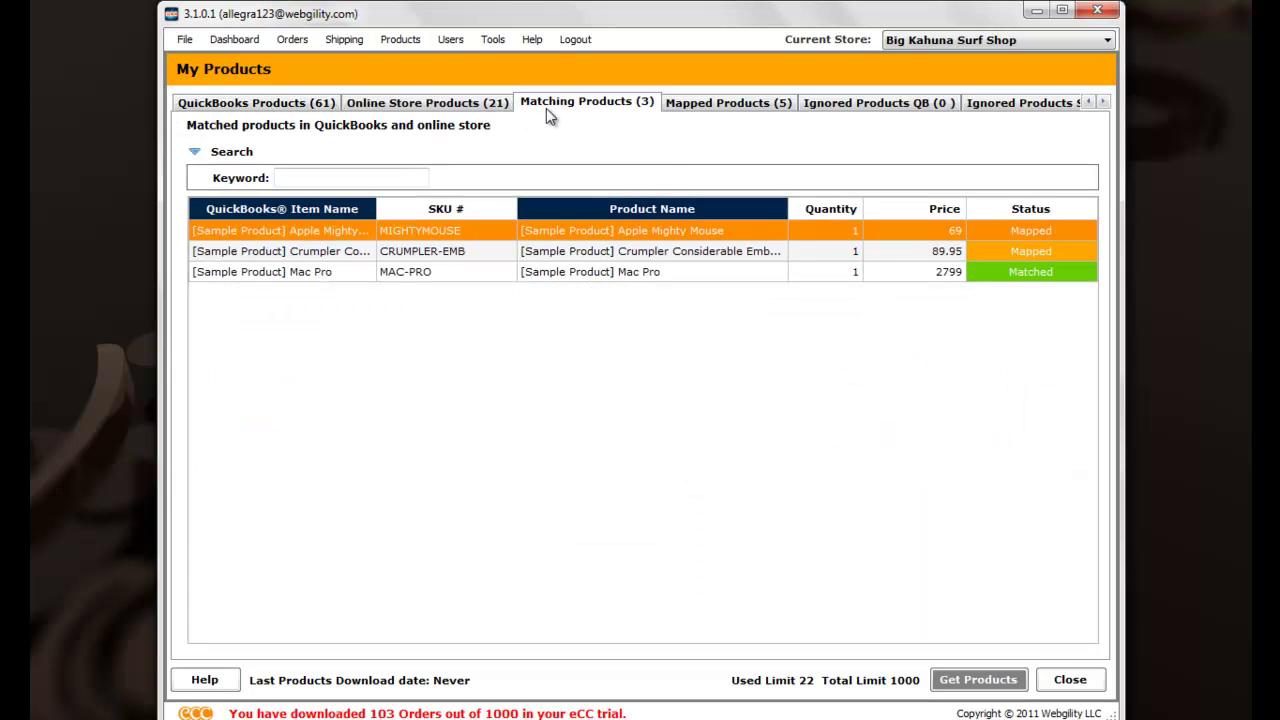
left_click(724, 116)
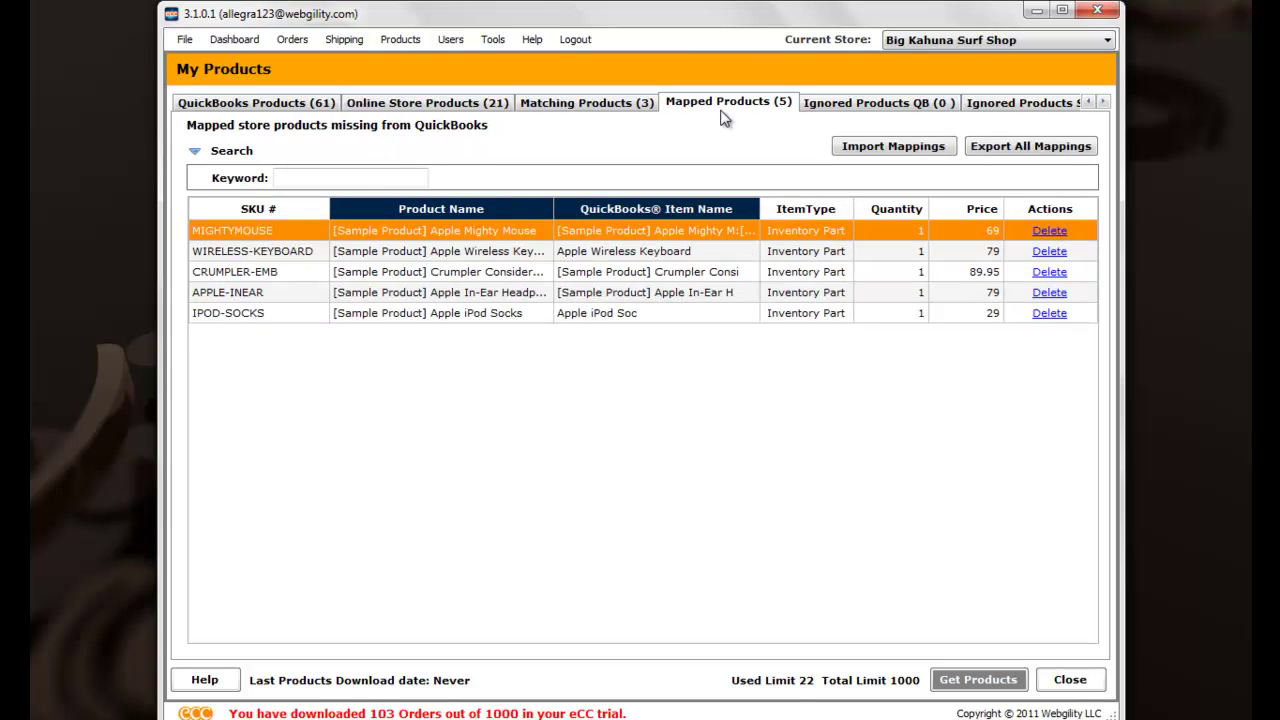
left_click(876, 108)
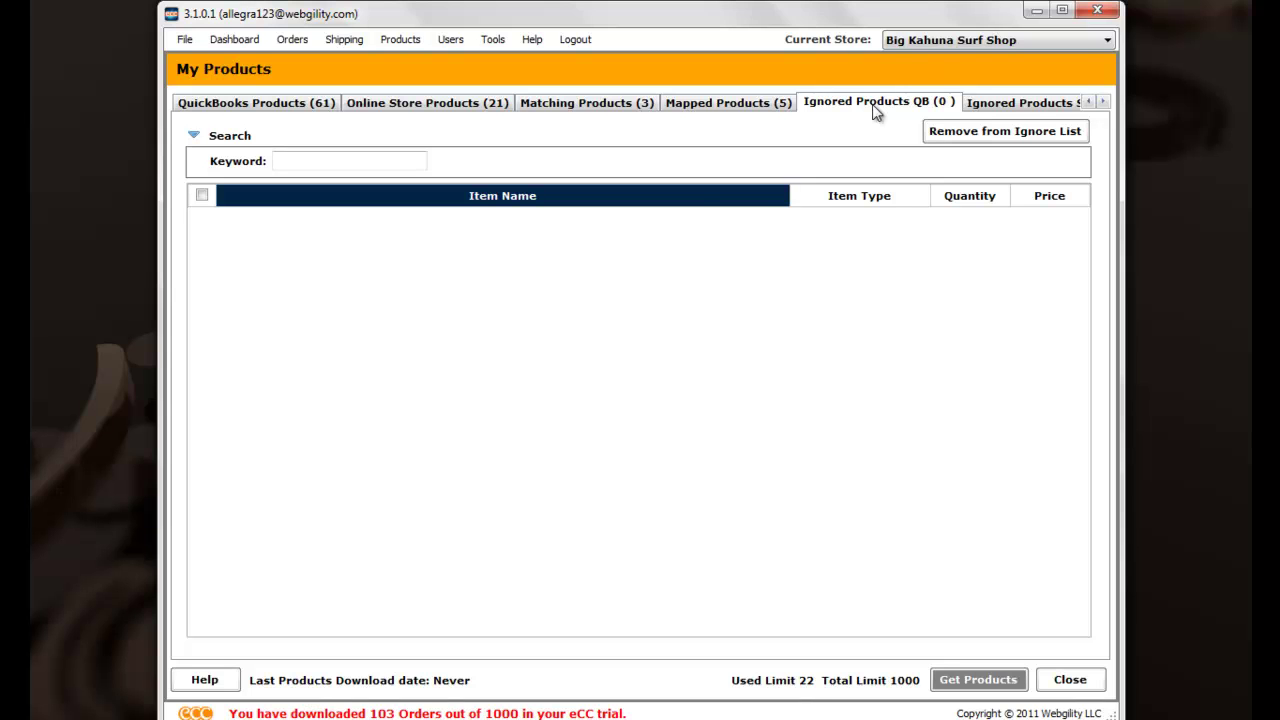
left_click(985, 104)
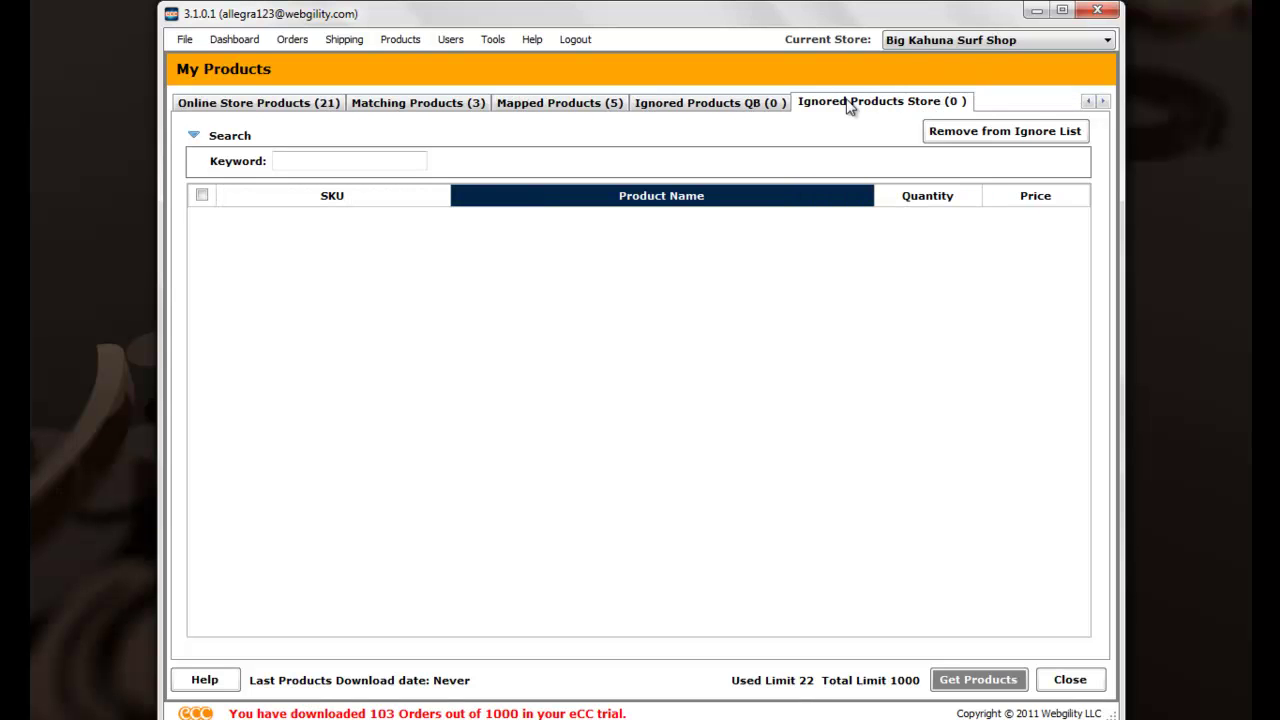
left_click(1088, 103)
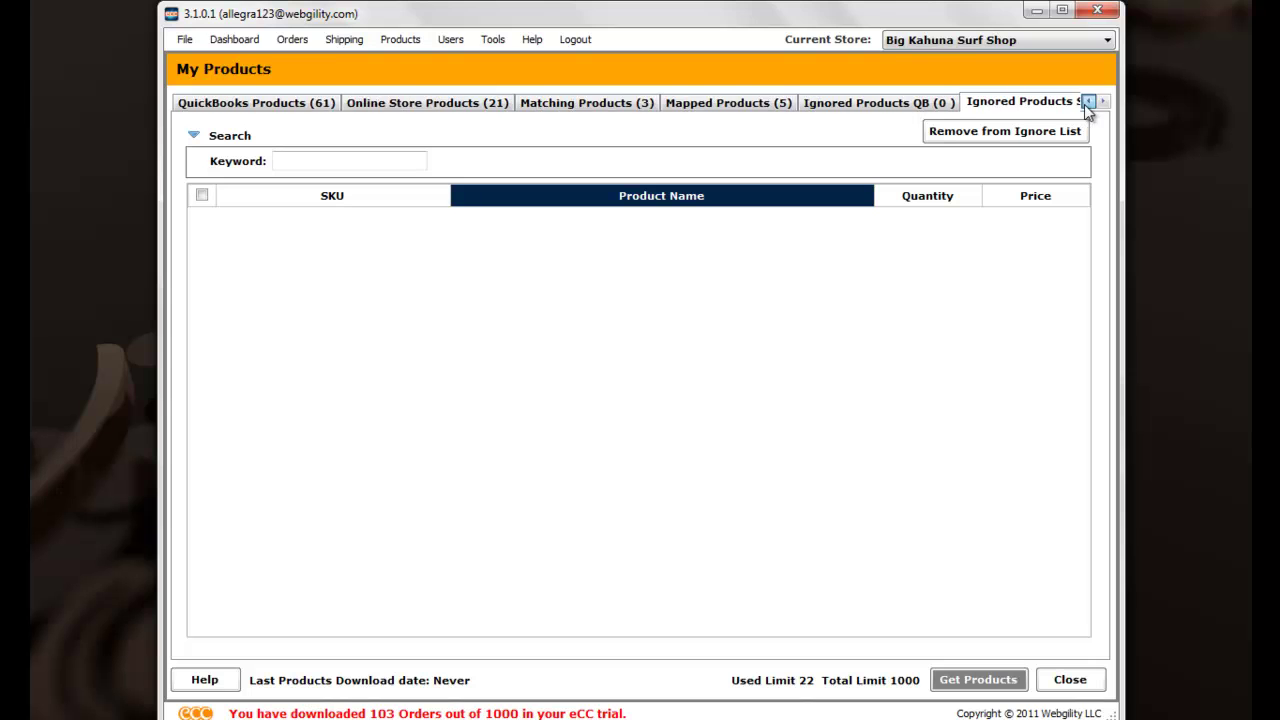
Mark the Crumpler Consi and the top-level Mac Pro sample products as drop-ship items among the QuickBooks products
left_click(268, 104)
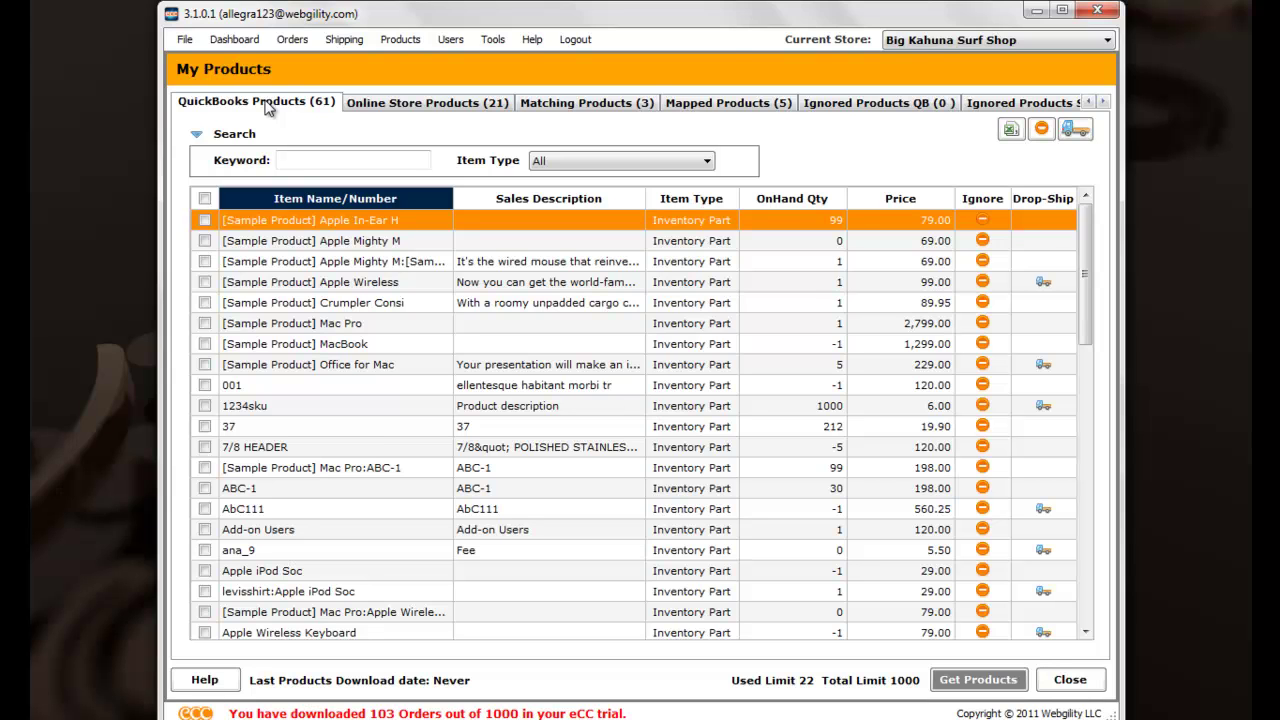
left_click(204, 302)
left_click(204, 323)
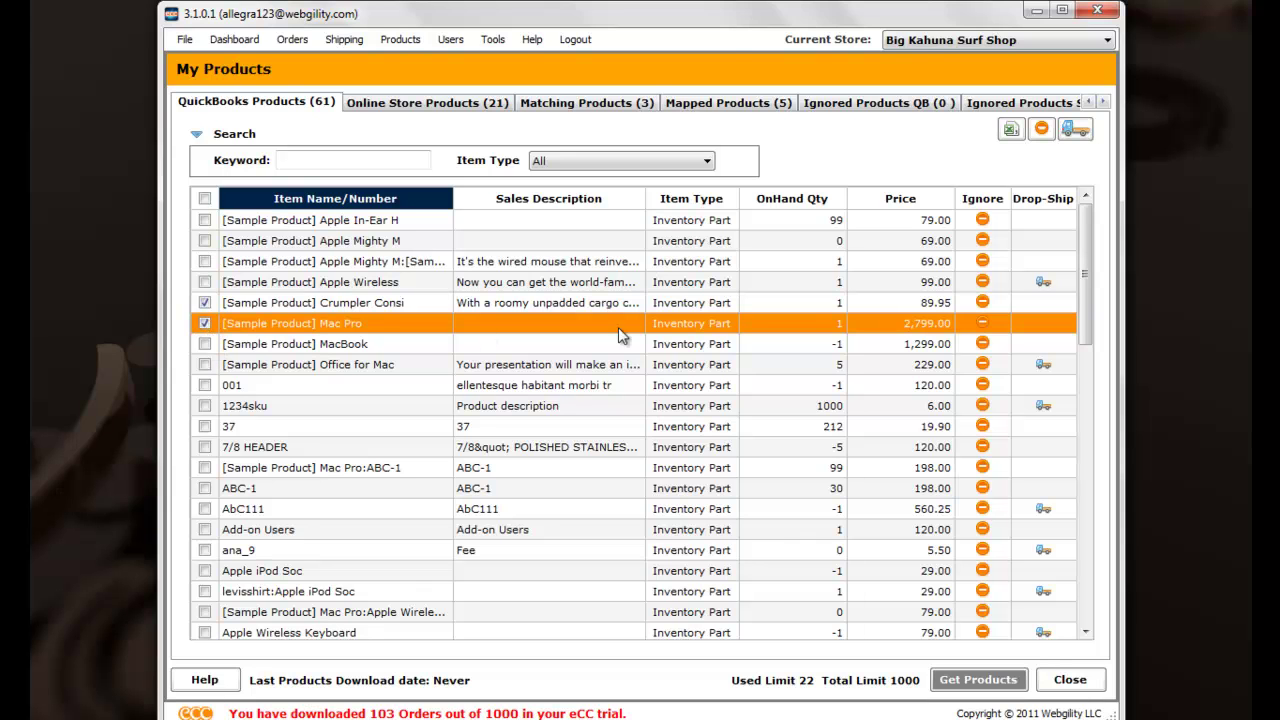
left_click(1078, 138)
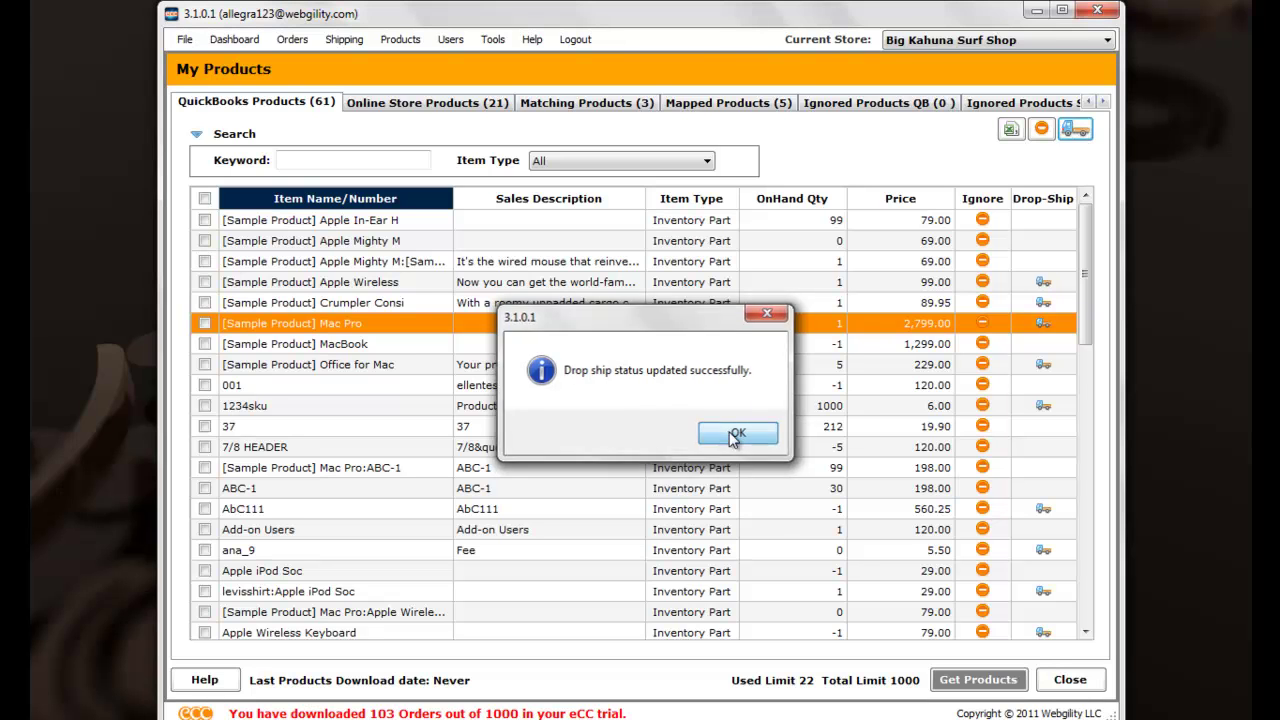
left_click(735, 436)
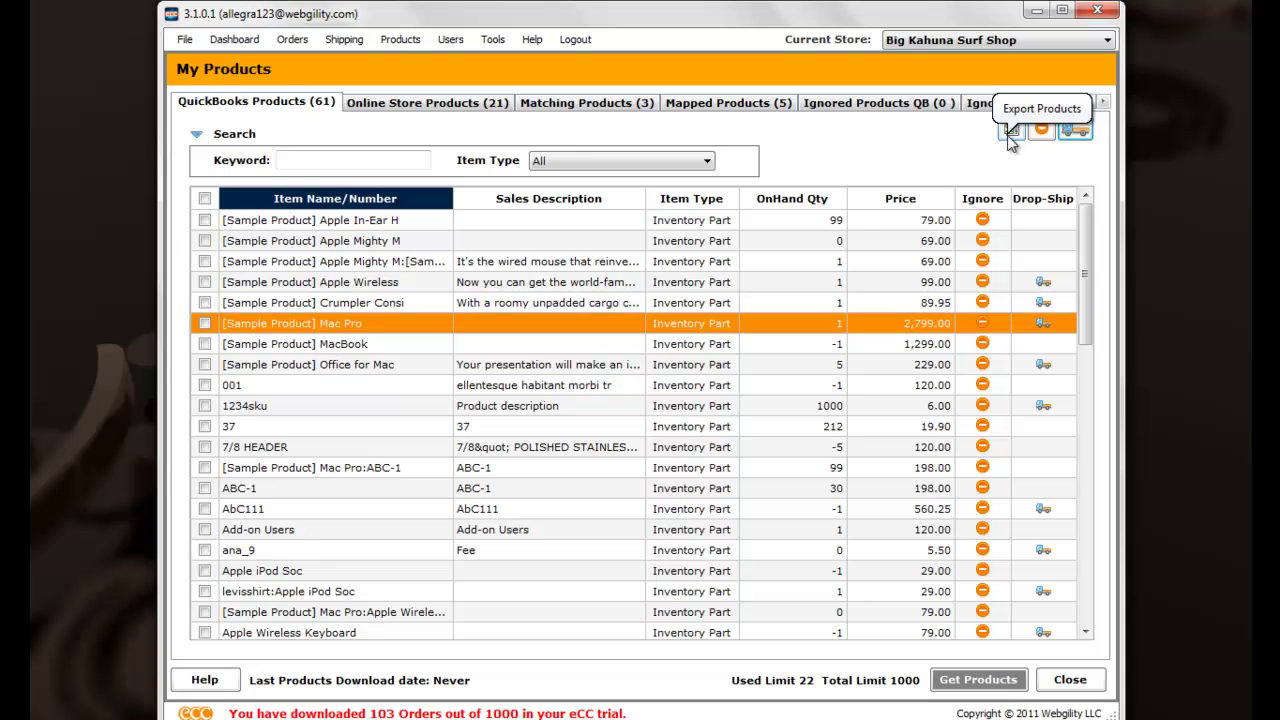
left_click(450, 106)
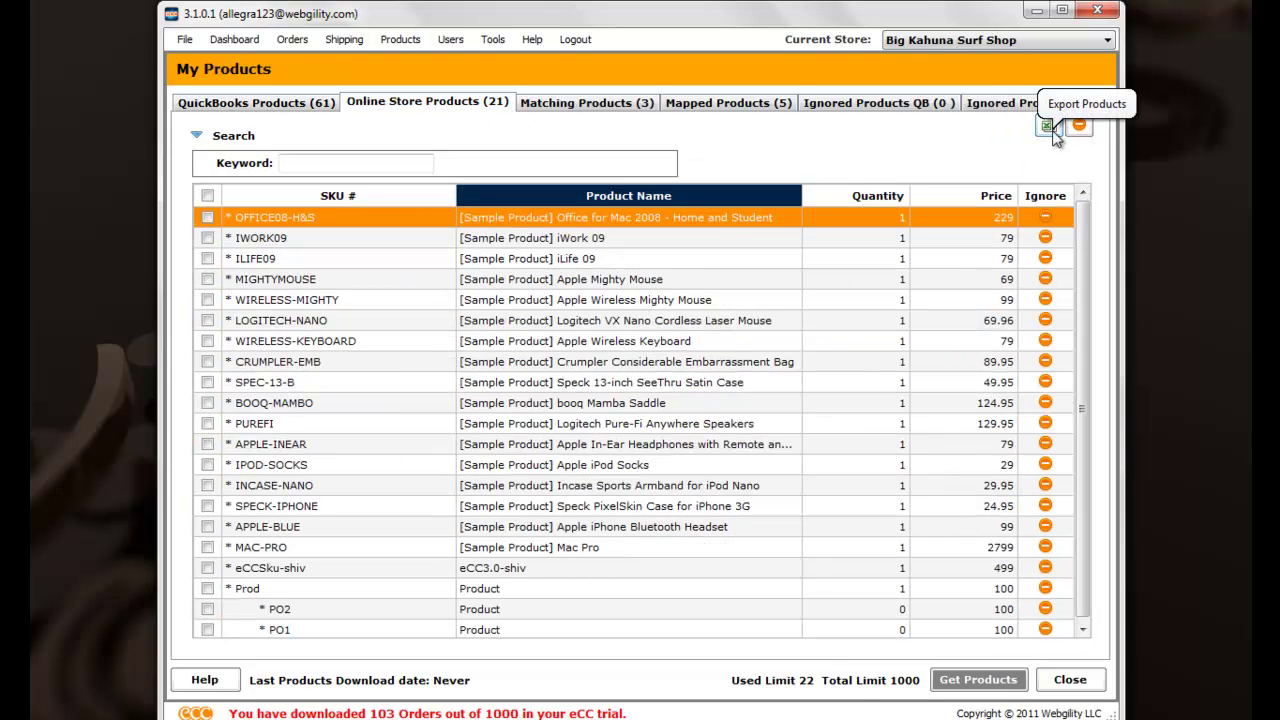
left_click(263, 106)
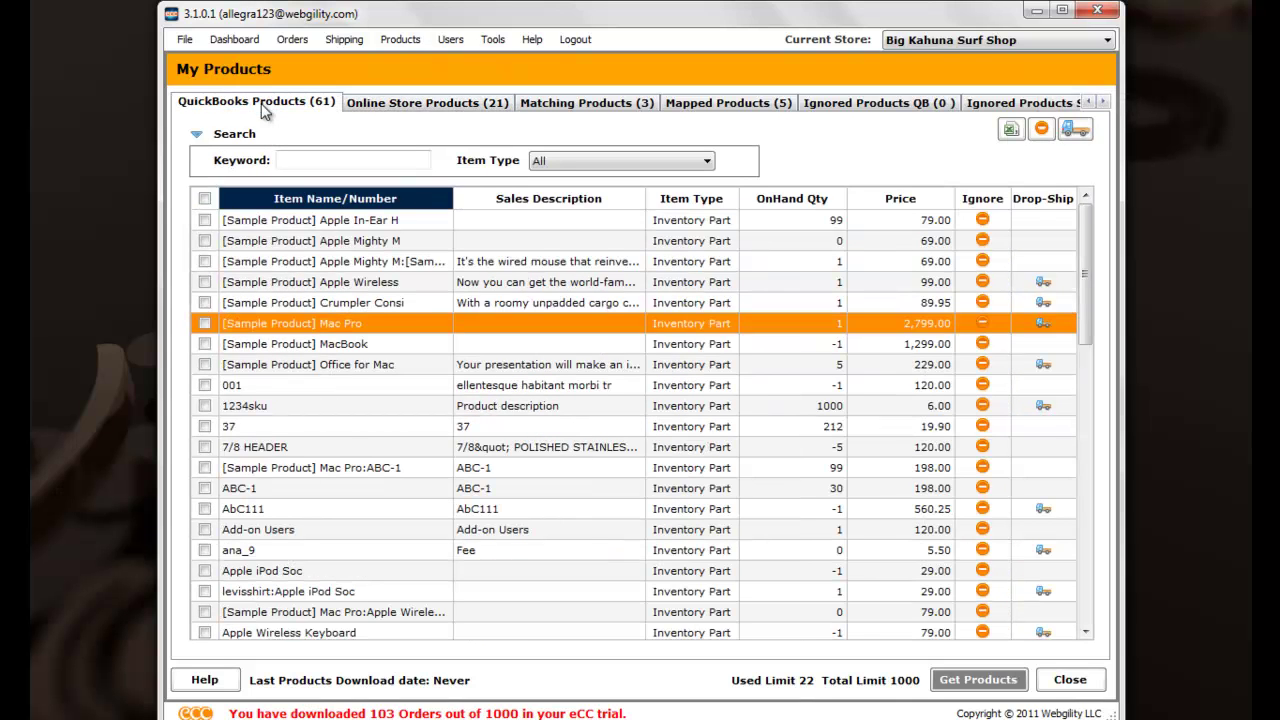
Select the WIRELESS-MIGHTY product for transfer to QuickBooks and save its product details
left_click(402, 39)
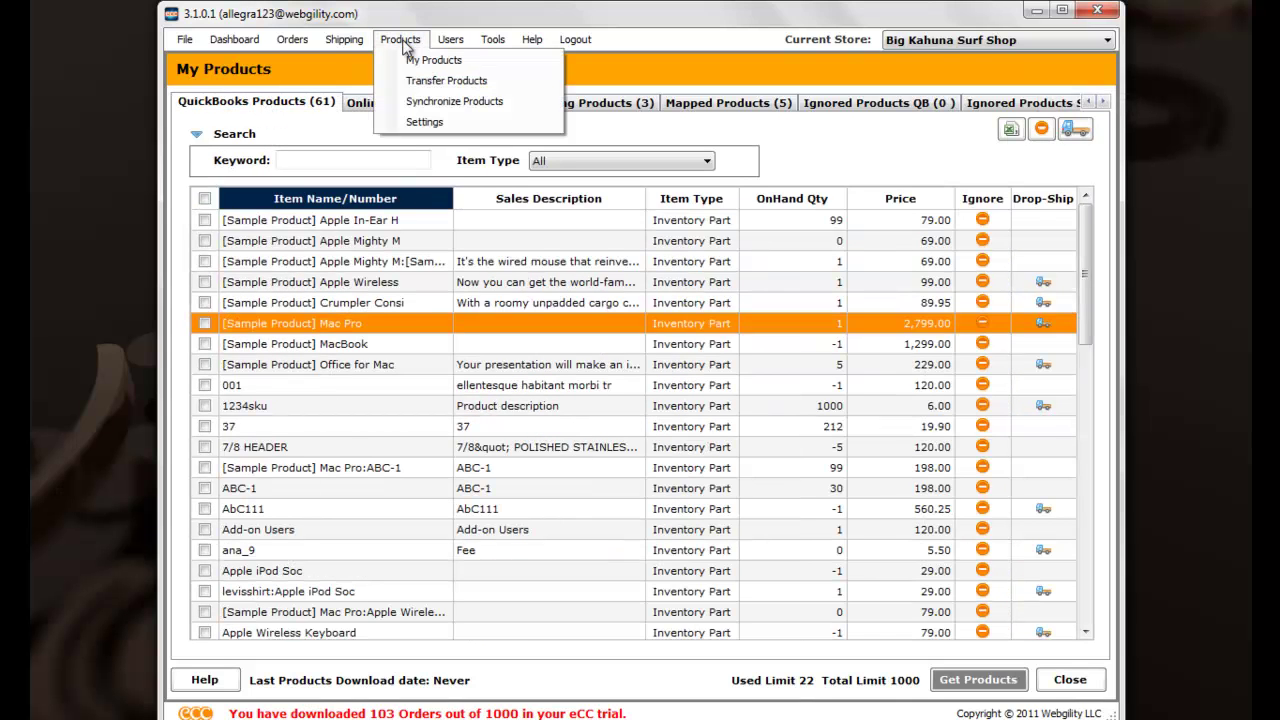
left_click(398, 81)
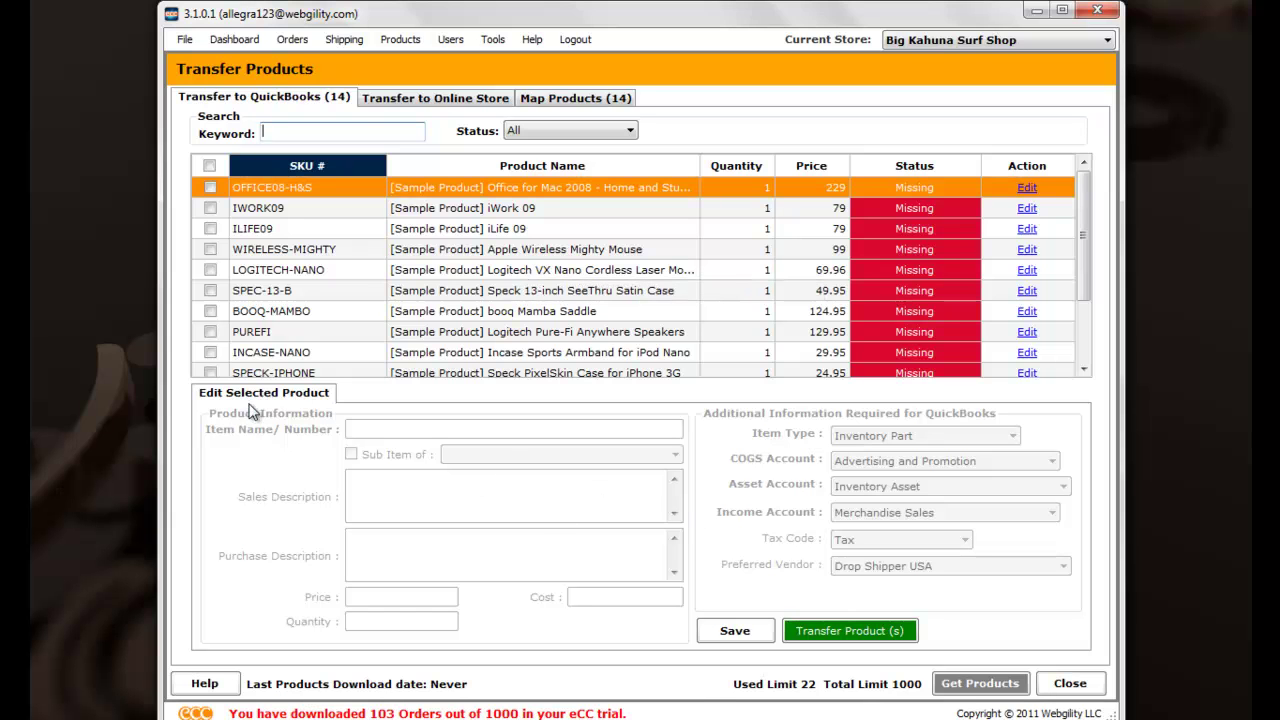
left_click(210, 250)
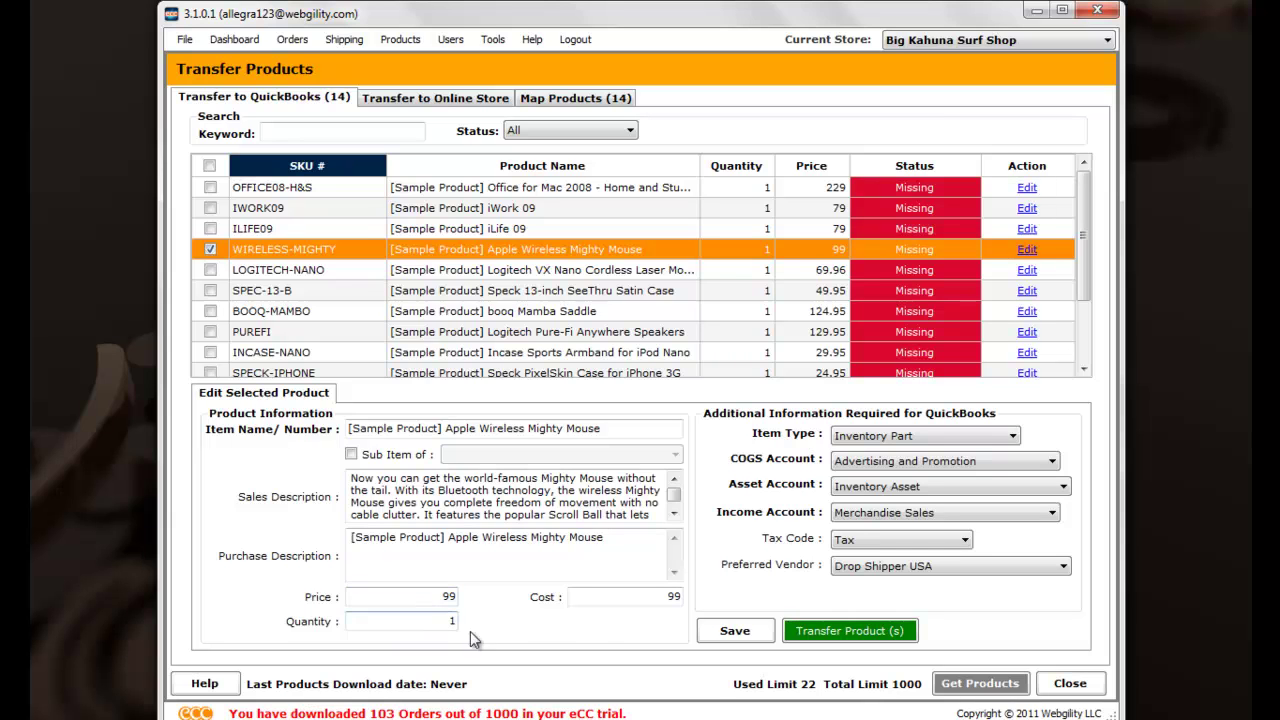
left_click(720, 634)
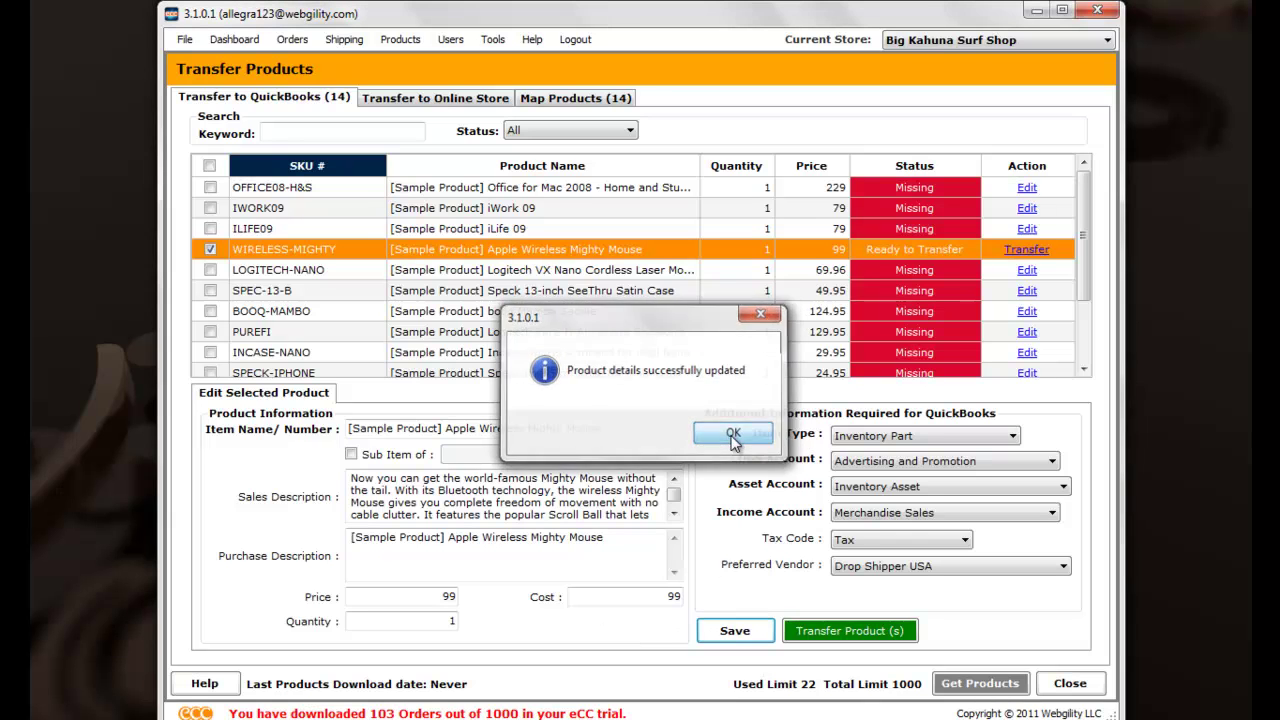
left_click(733, 436)
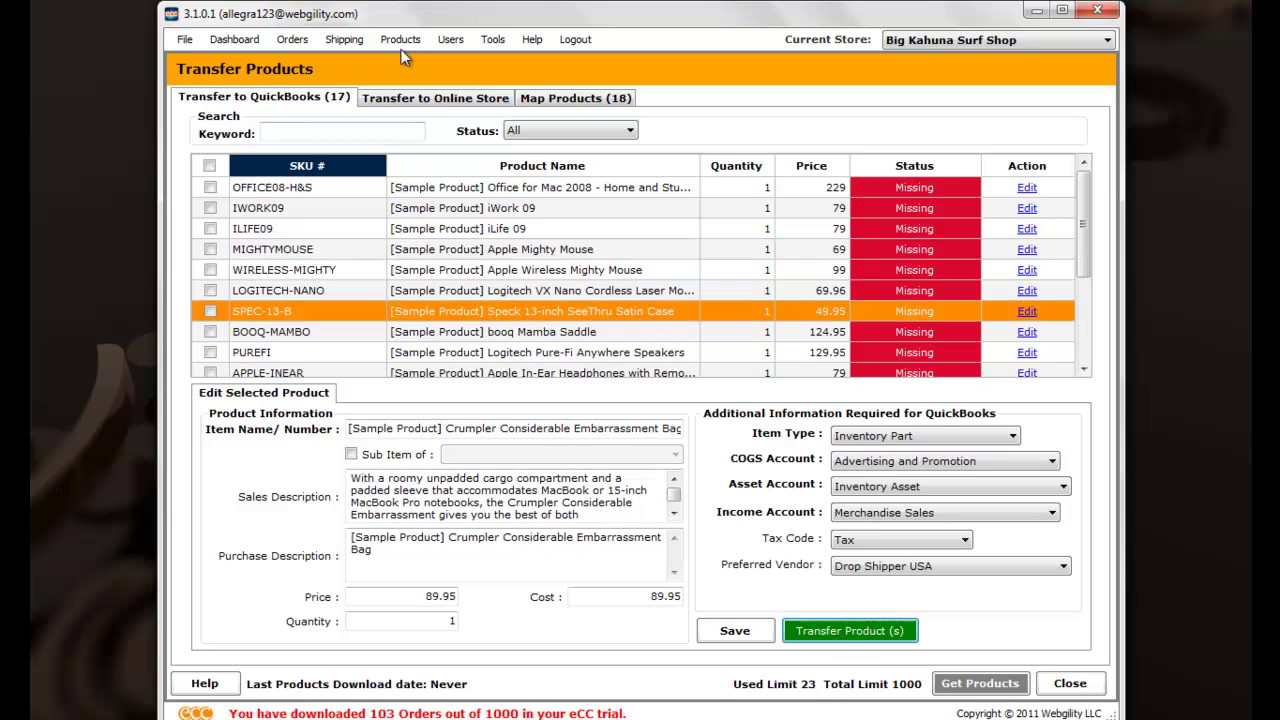
Open the out-of-sync products for synchronization and select the Apple Wireless Keyboard
left_click(404, 43)
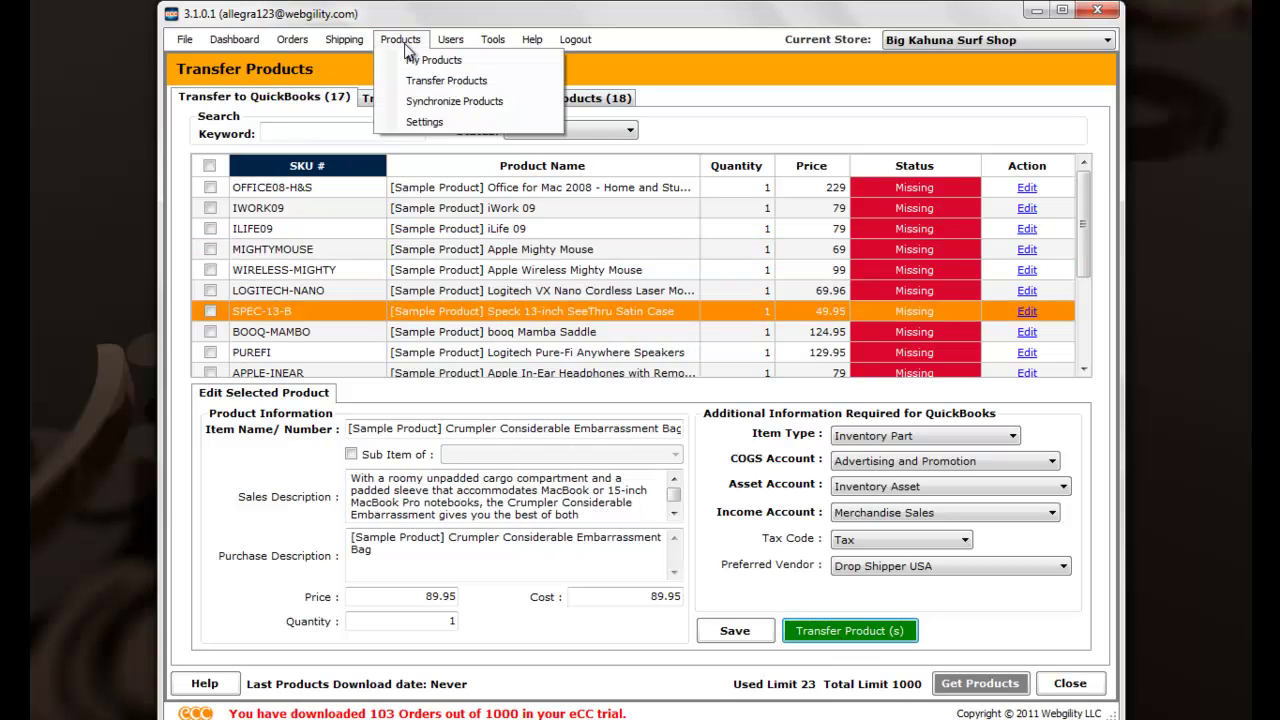
left_click(396, 102)
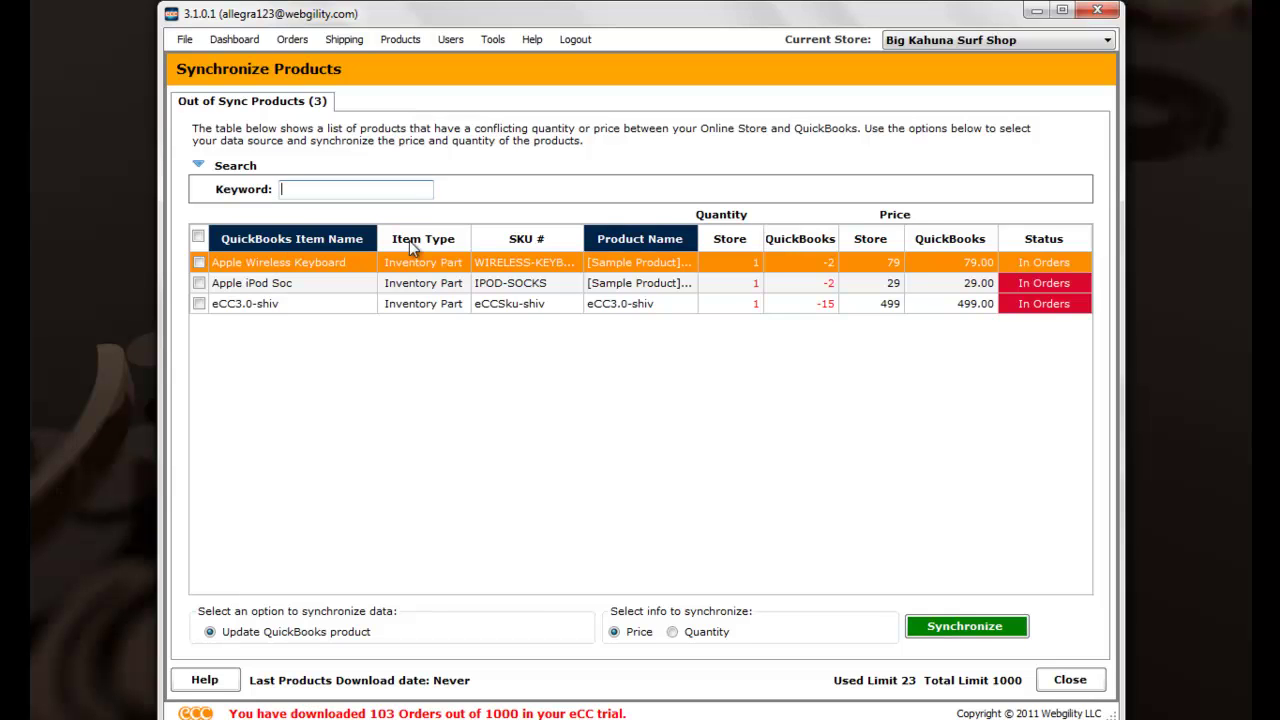
left_click(199, 262)
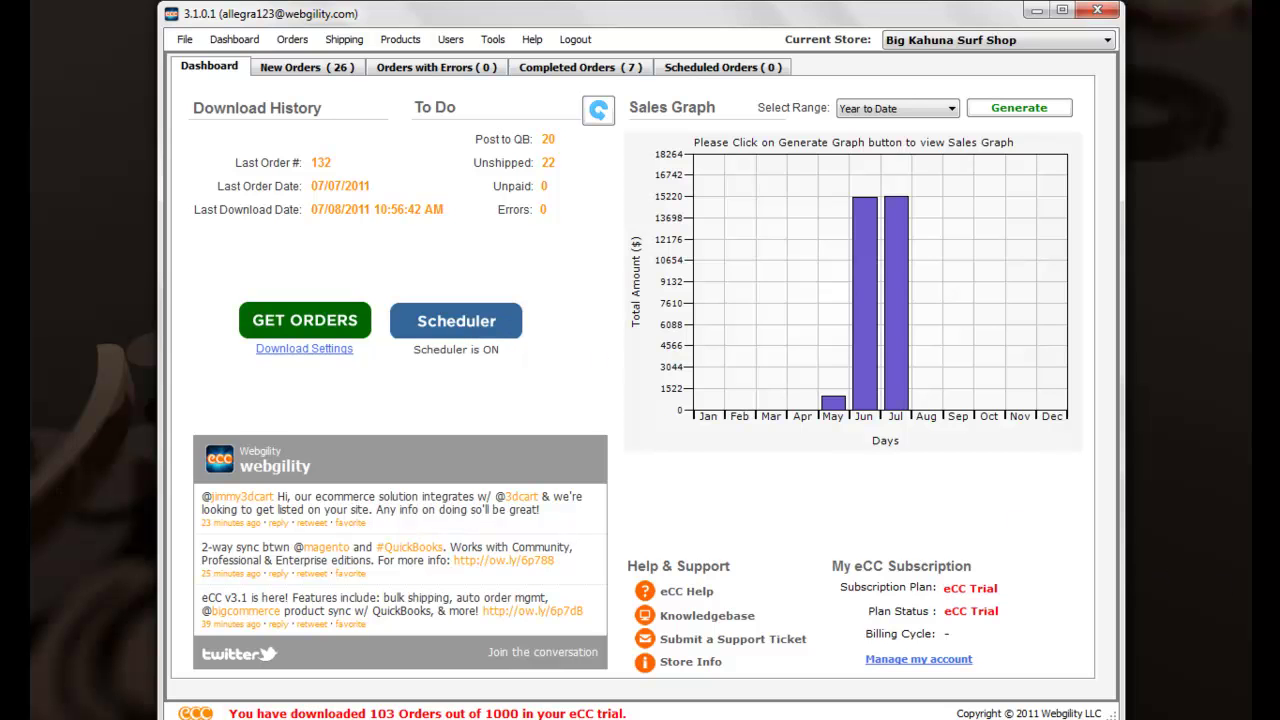
Open the eCC Scheduler settings and schedule the QuickBooks customer download every 3 hrs
left_click(1170, 719)
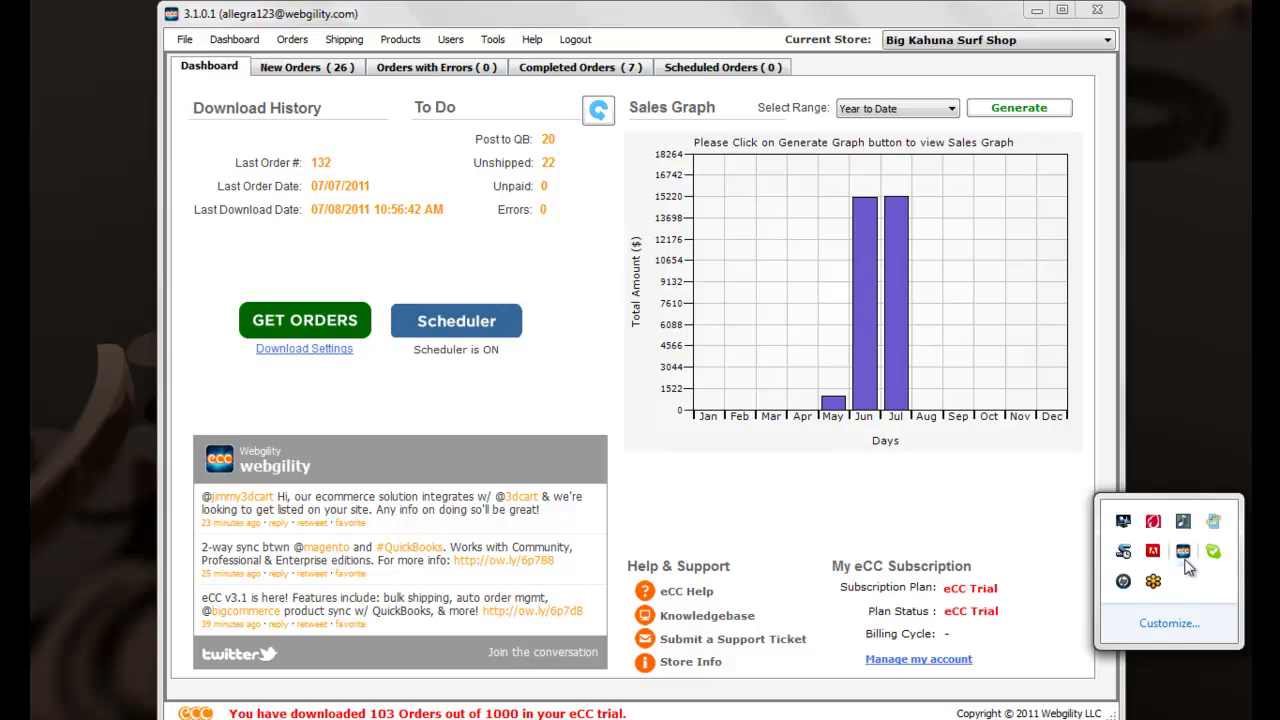
right_click(1185, 562)
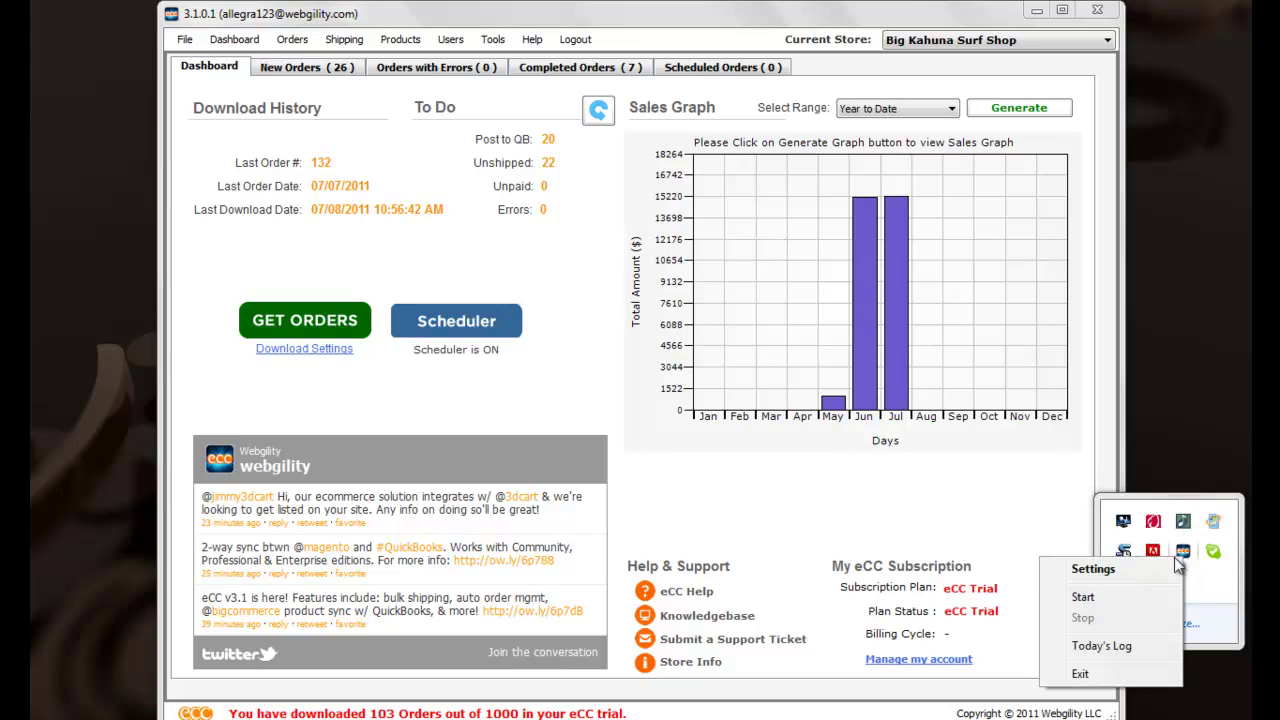
left_click(1150, 569)
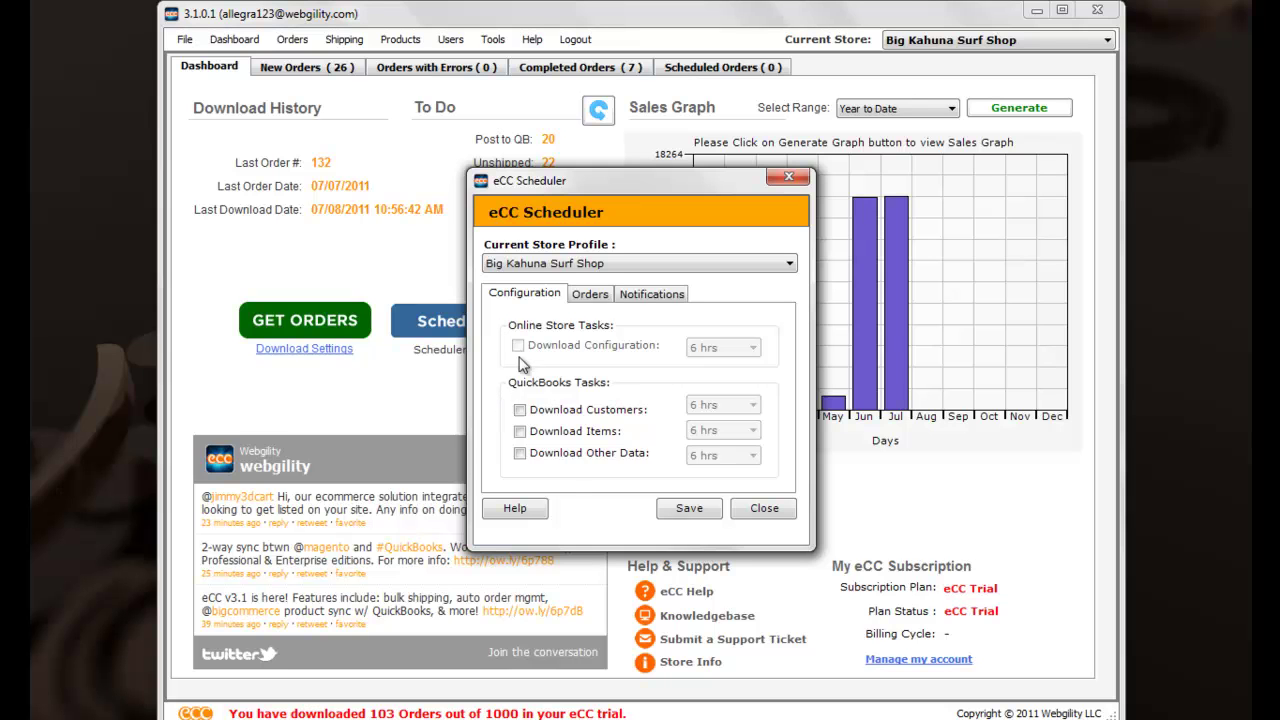
left_click(520, 411)
left_click(716, 405)
left_click(722, 430)
Schedule the QuickBooks items download every 1 hrs and the other data download every 3 hrs
left_click(520, 431)
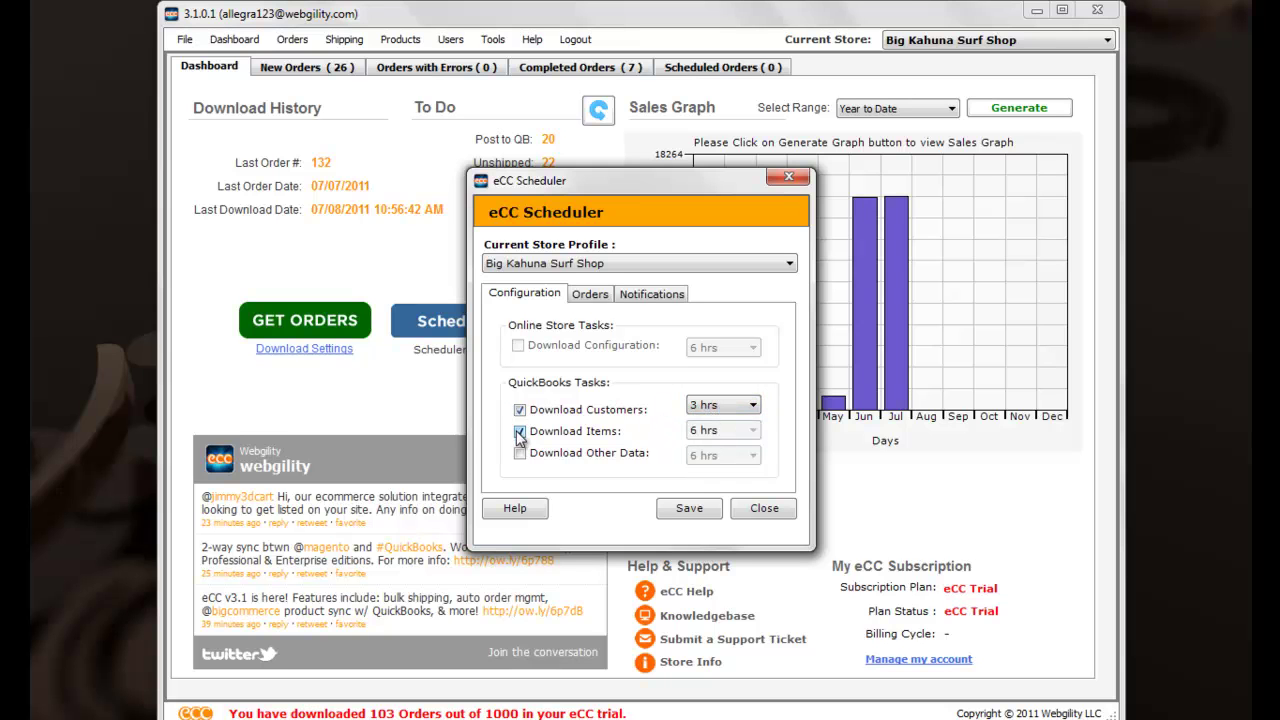
left_click(740, 431)
left_click(720, 447)
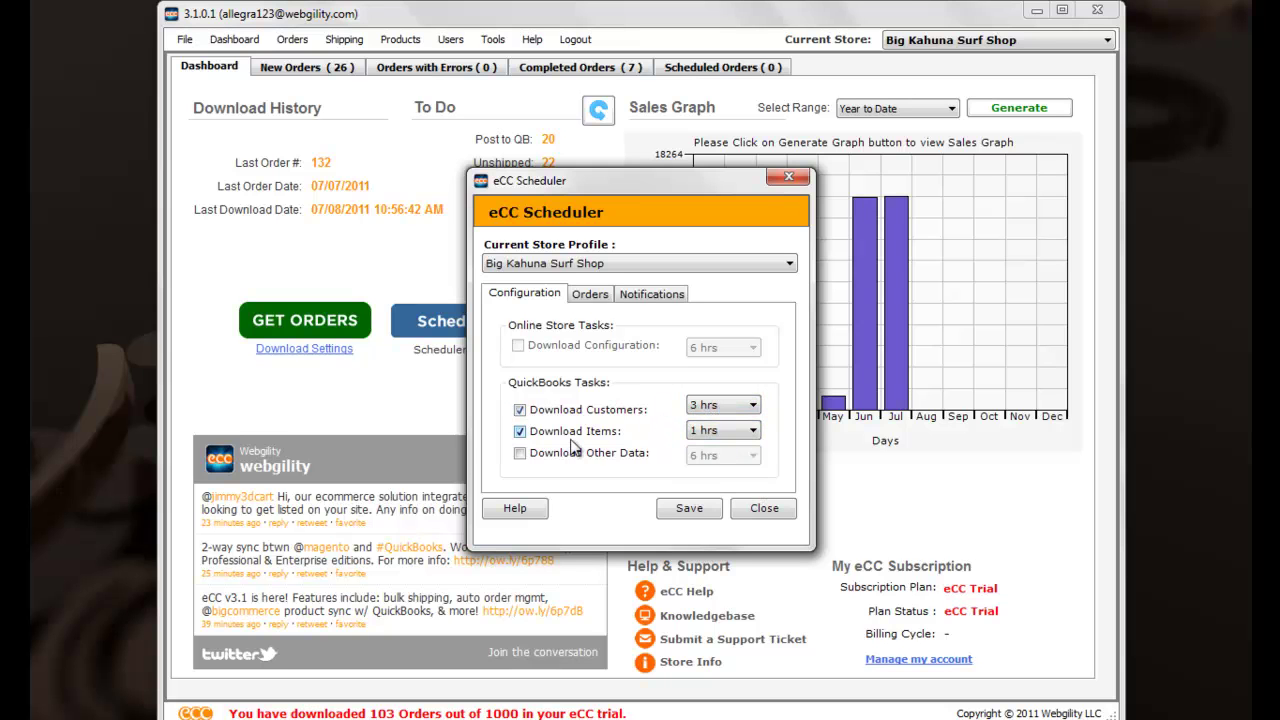
left_click(520, 453)
left_click(706, 455)
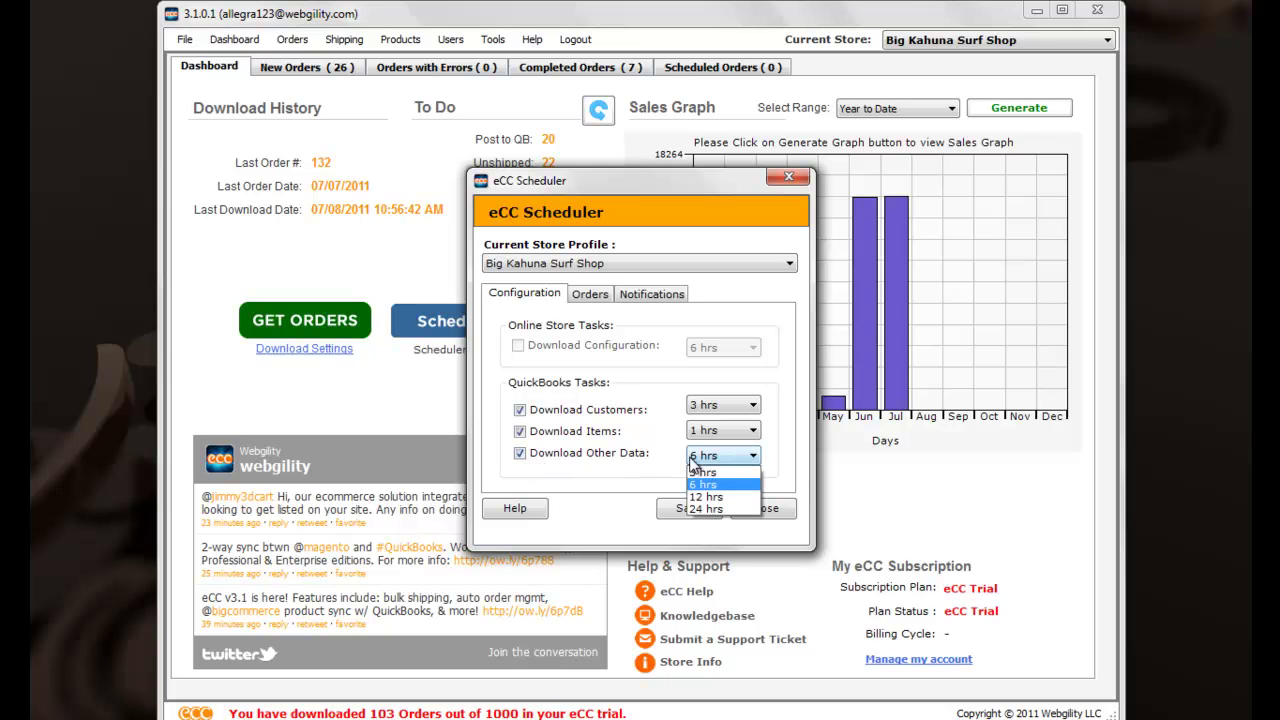
left_click(702, 481)
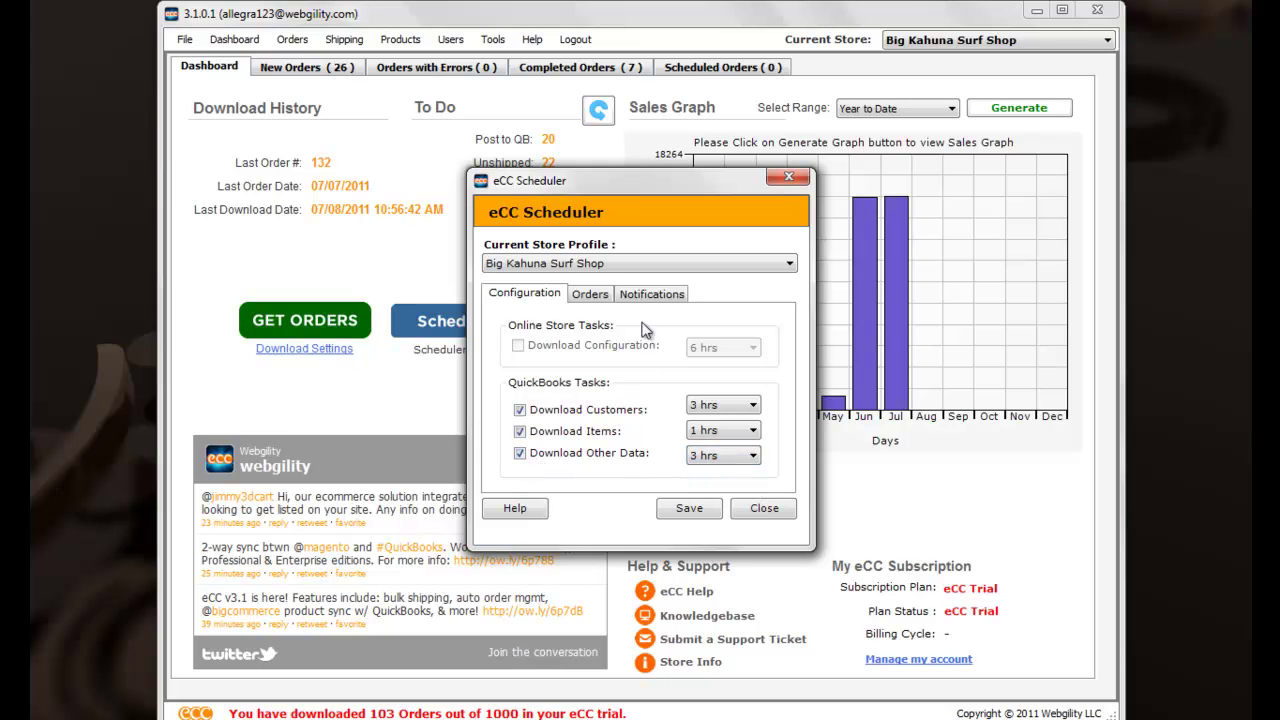
Schedule both the order download and the posting of orders to QuickBooks every 5 mins
left_click(589, 296)
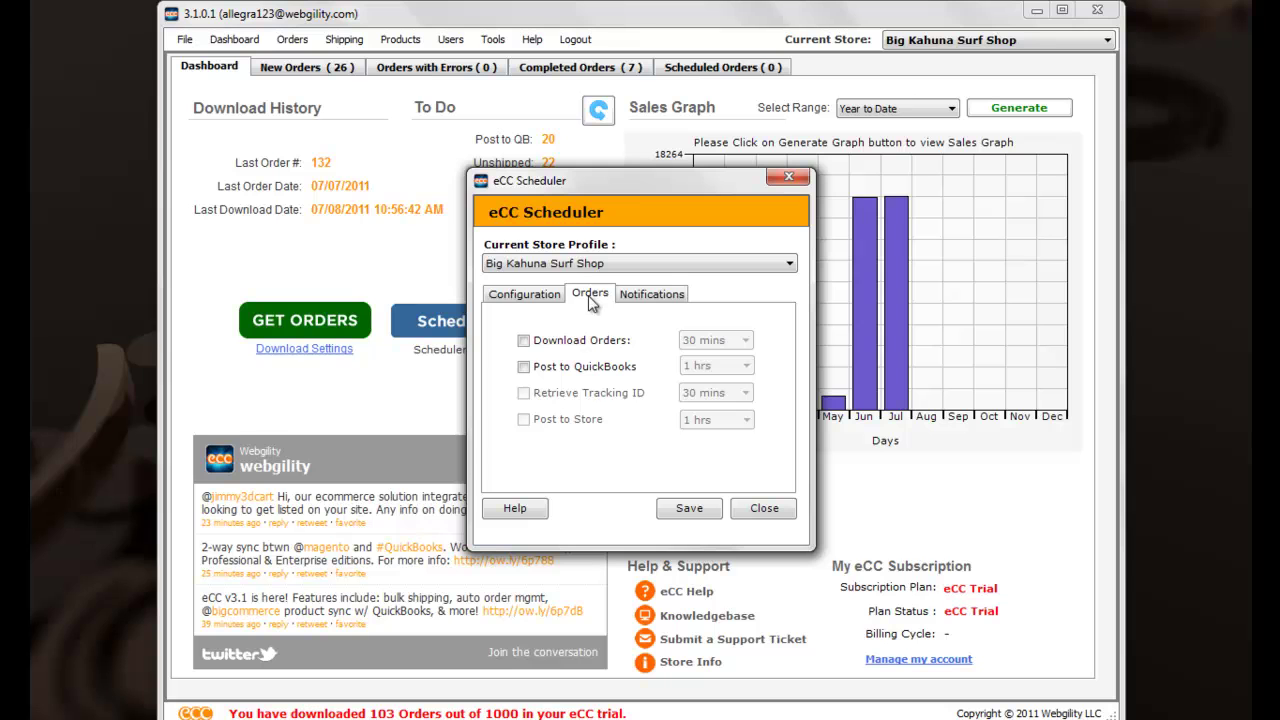
left_click(524, 341)
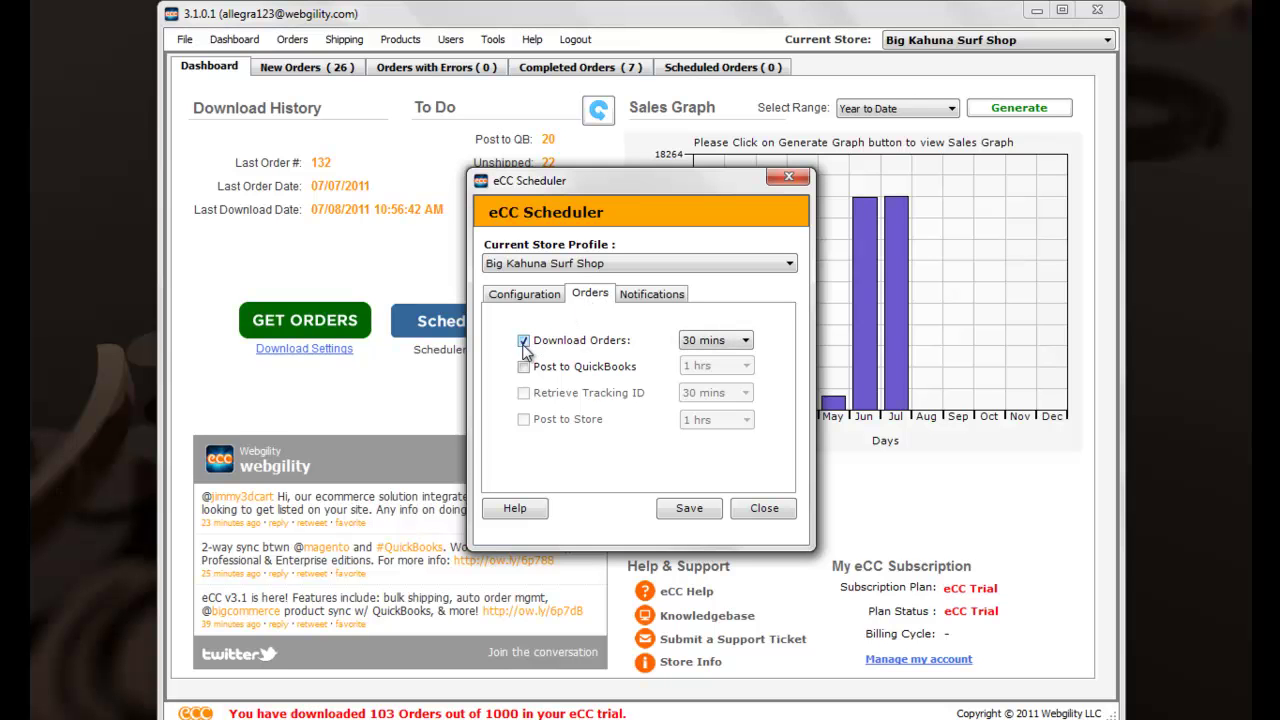
left_click(745, 340)
left_click(711, 358)
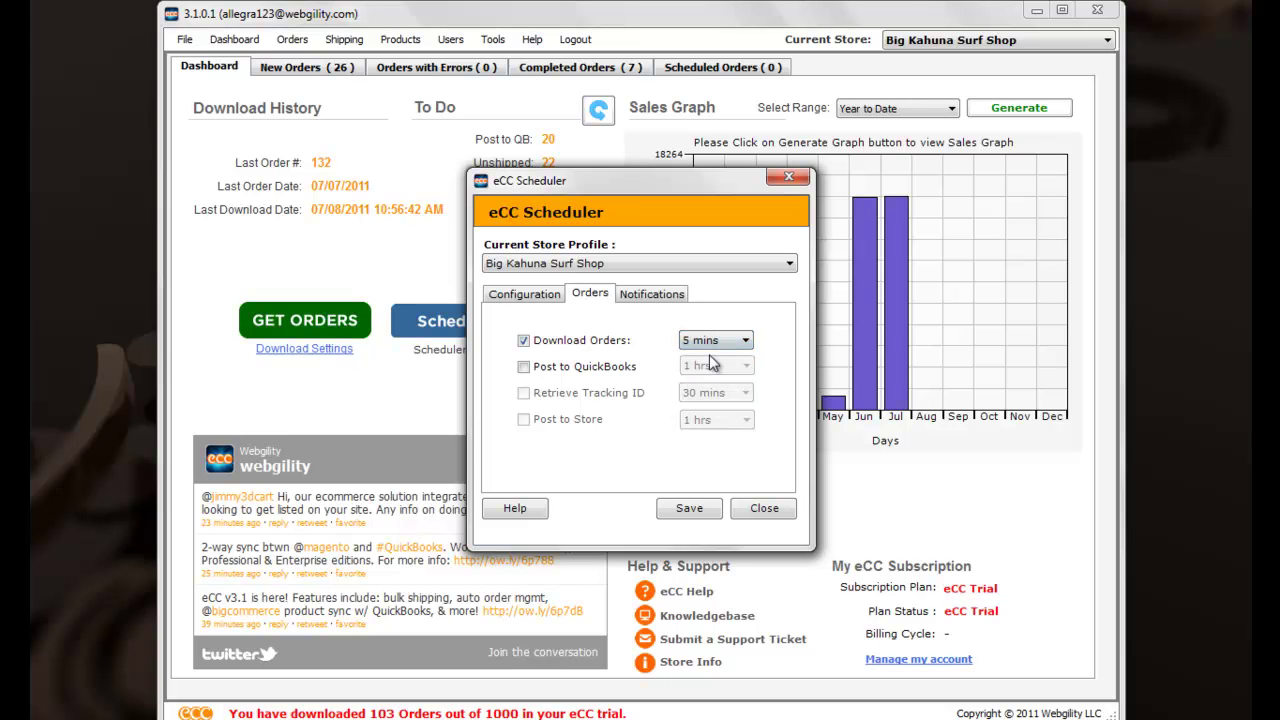
left_click(524, 367)
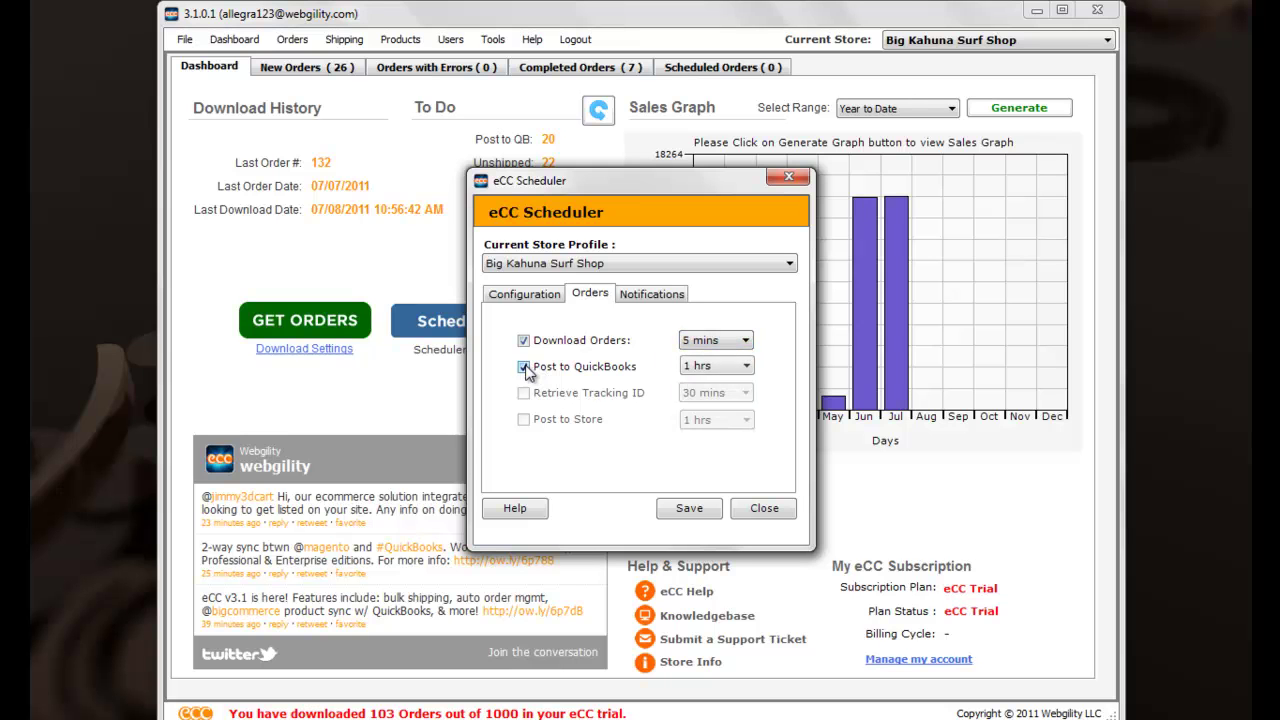
left_click(712, 368)
left_click(706, 384)
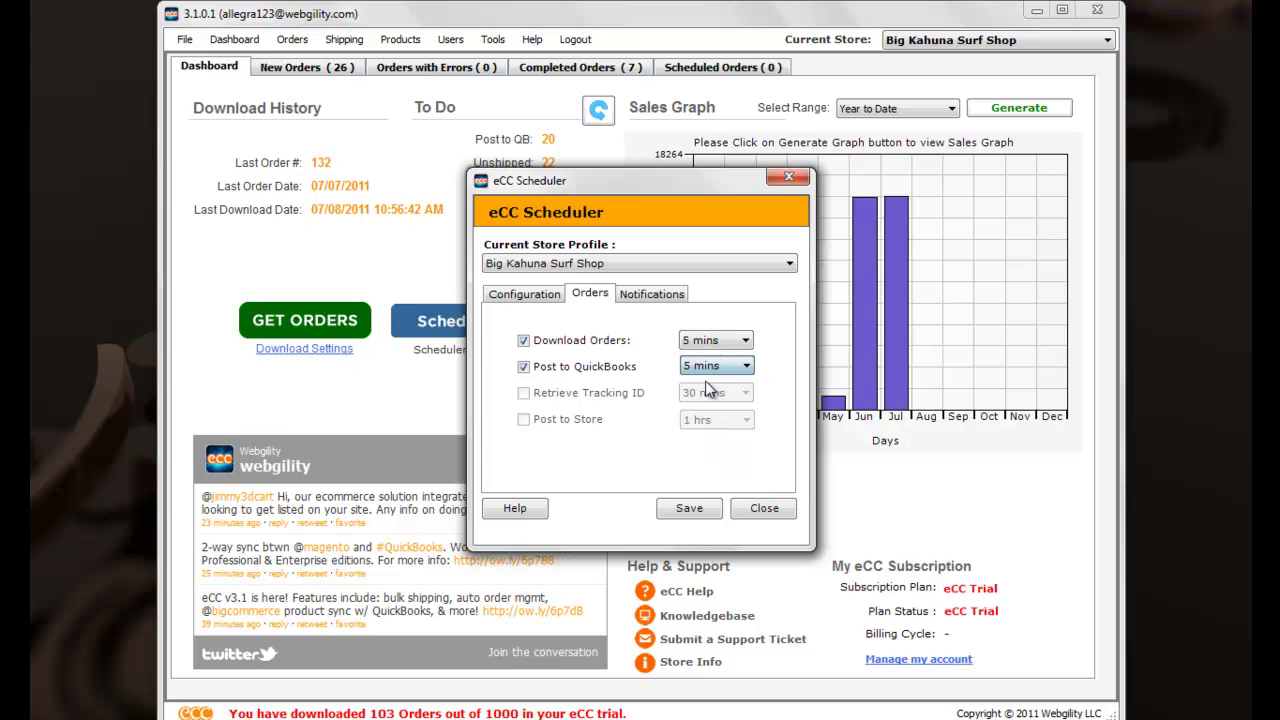
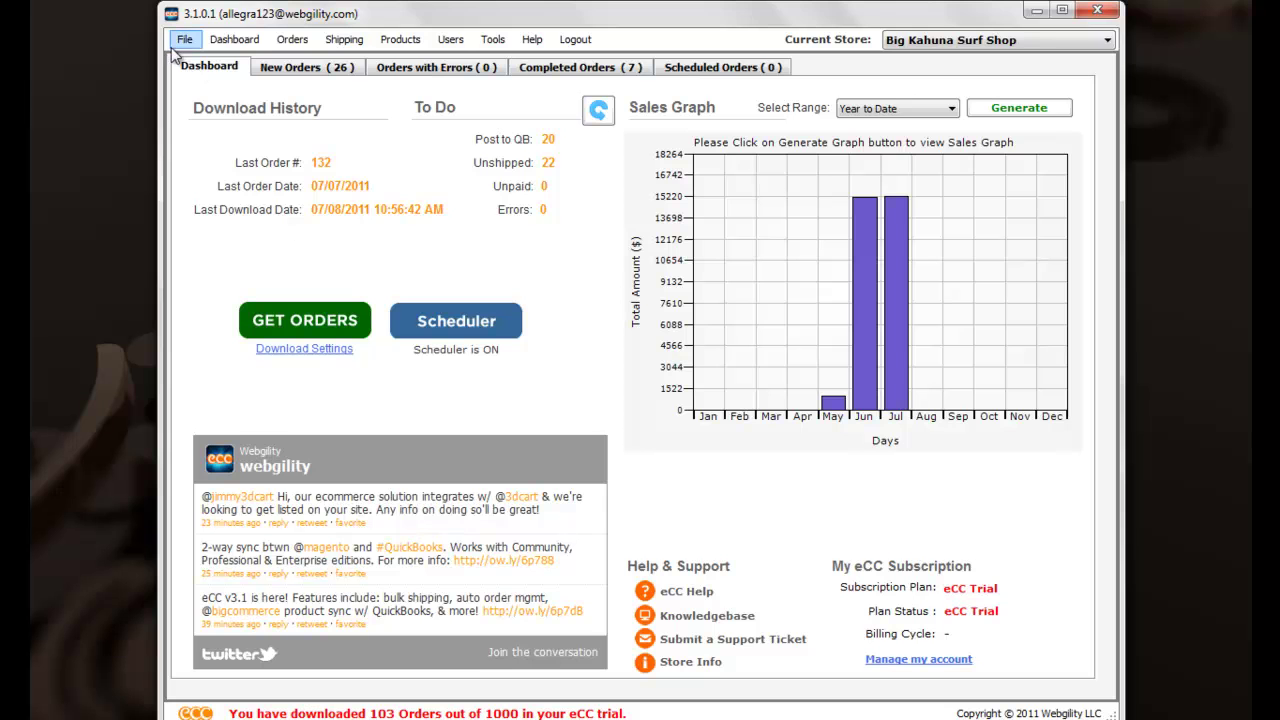
Open the Big Kahuna Surf Shop store configuration and record all orders in QuickBooks with the Sales Receipt transaction type
left_click(184, 41)
left_click(190, 82)
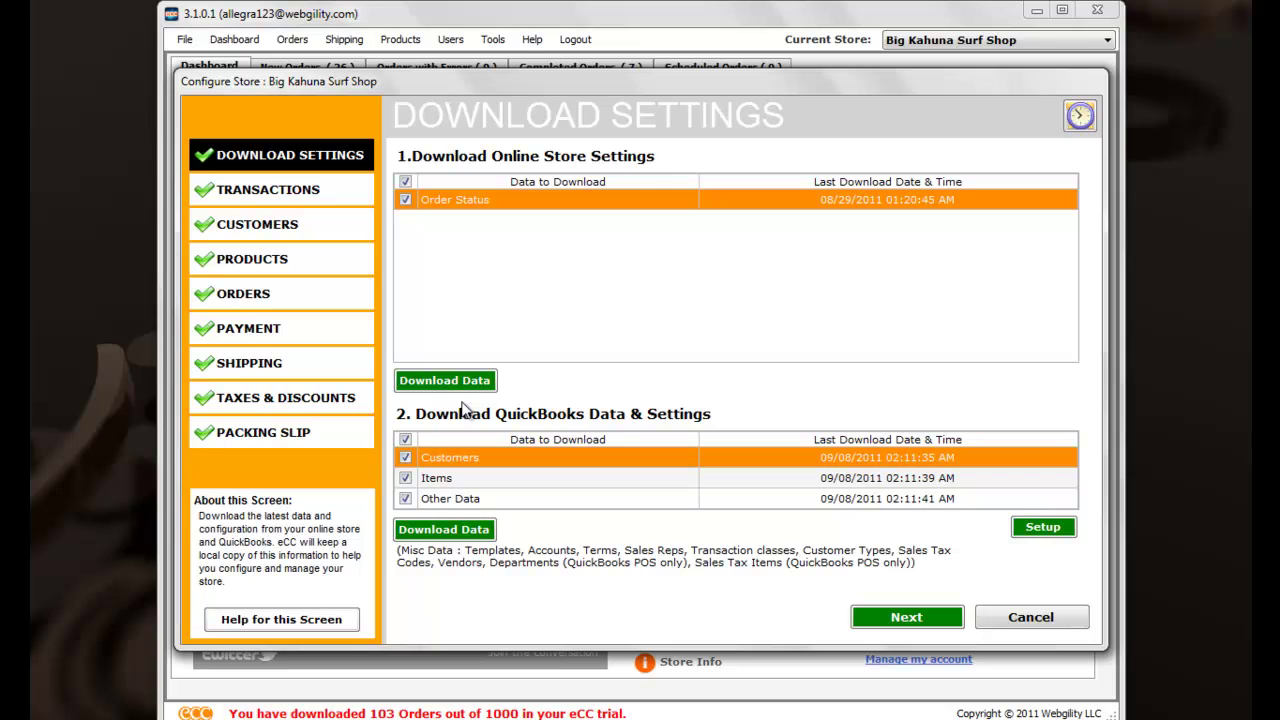
left_click(330, 192)
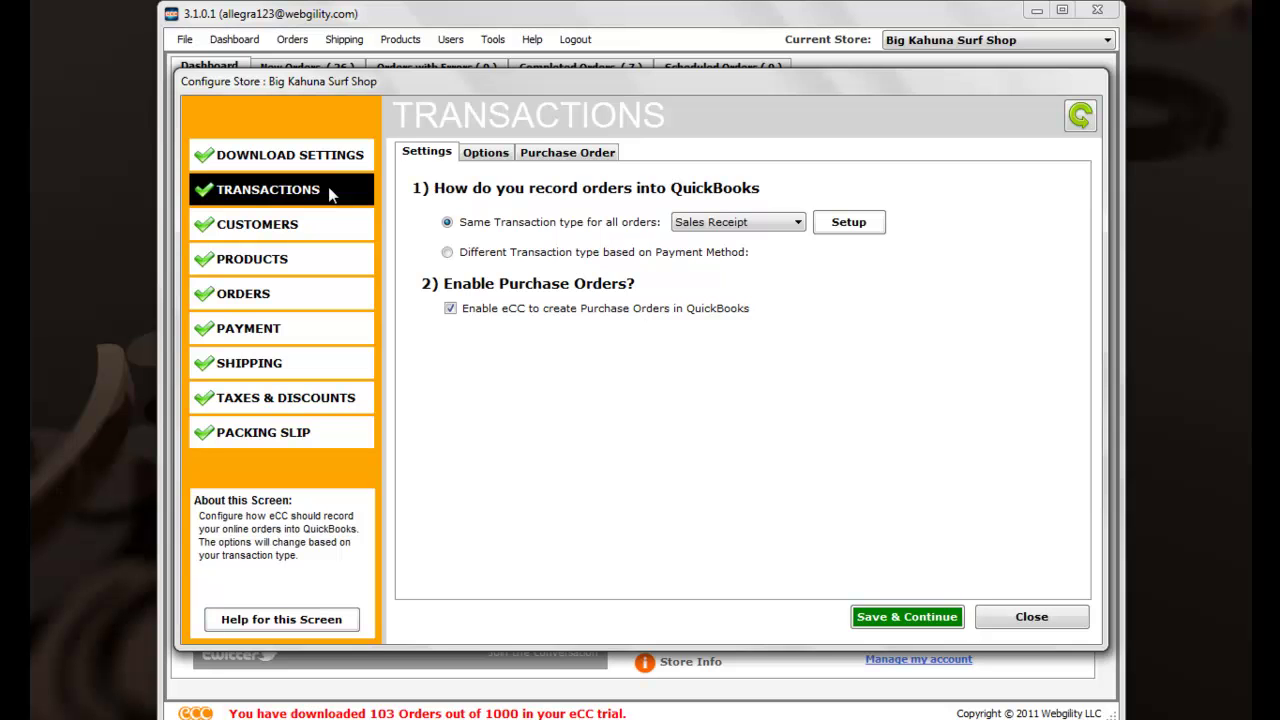
left_click(735, 222)
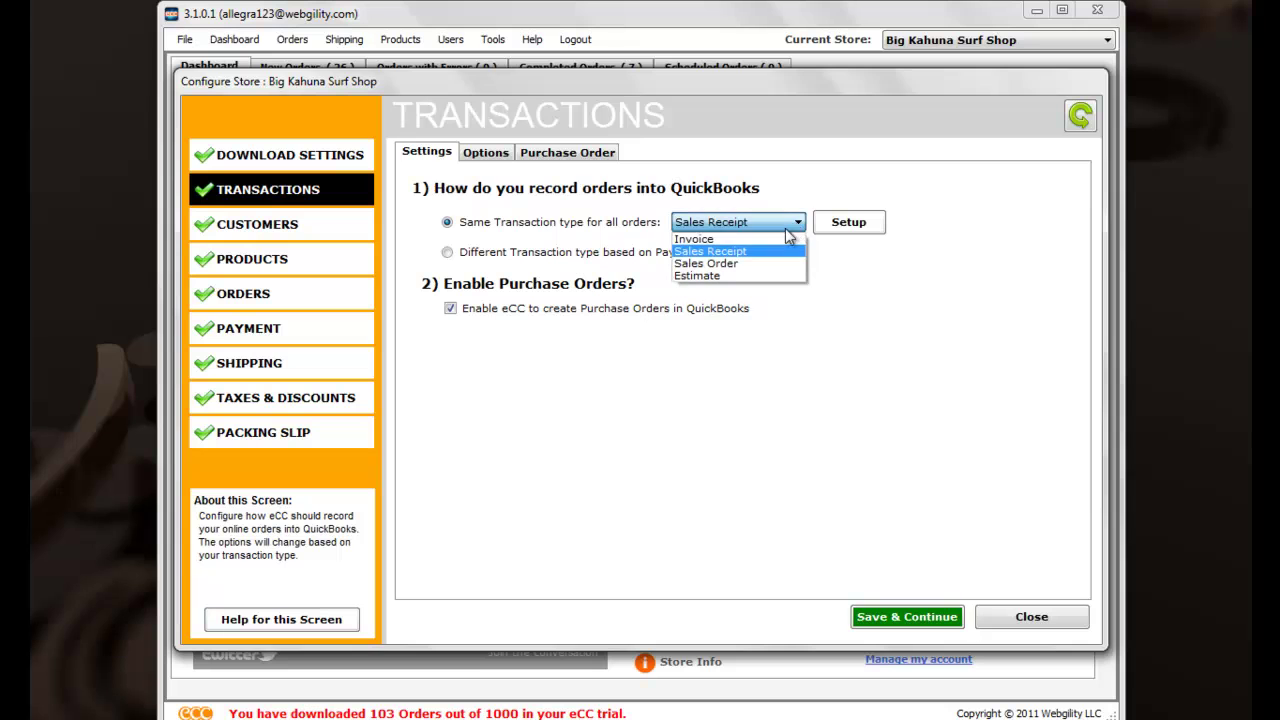
left_click(750, 253)
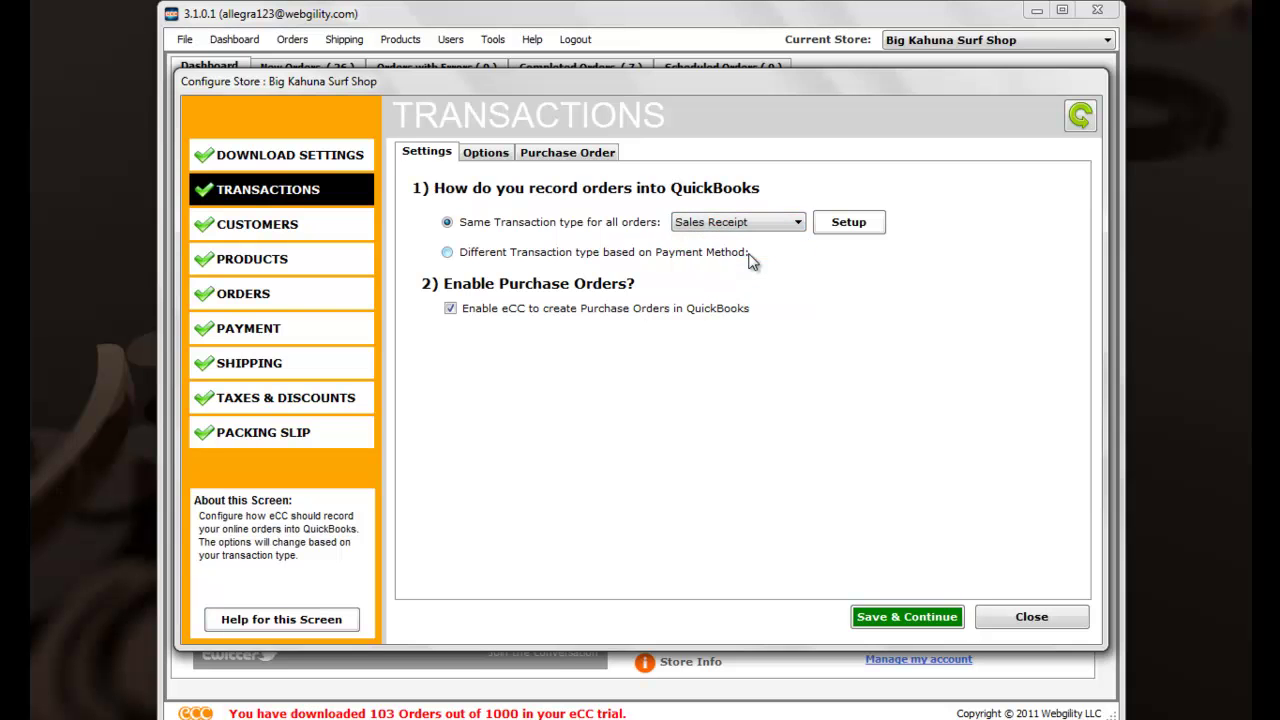
Examine the Sales Receipt transaction settings, and the purchase order rules with their setup options
left_click(848, 222)
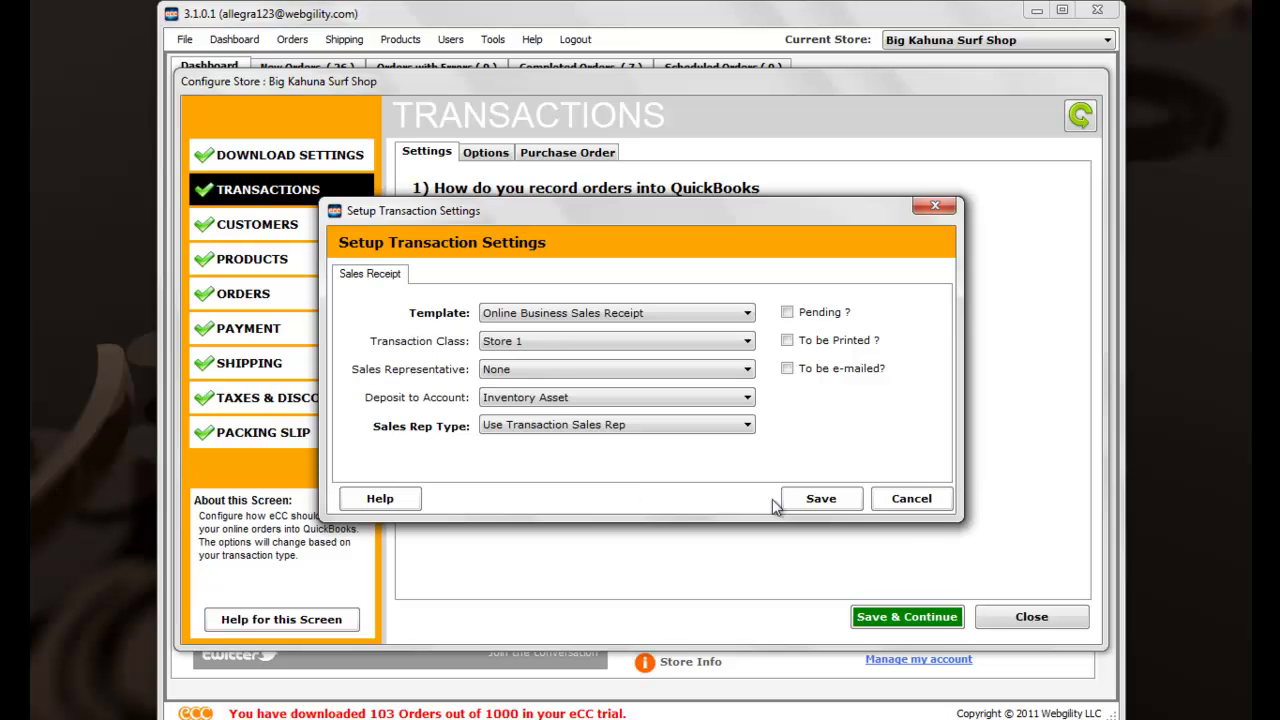
left_click(910, 498)
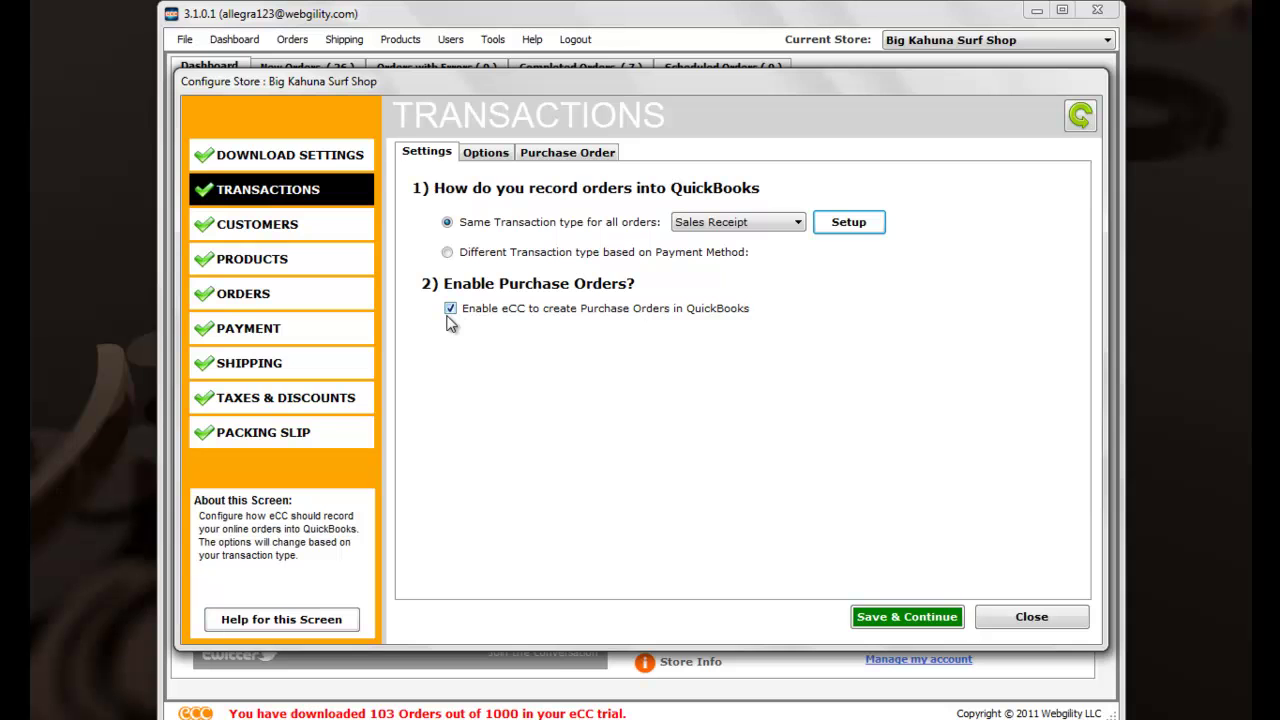
left_click(577, 155)
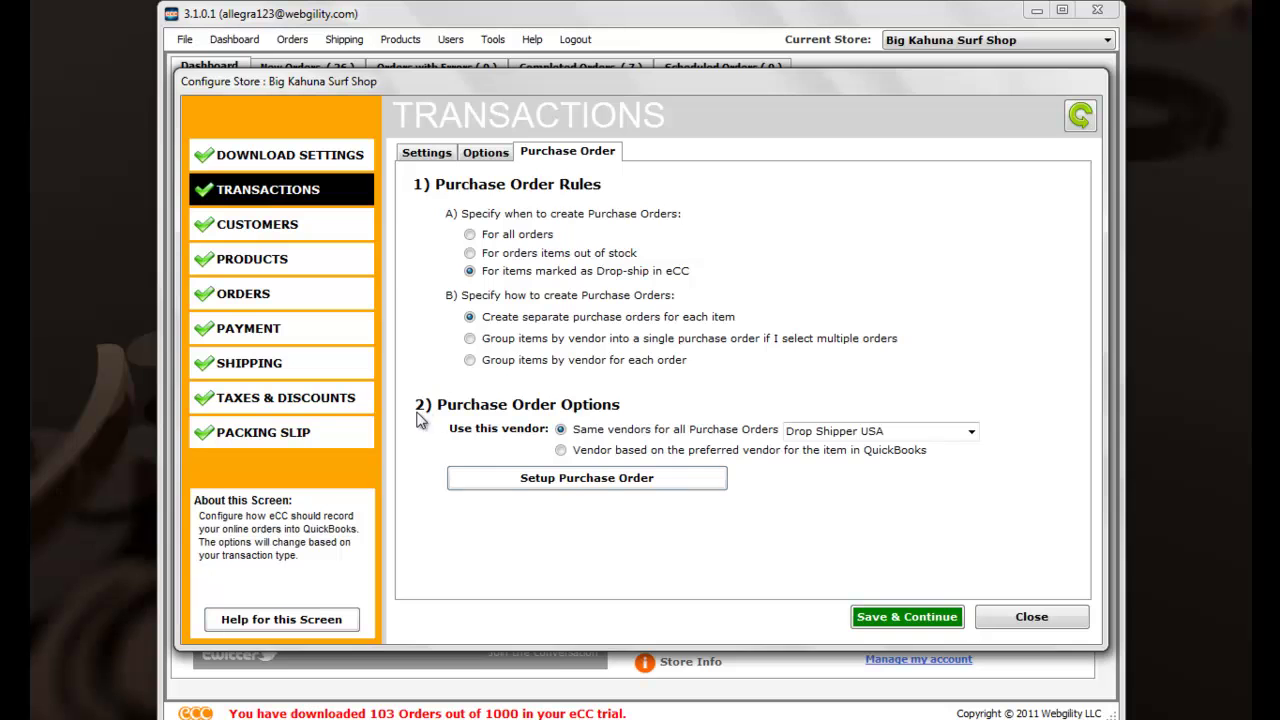
left_click(543, 482)
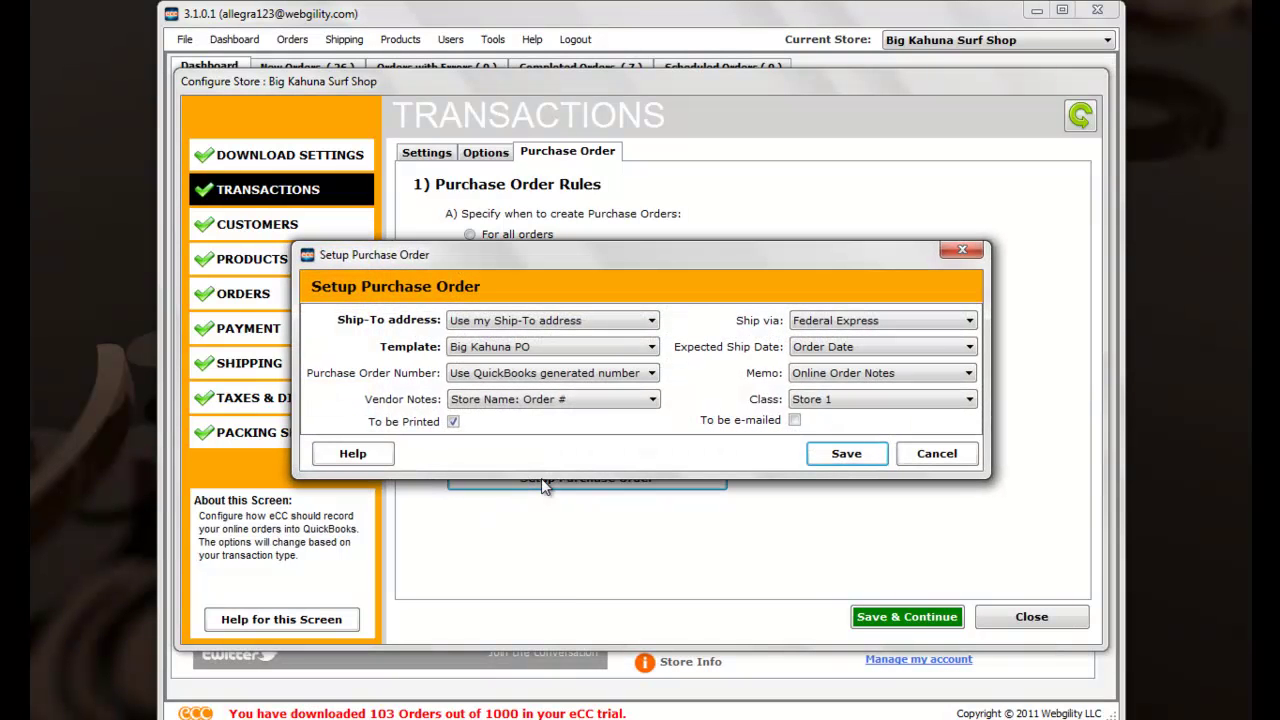
left_click(933, 454)
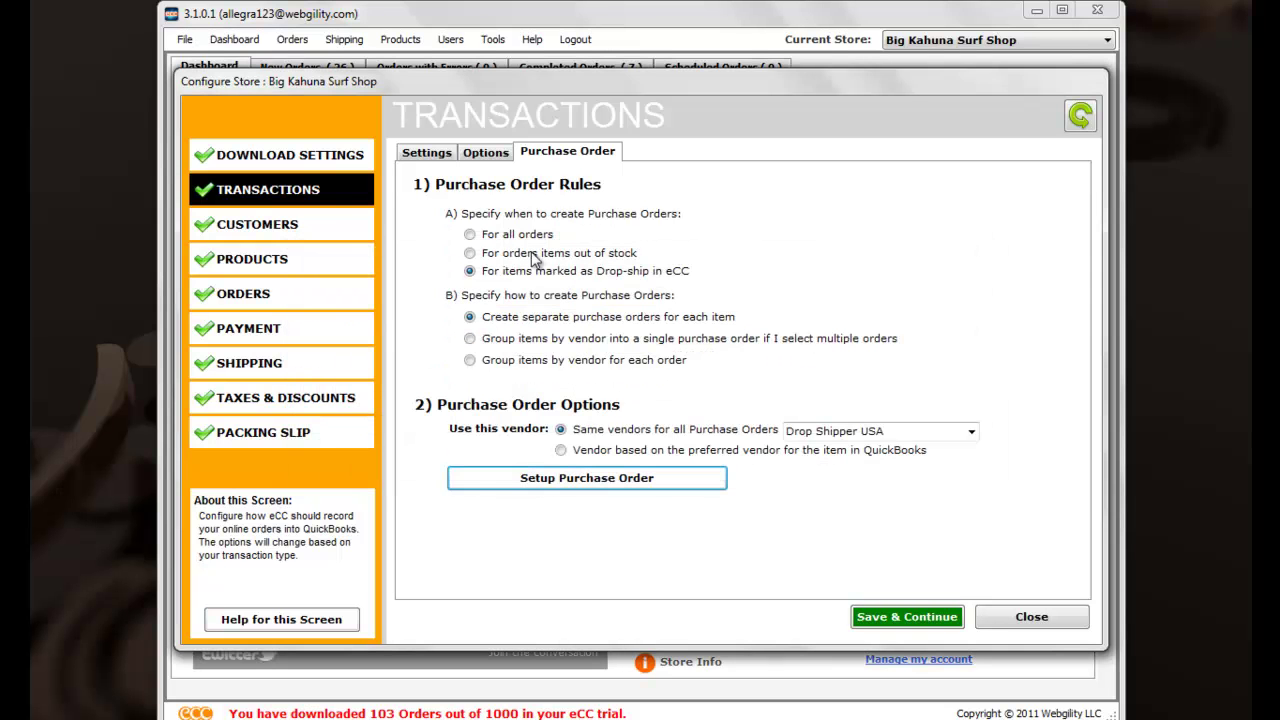
Set customer matching to Email, LastName, FirstName in the online store and Customer Name in QuickBooks
left_click(345, 222)
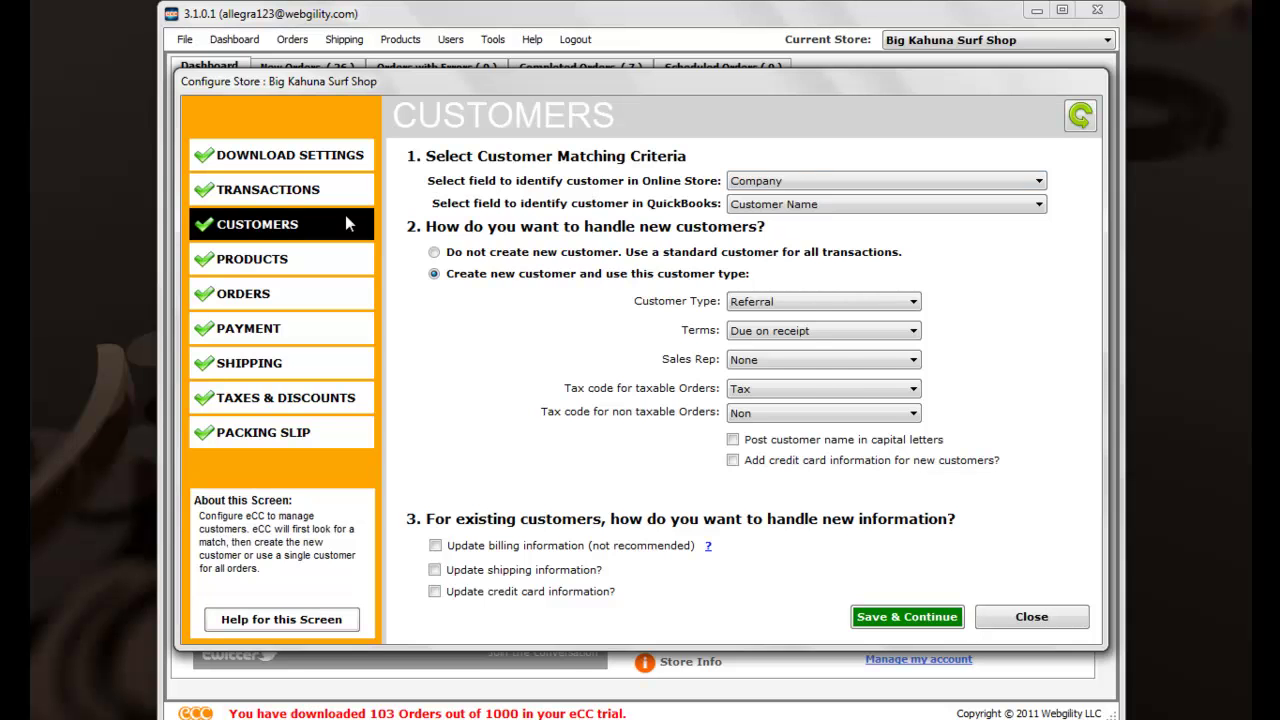
left_click(785, 181)
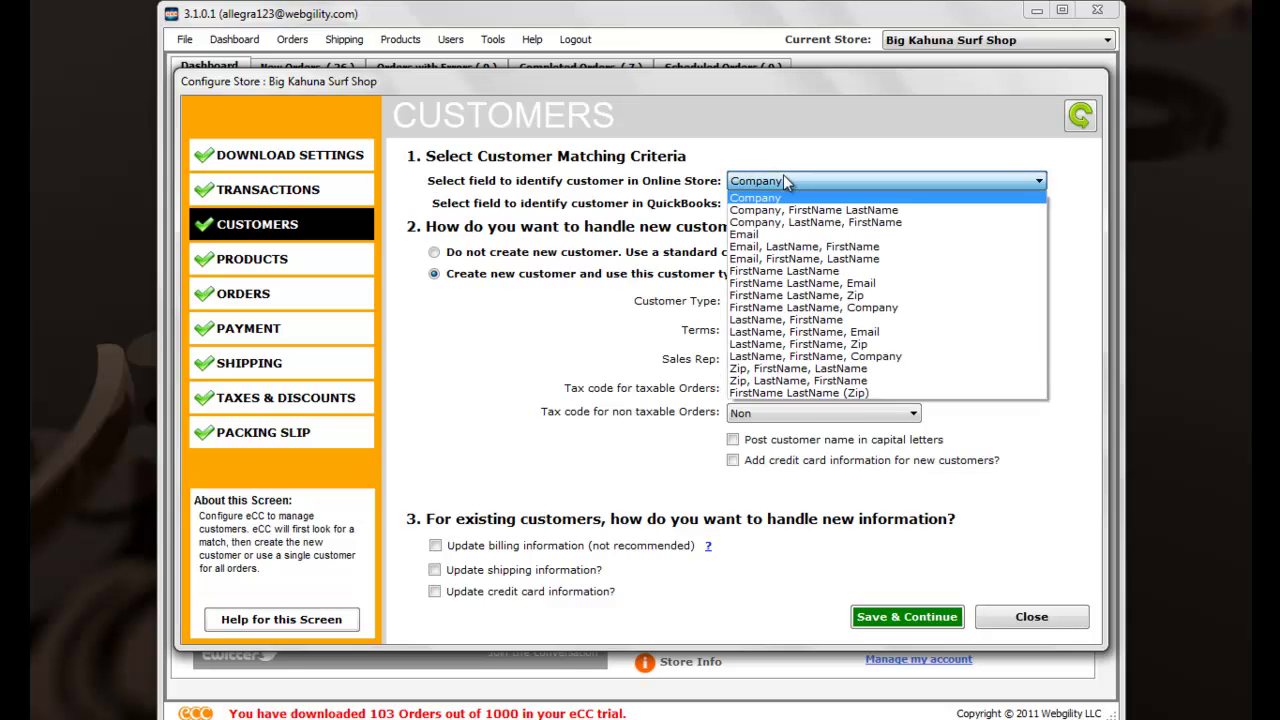
left_click(765, 248)
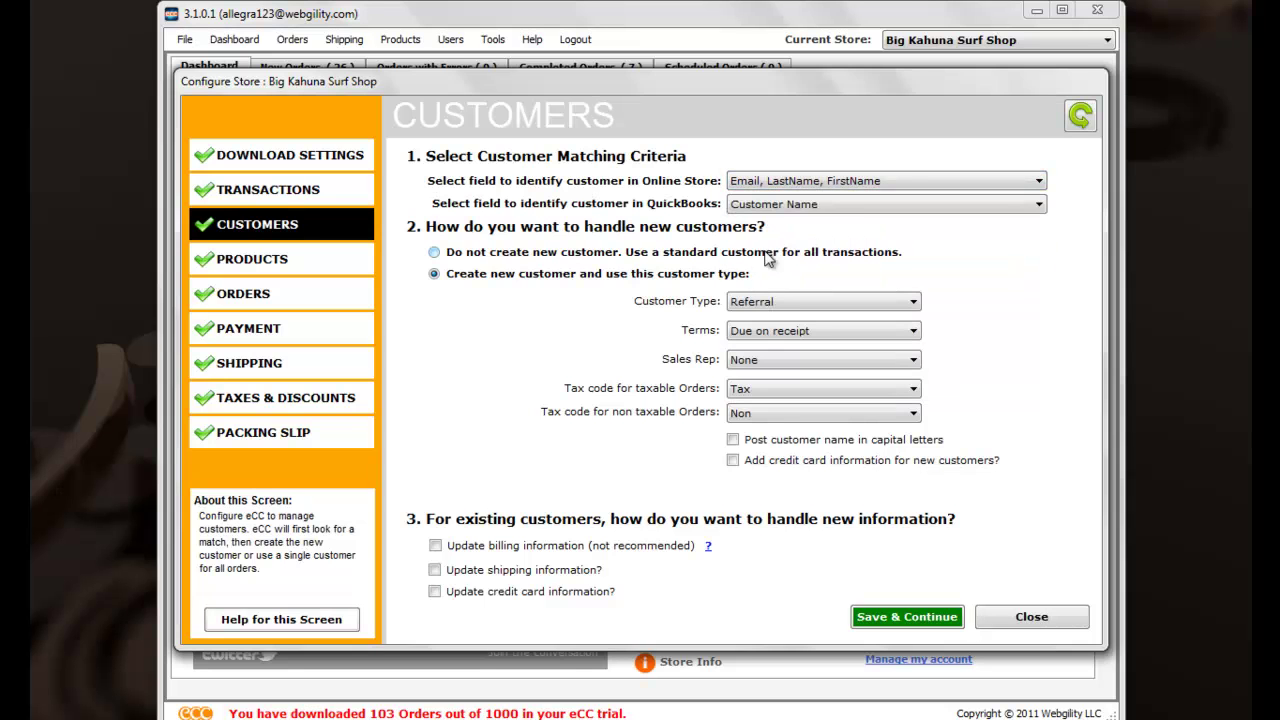
left_click(832, 186)
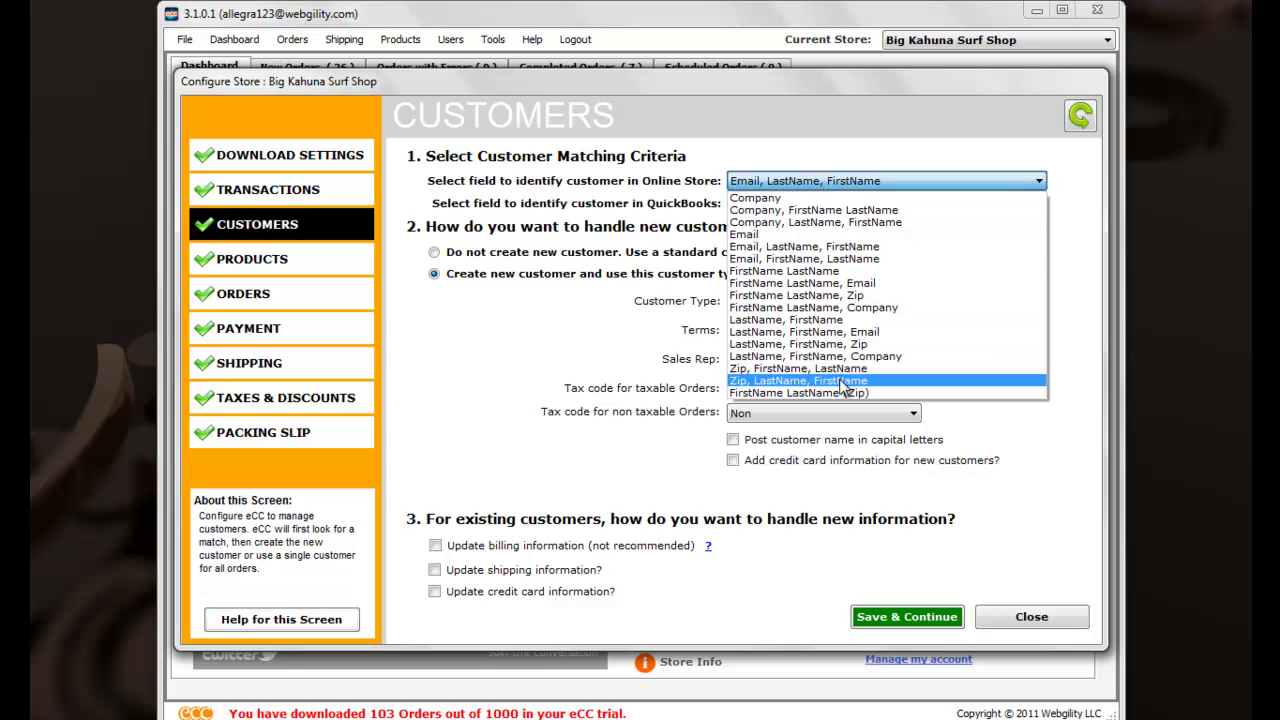
left_click(852, 144)
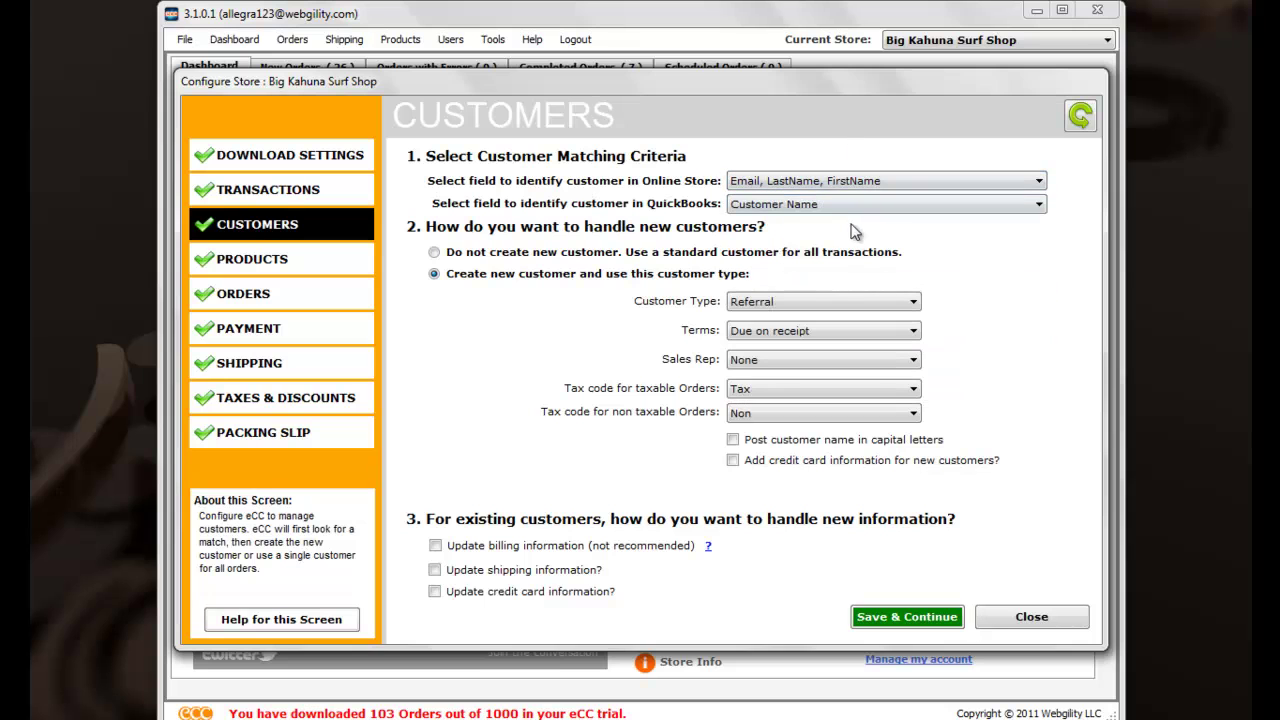
left_click(804, 208)
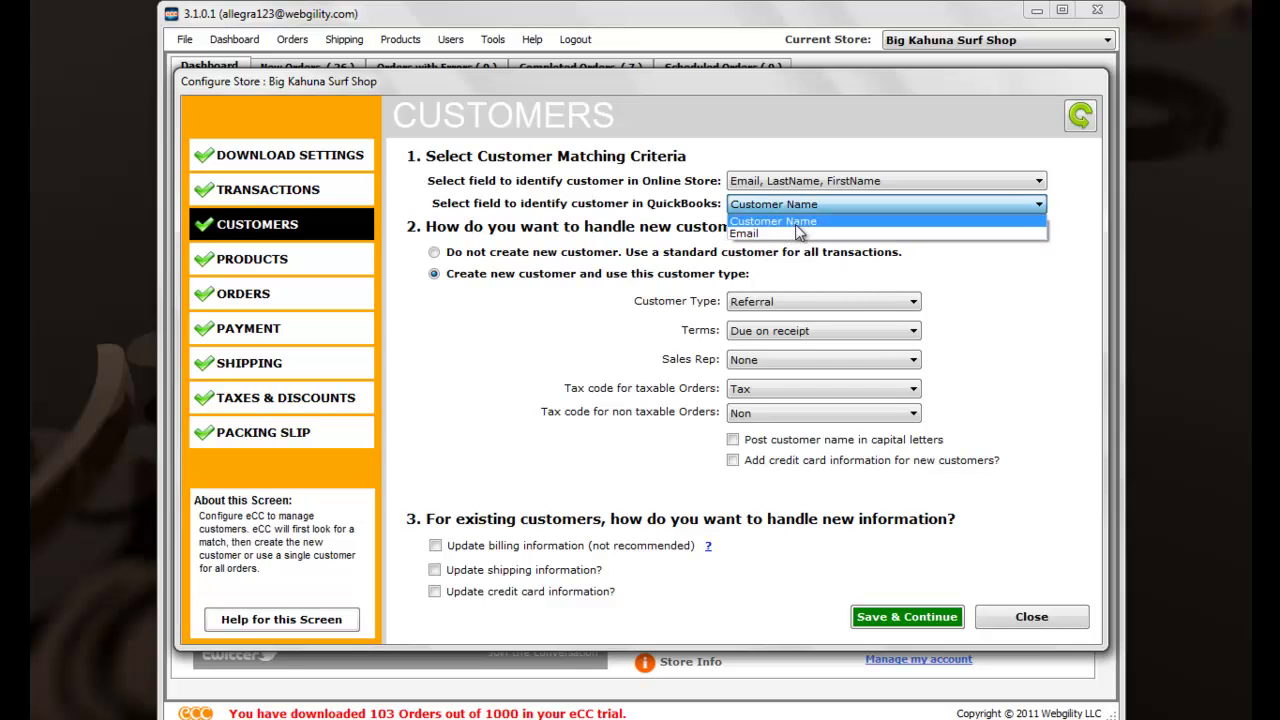
left_click(840, 222)
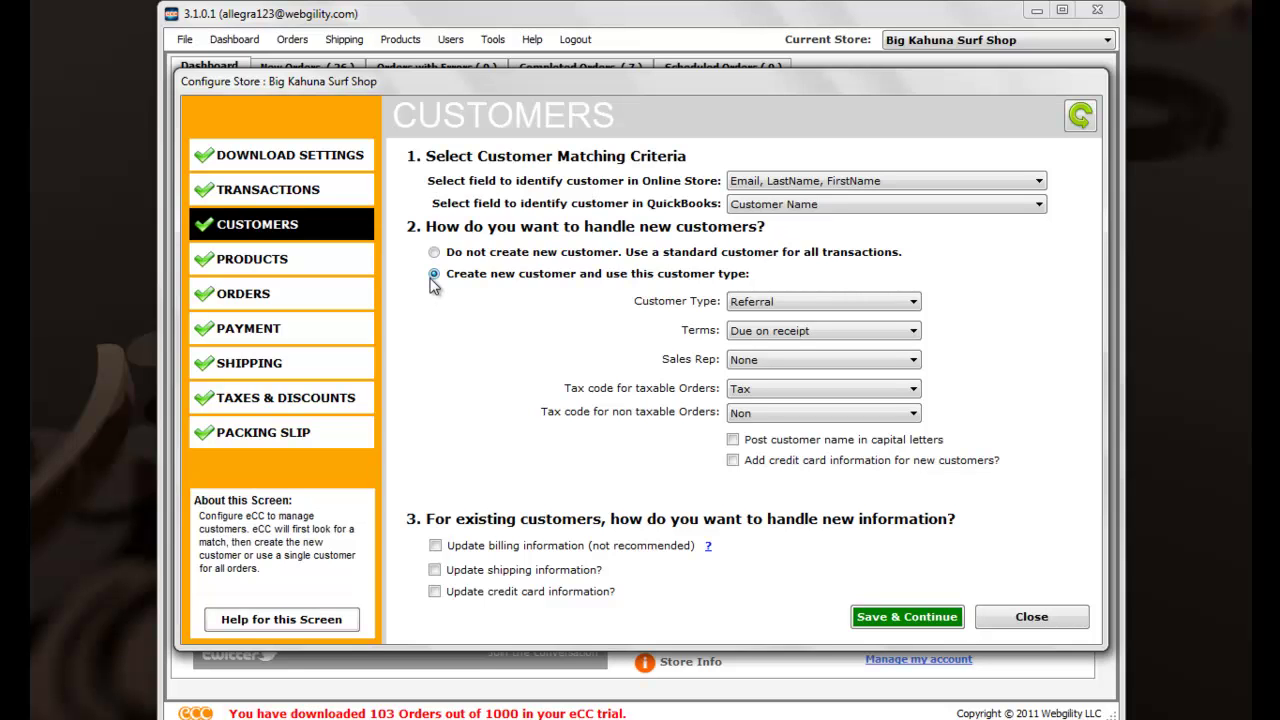
Set product matching to Product Name in the online store and Item Name/Number in QuickBooks
left_click(303, 264)
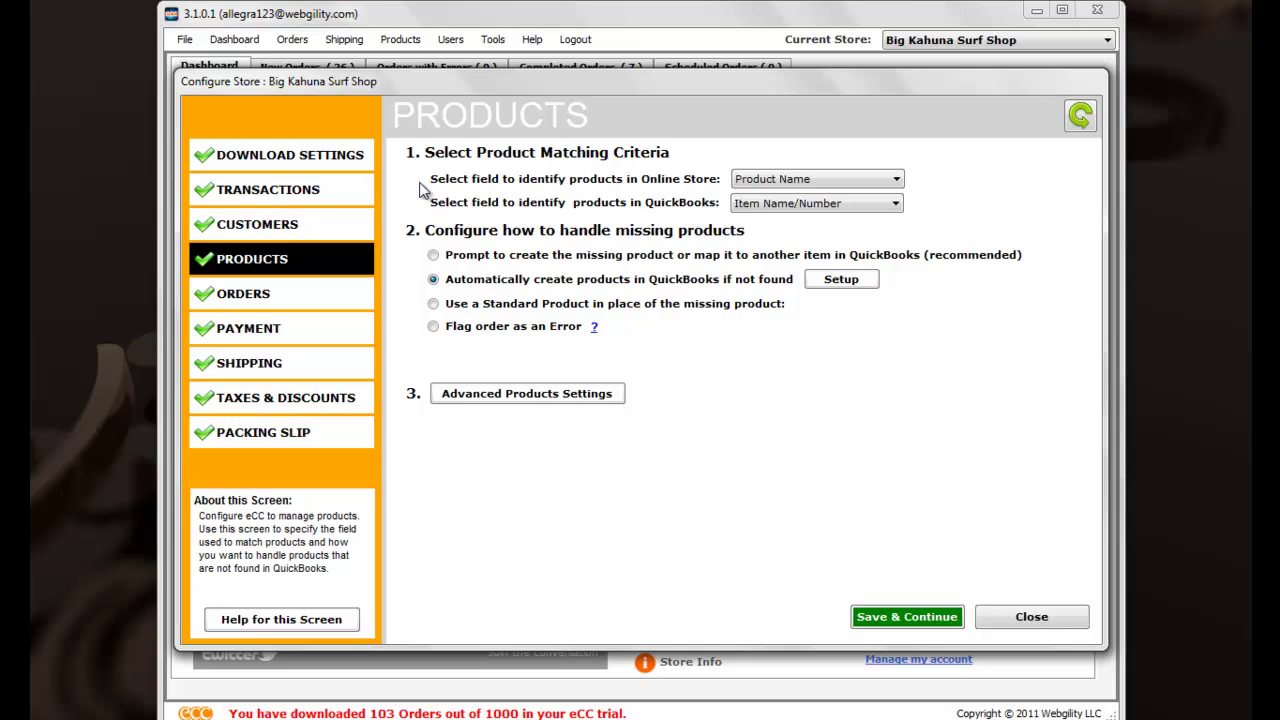
left_click(865, 182)
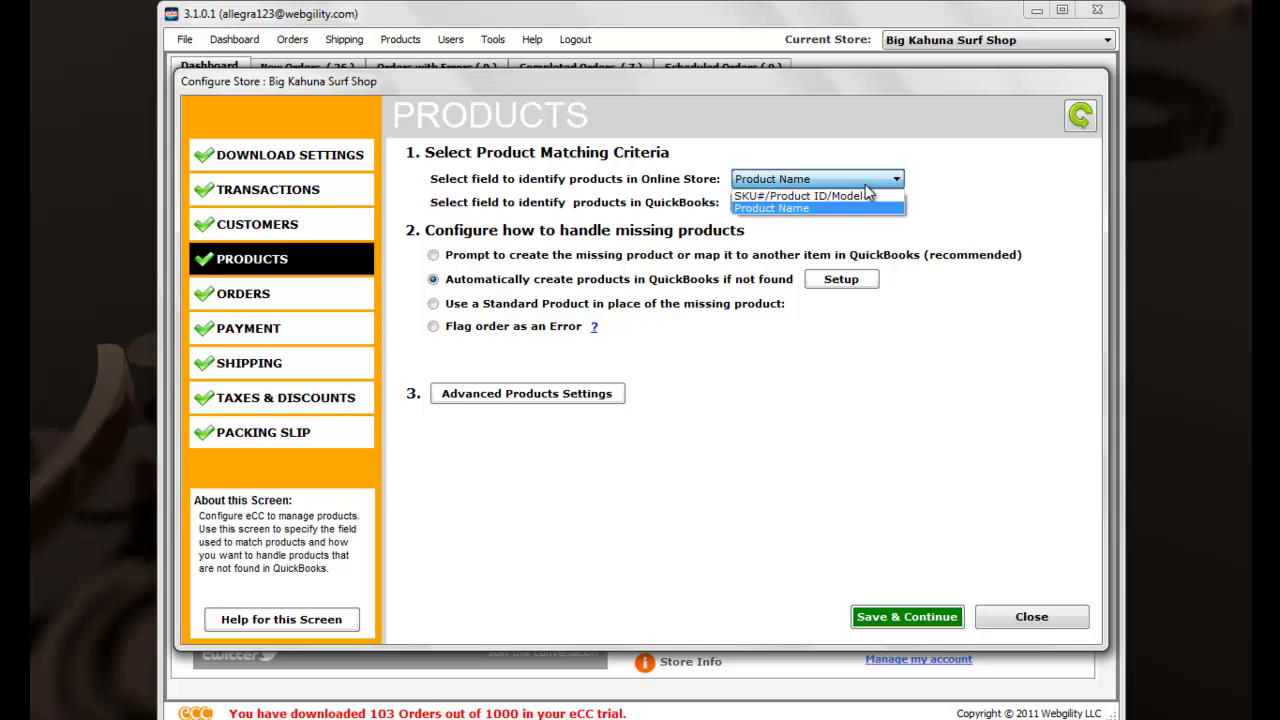
left_click(820, 208)
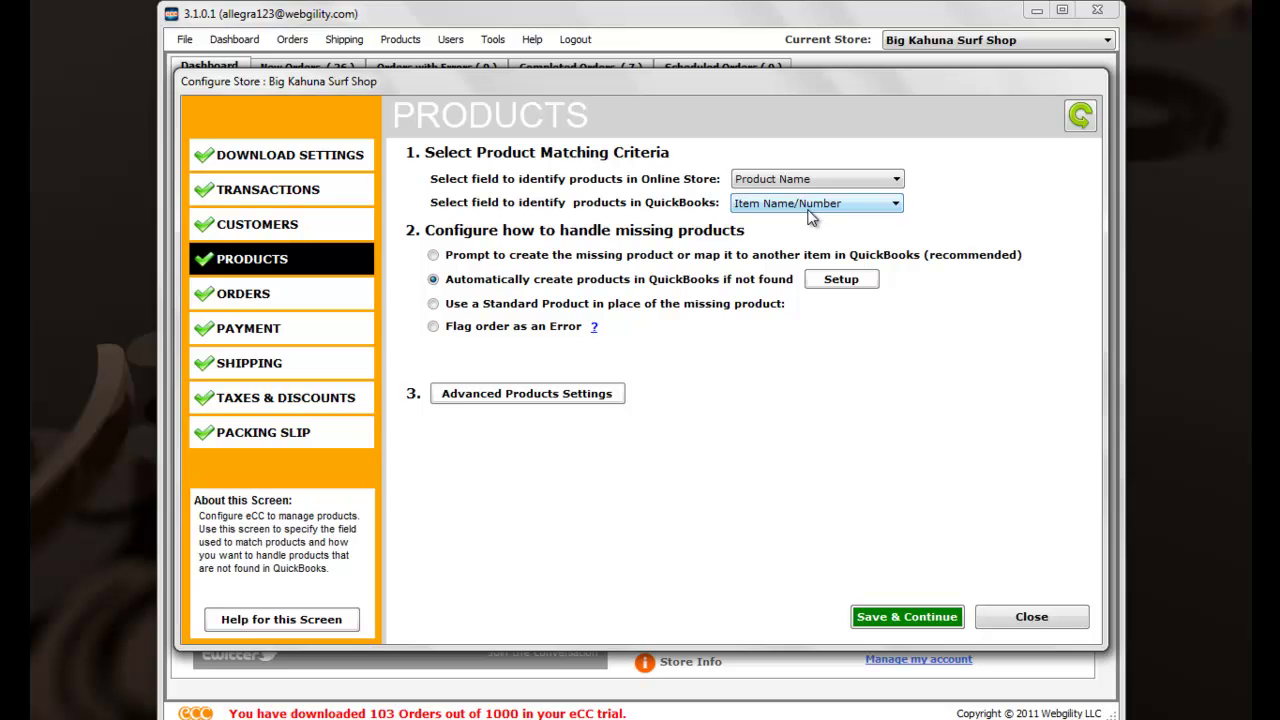
left_click(810, 213)
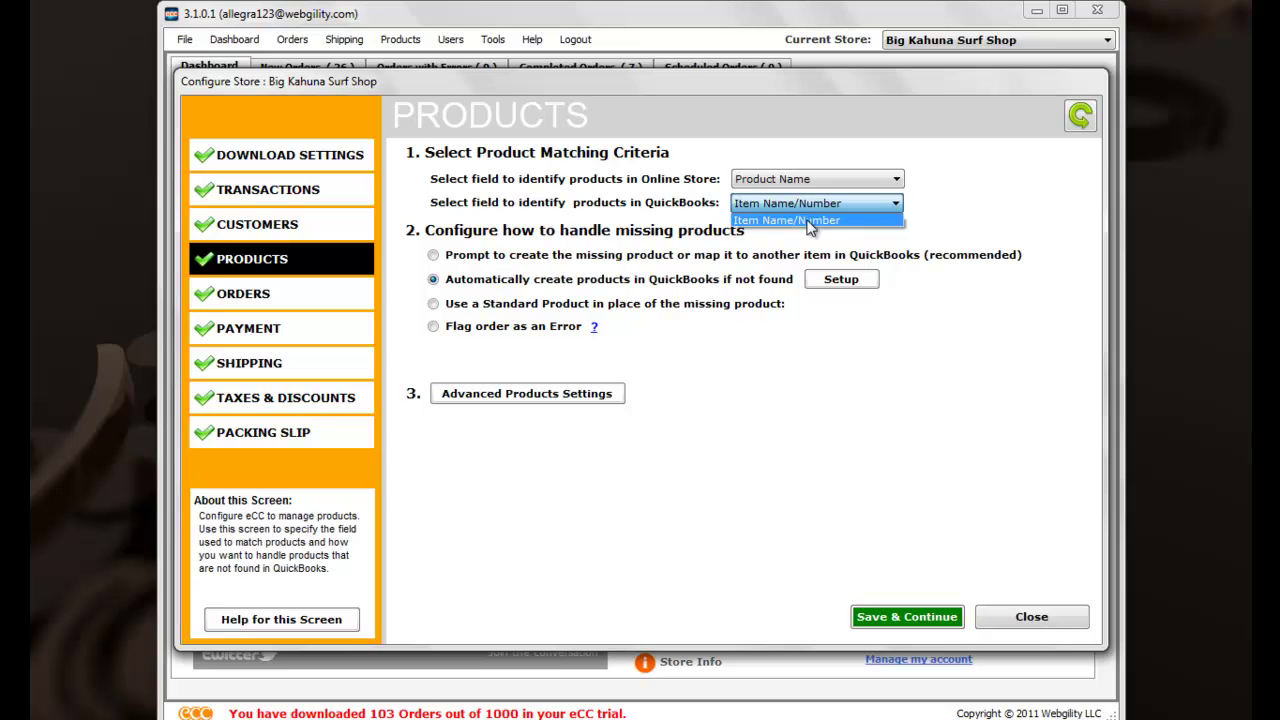
left_click(810, 221)
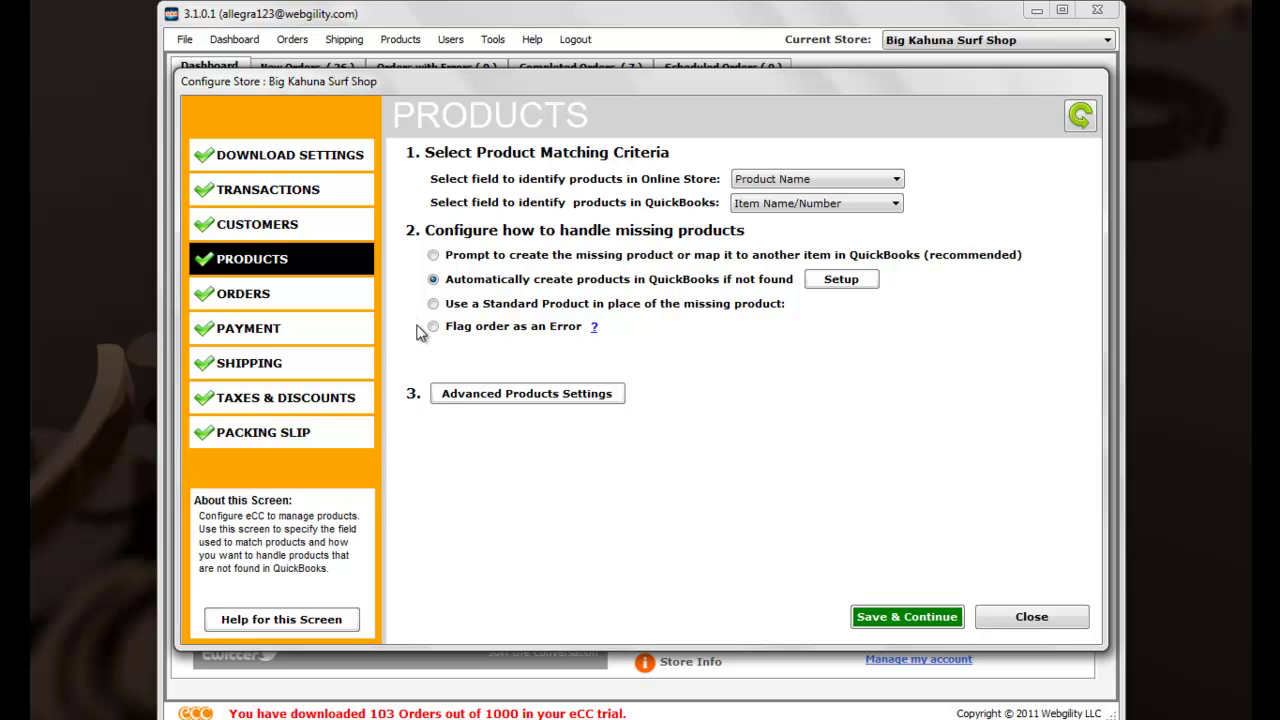
Review the order processing settings, including the payment and shipping processing options for Pending orders
left_click(333, 302)
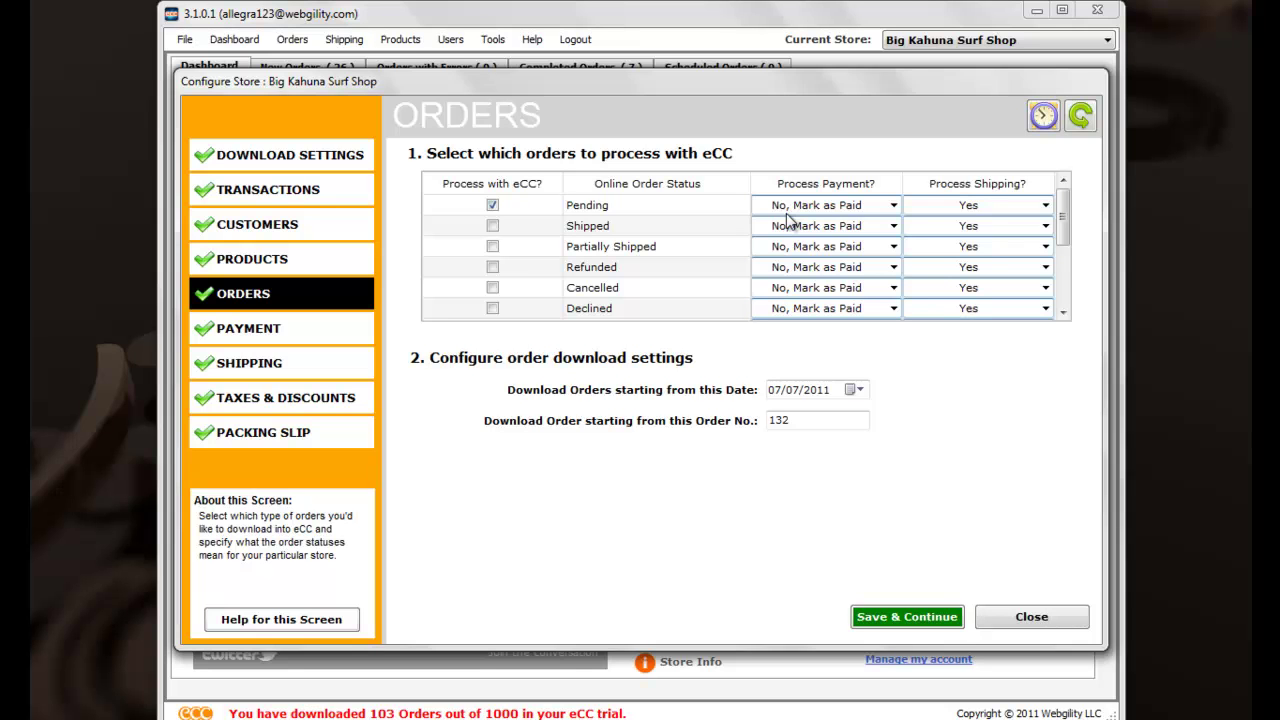
left_click(893, 205)
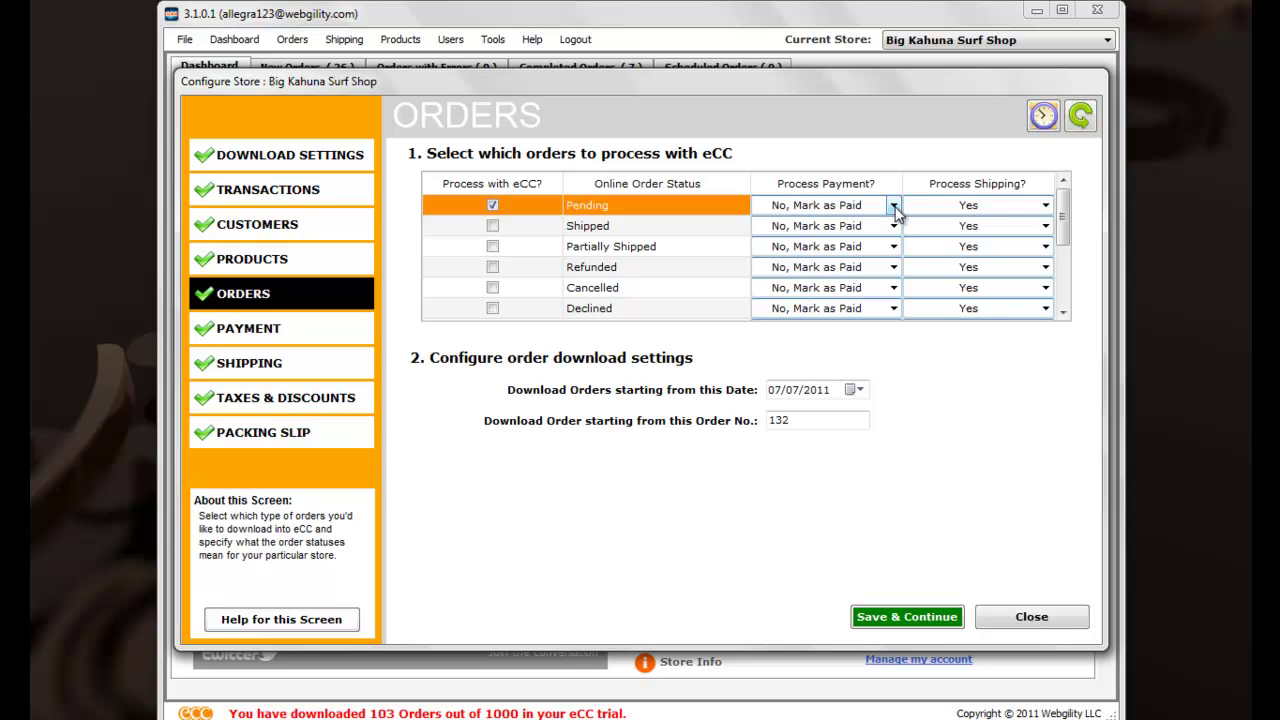
left_click(1044, 207)
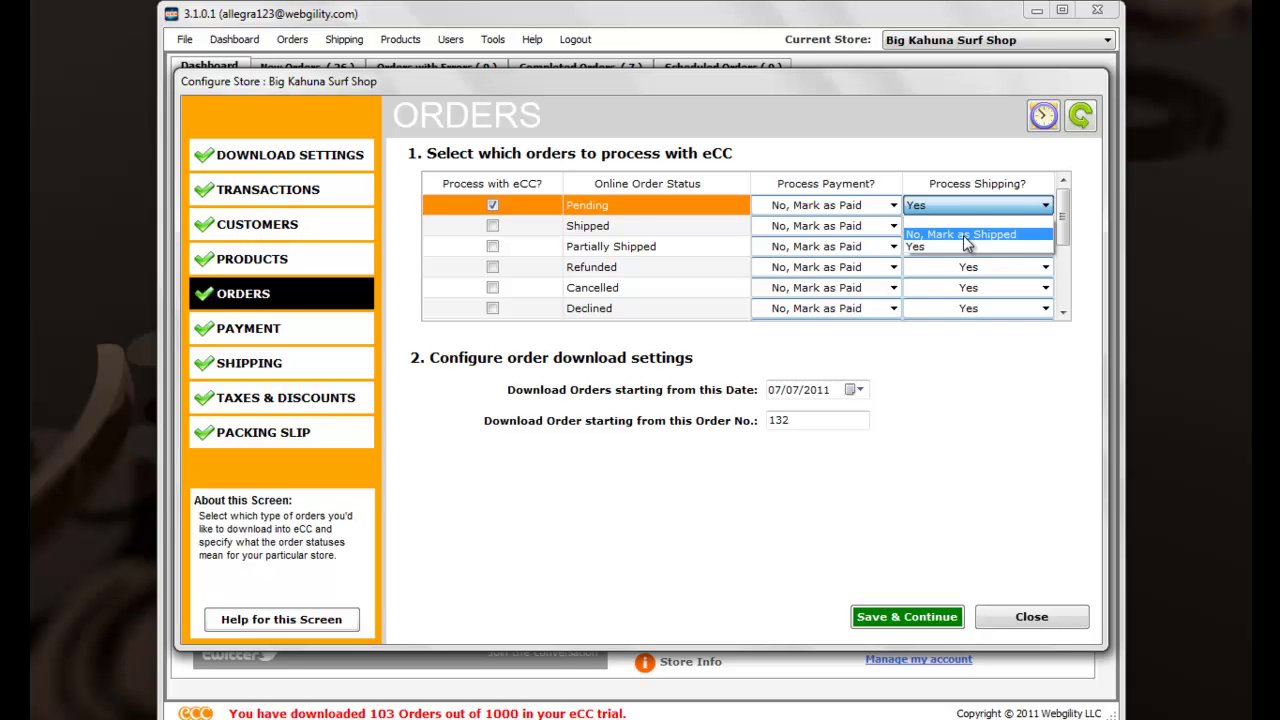
left_click(423, 393)
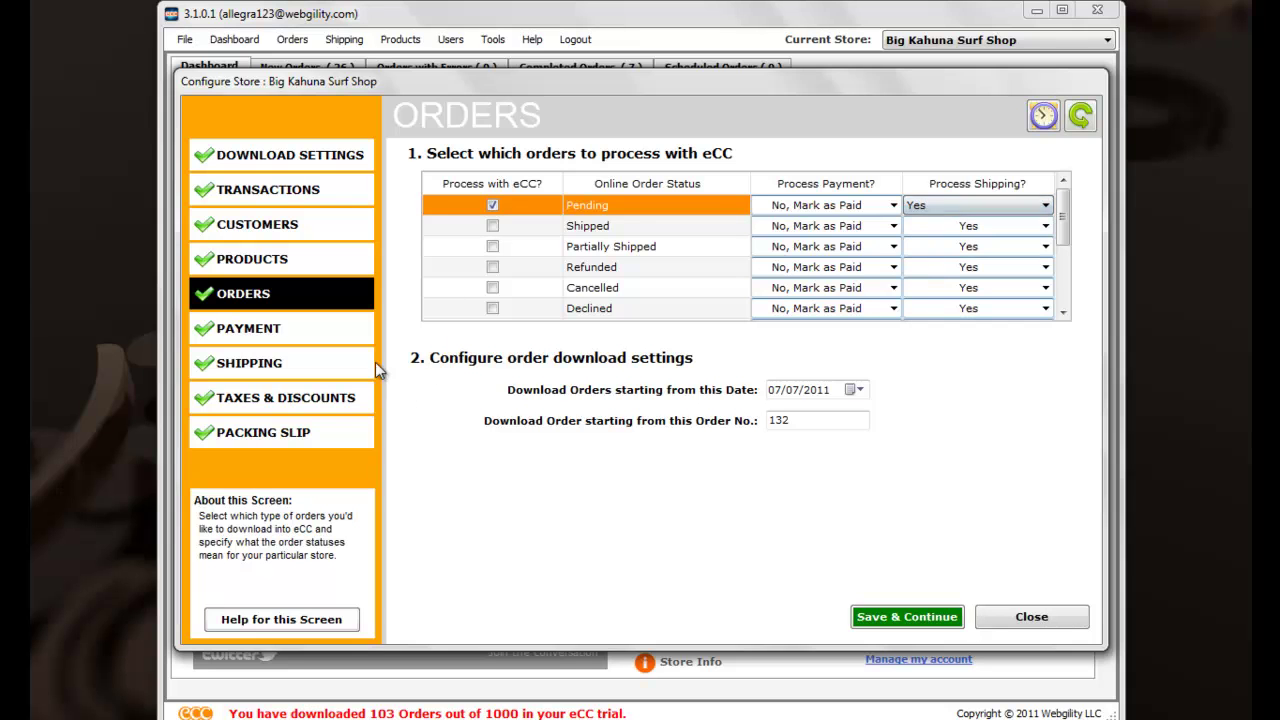
Examine the payment processors offered for offline payments in eCC, and return payment processing to the online store
left_click(326, 335)
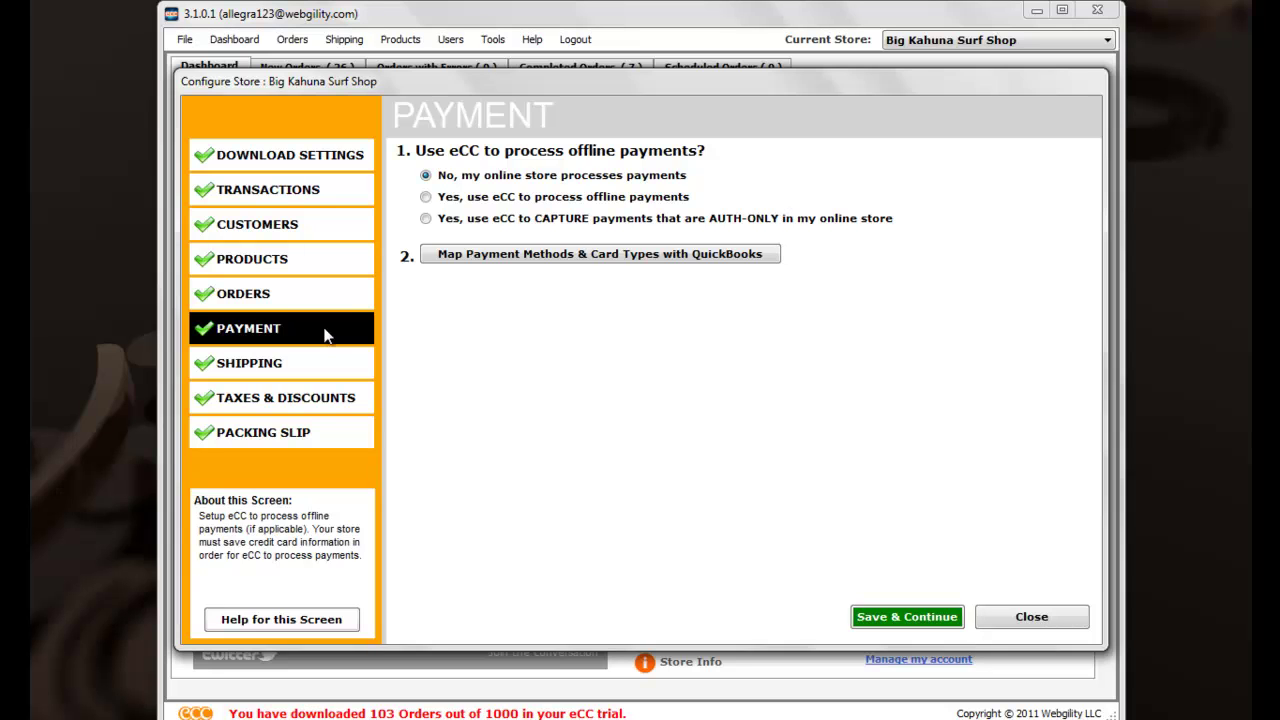
left_click(426, 198)
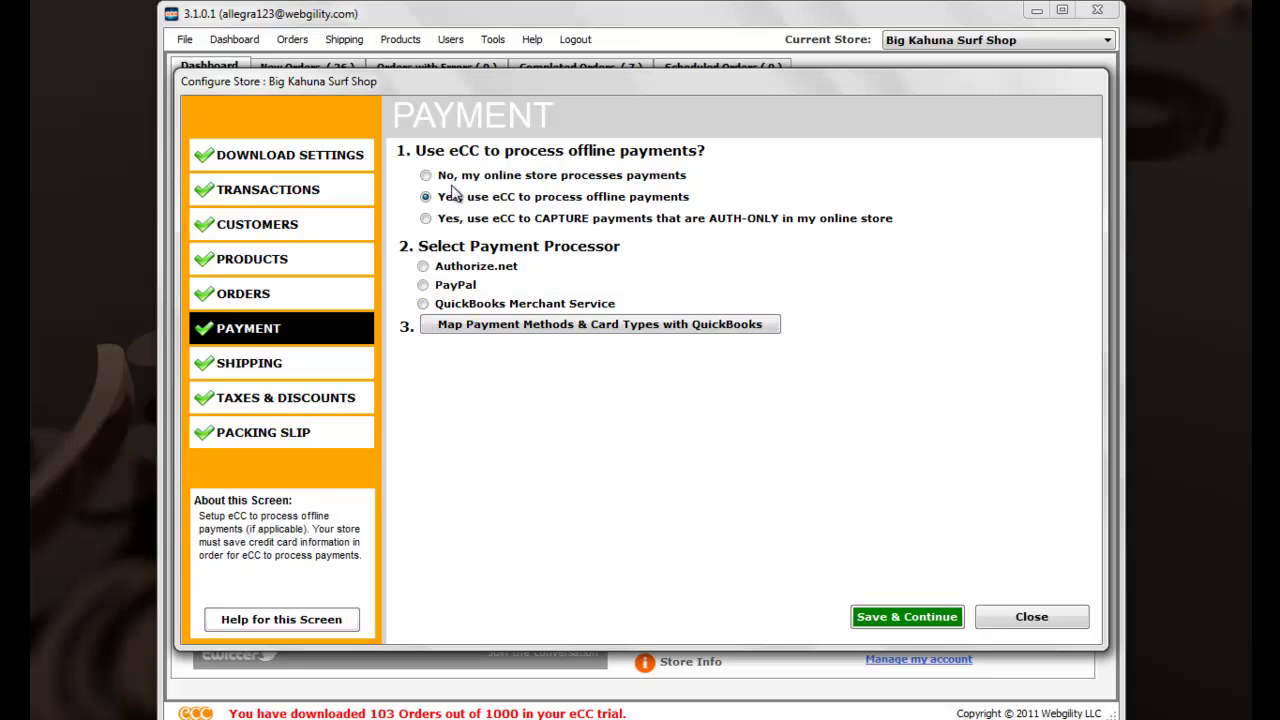
left_click(425, 175)
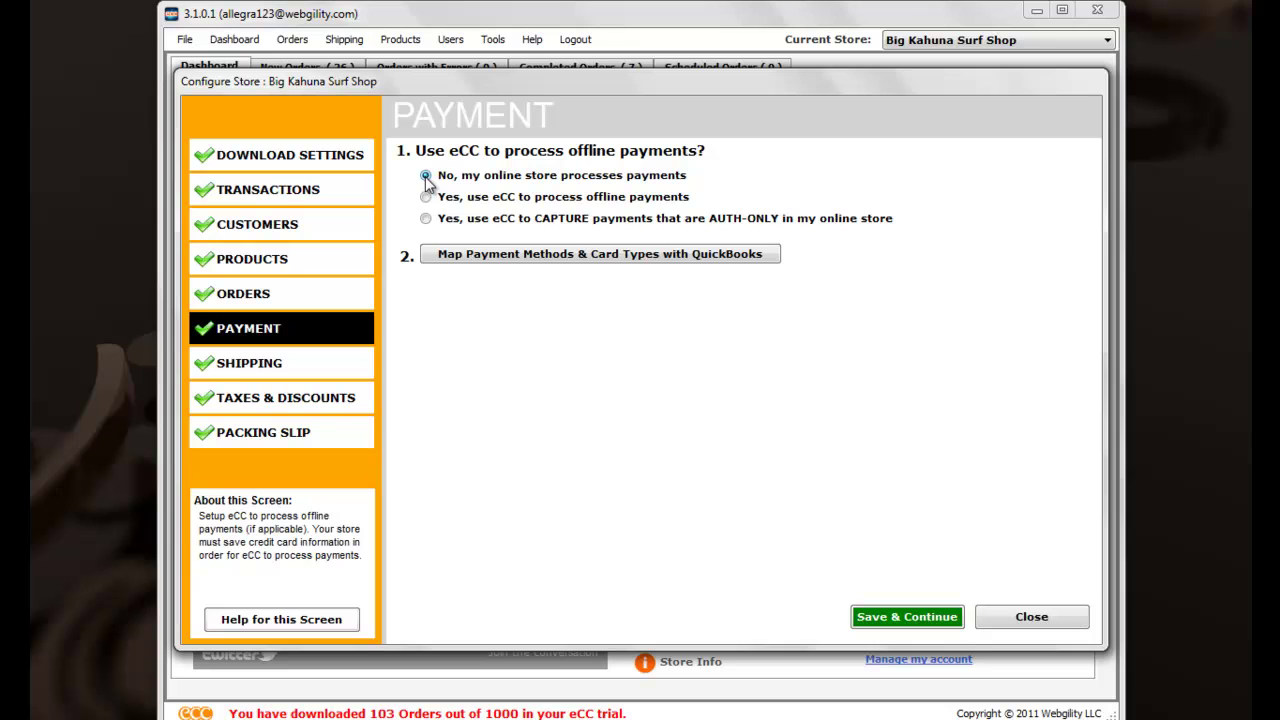
Choose SHIPPING CHARGE as the QuickBooks item for recording shipping charges in the store's shipping configuration
left_click(349, 370)
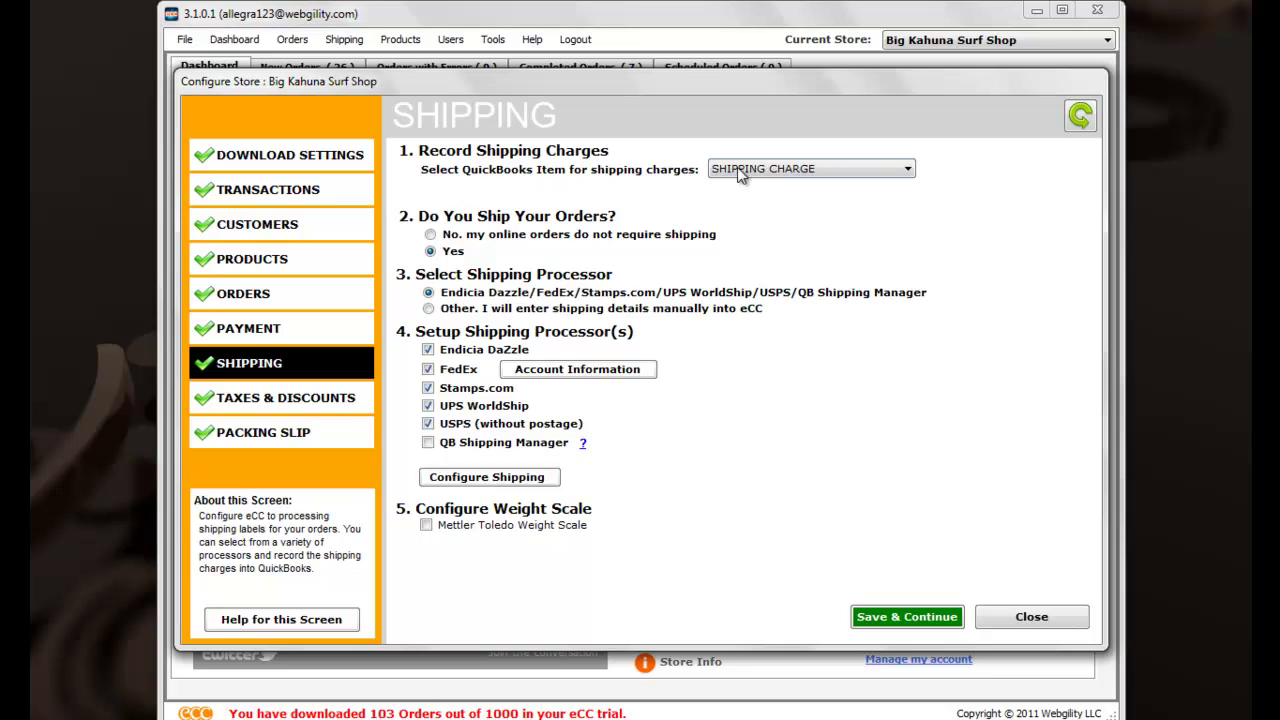
left_click(768, 178)
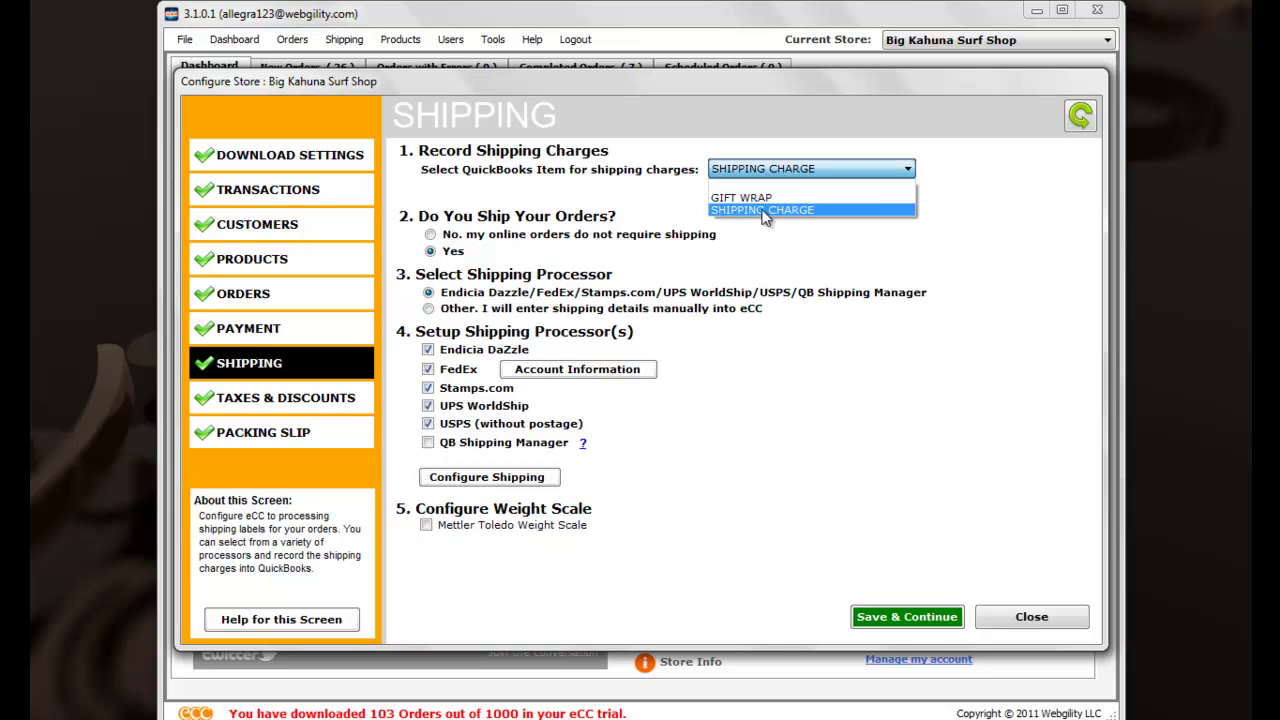
left_click(765, 217)
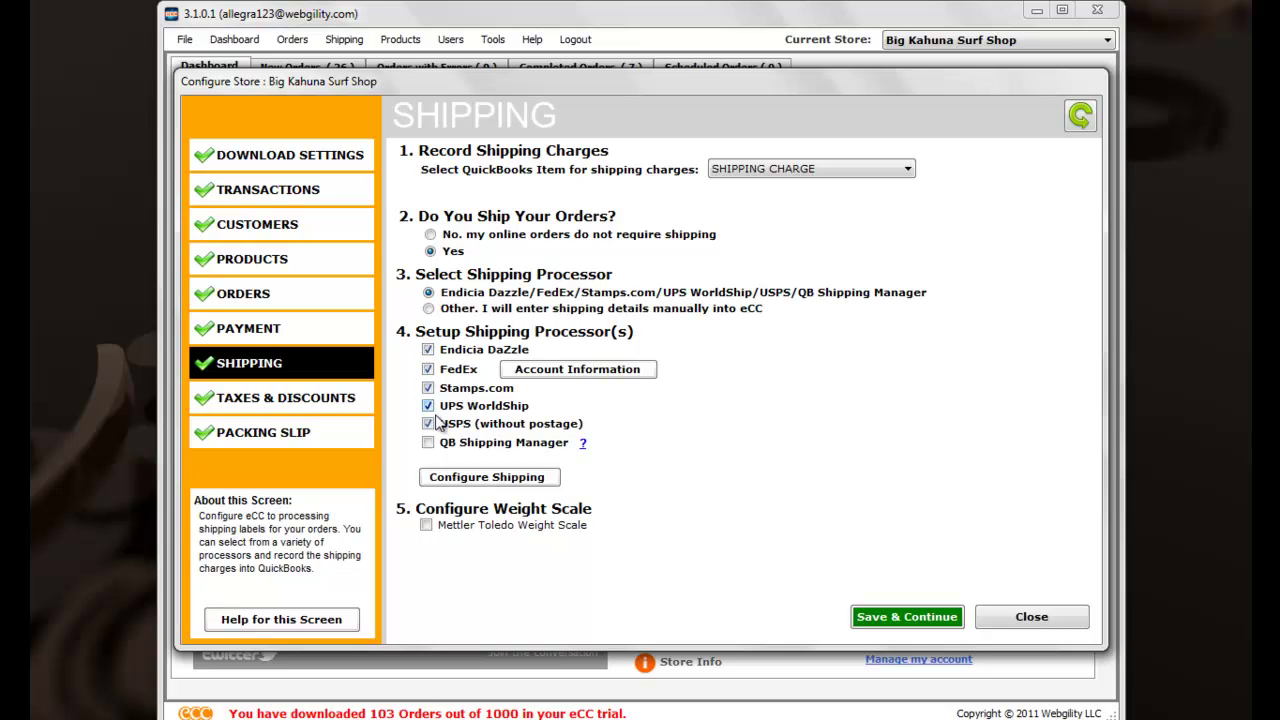
Open the default shipment settings and review the Stamps.com, UPS WorldShip and Endicia Dazzle options
left_click(483, 477)
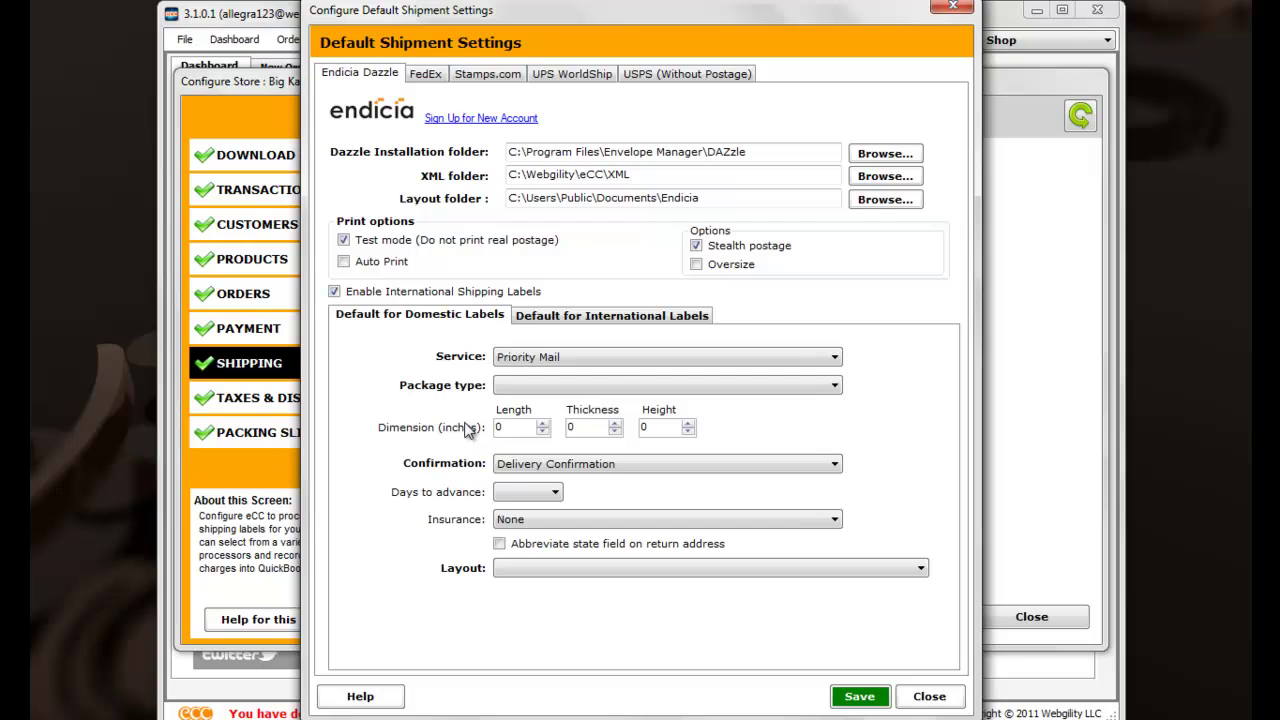
left_click(487, 74)
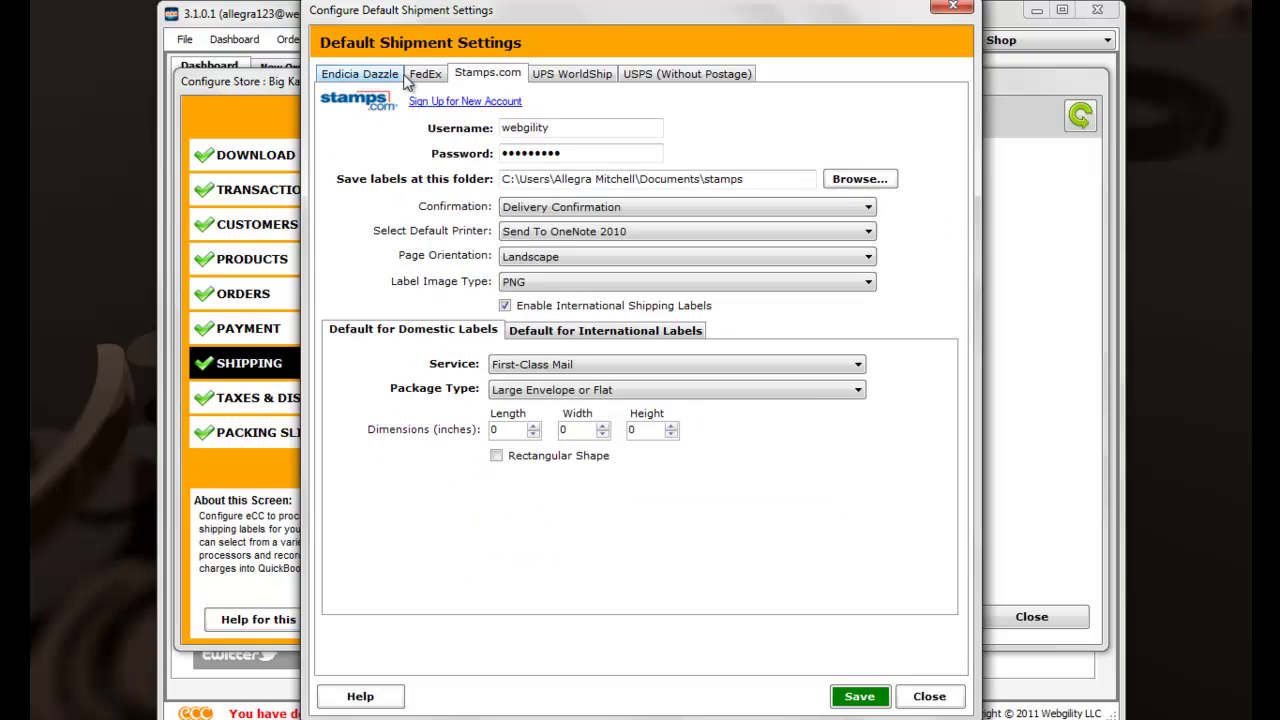
left_click(545, 77)
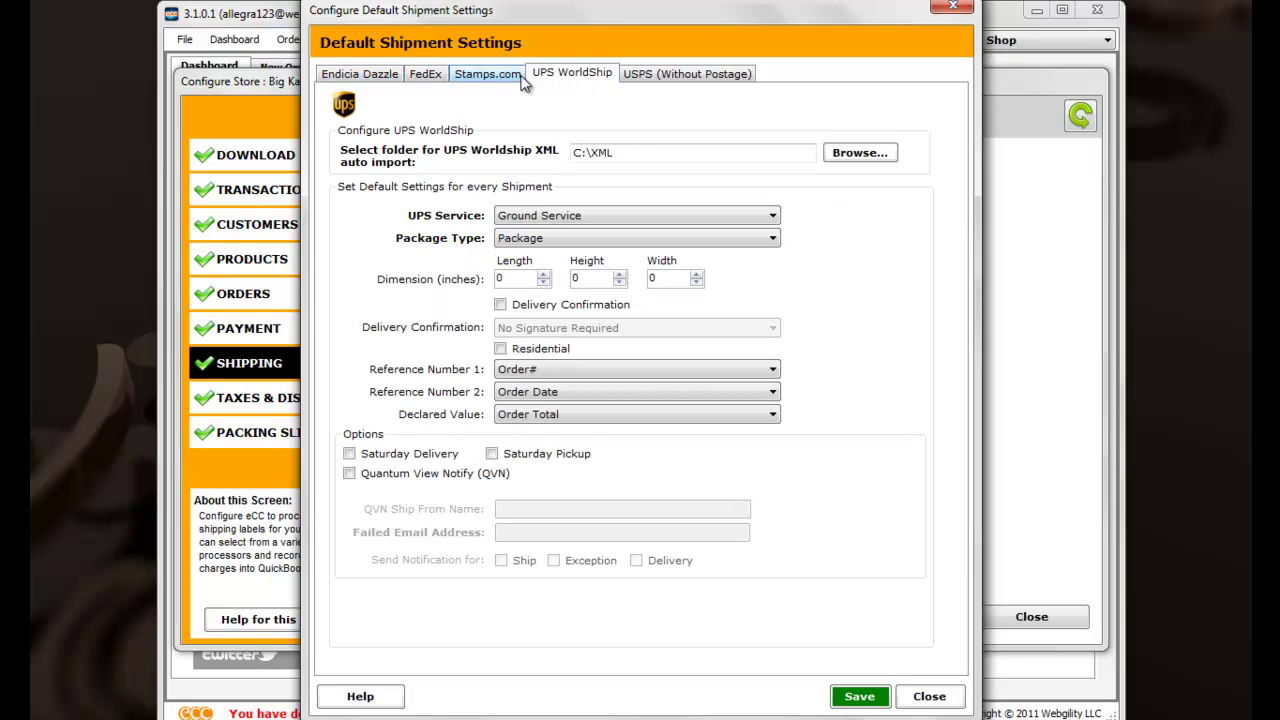
left_click(377, 78)
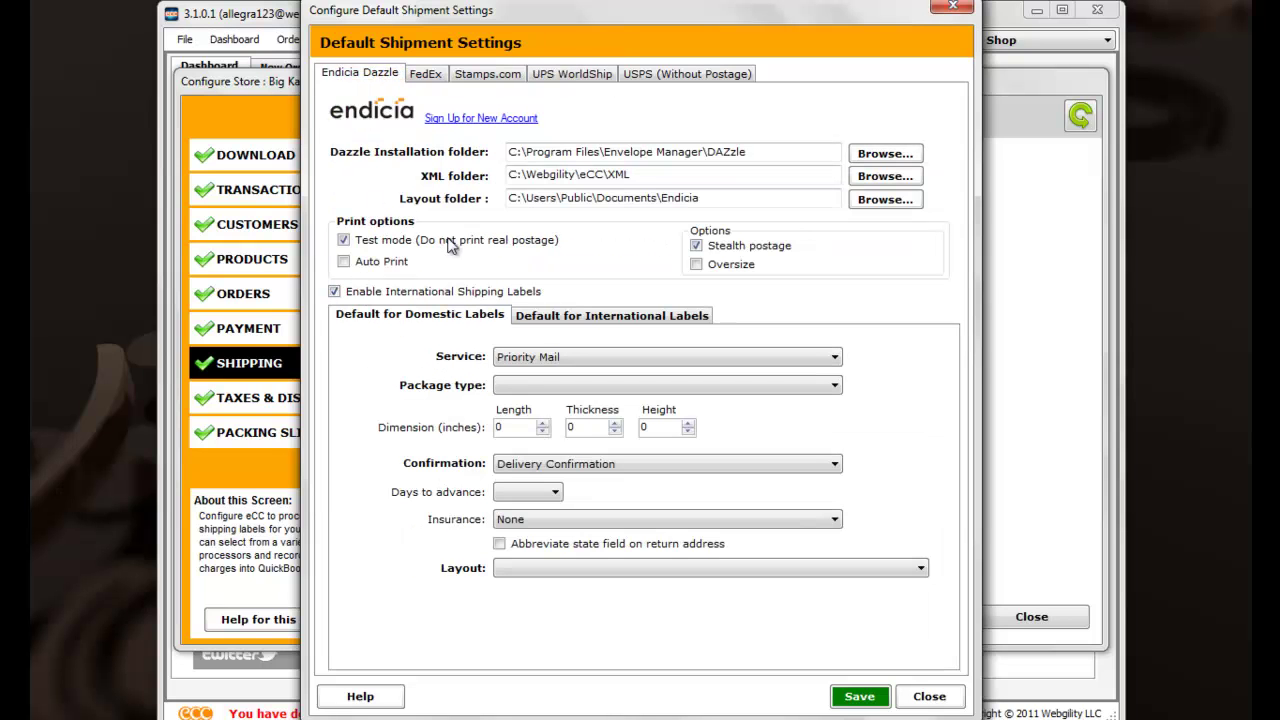
Review the FedEx and Stamps.com defaults, including the Enable International Shipping Labels option, and save the default shipment settings
left_click(425, 78)
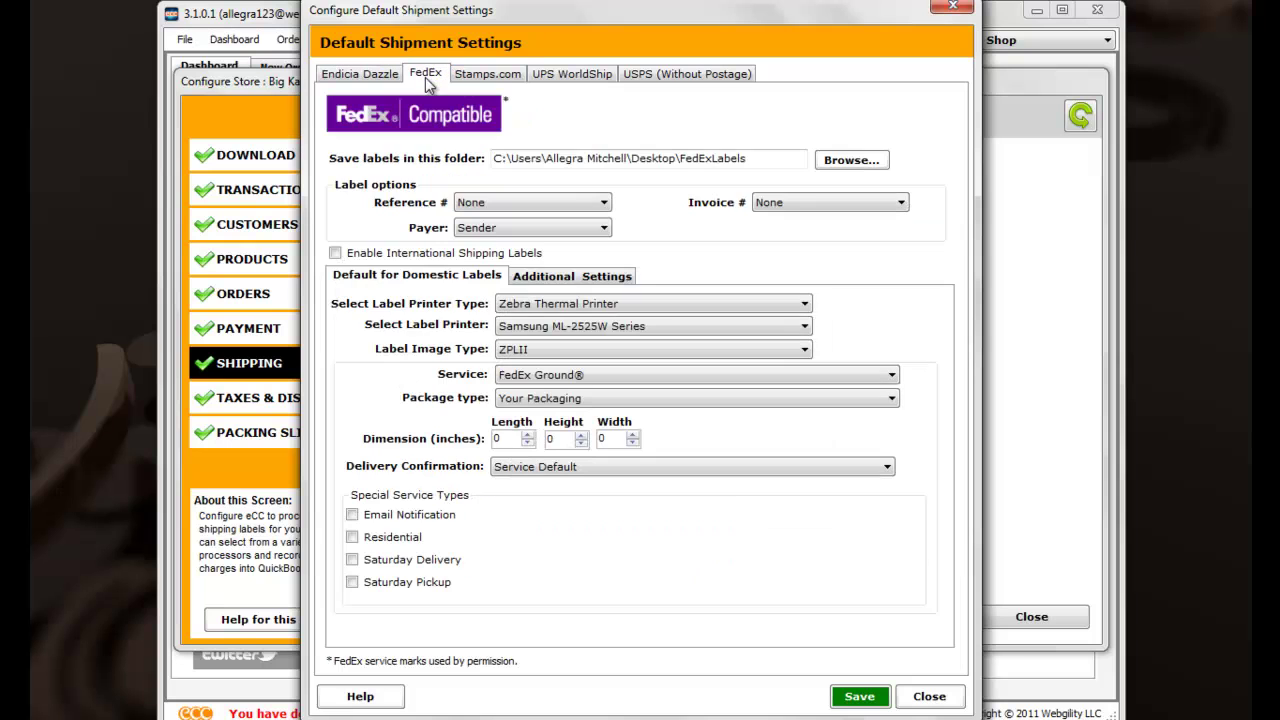
left_click(335, 253)
left_click(490, 76)
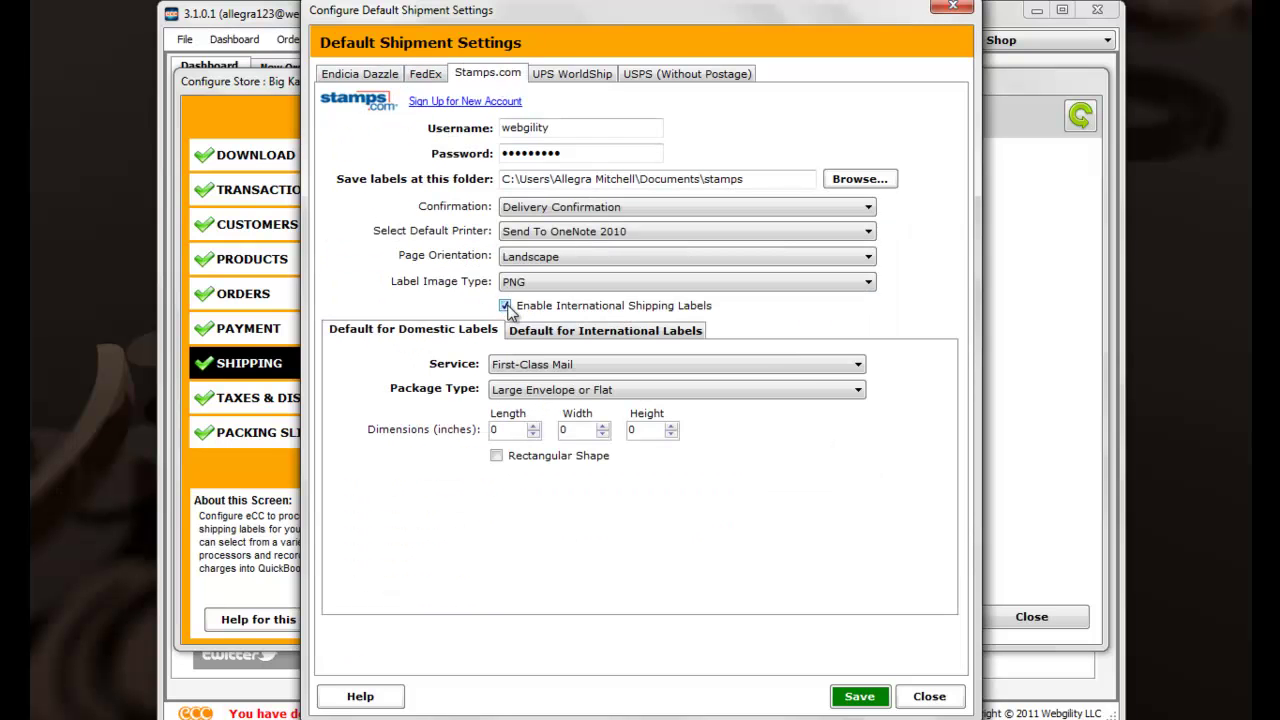
left_click(860, 696)
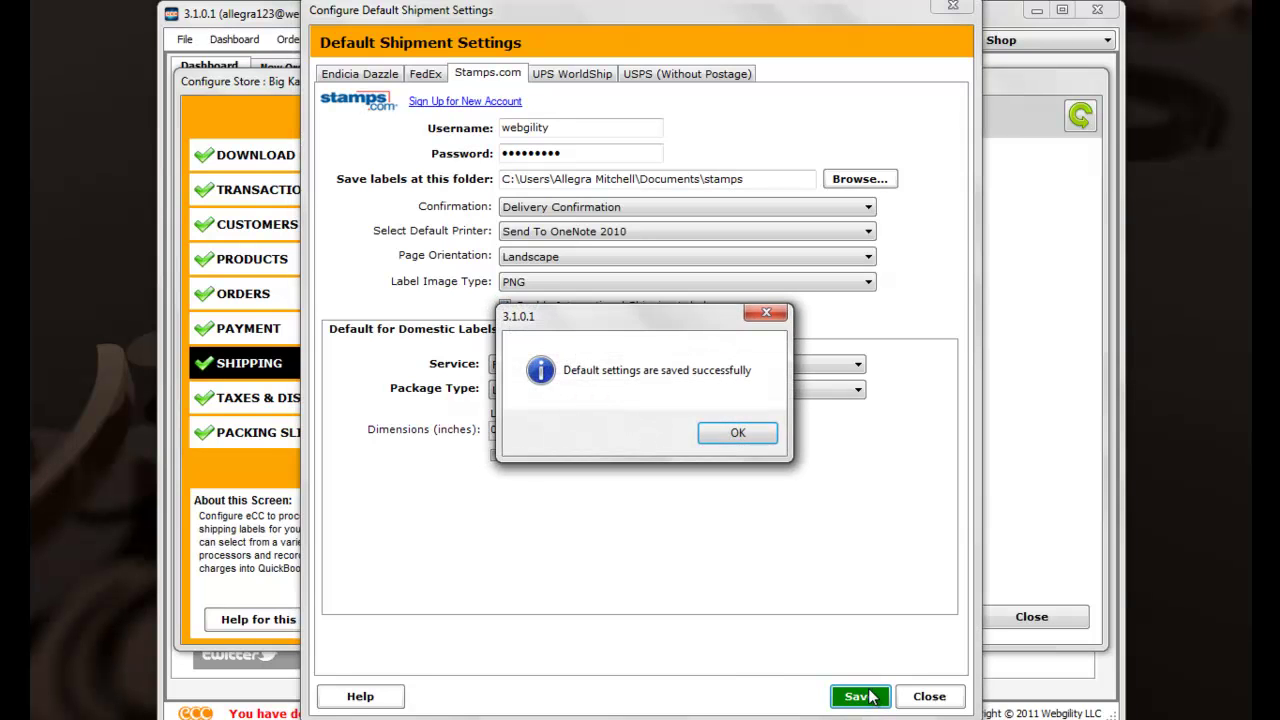
left_click(737, 433)
left_click(927, 701)
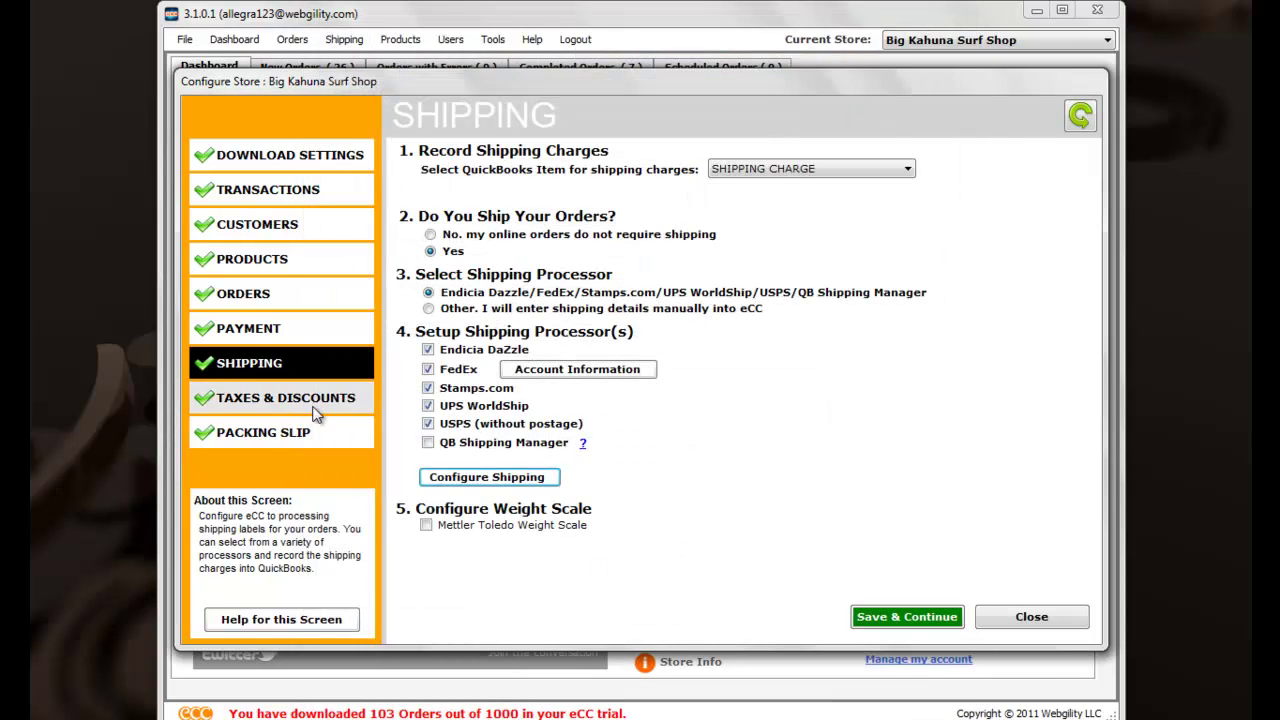
Review the taxes and discounts settings, including the tax items offered for taxable orders, and open the packing slip settings
left_click(364, 403)
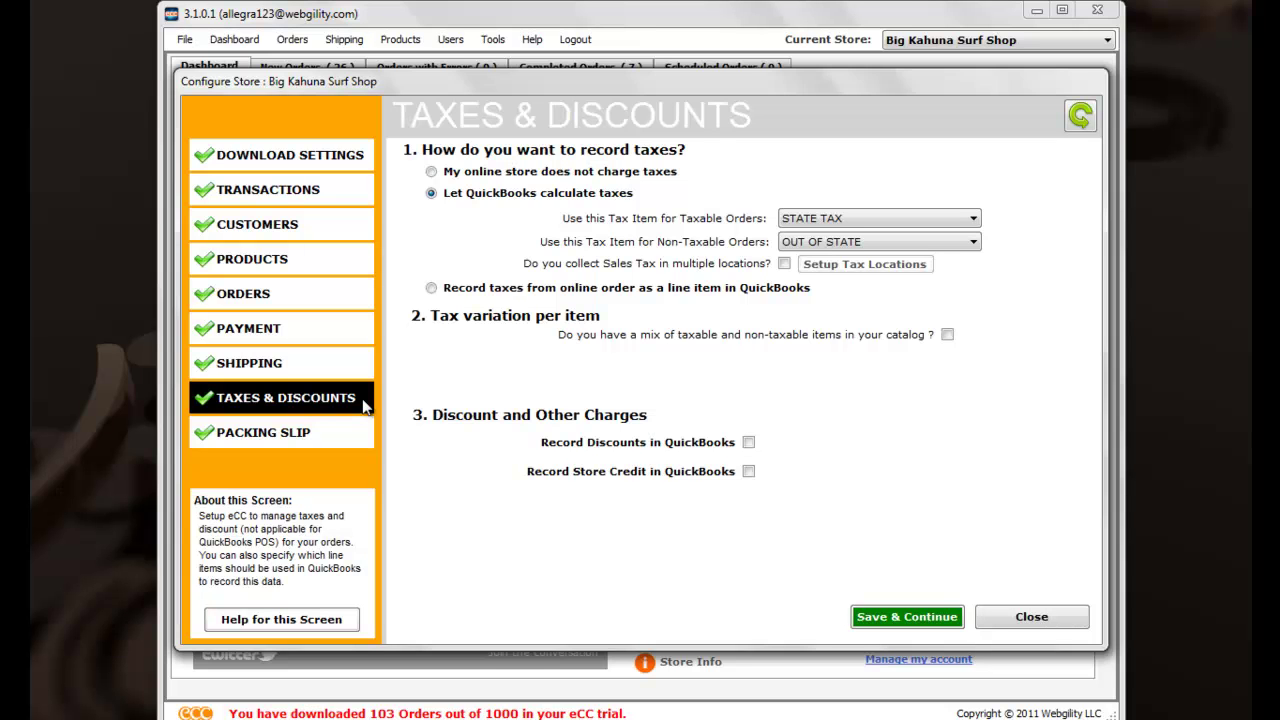
left_click(958, 220)
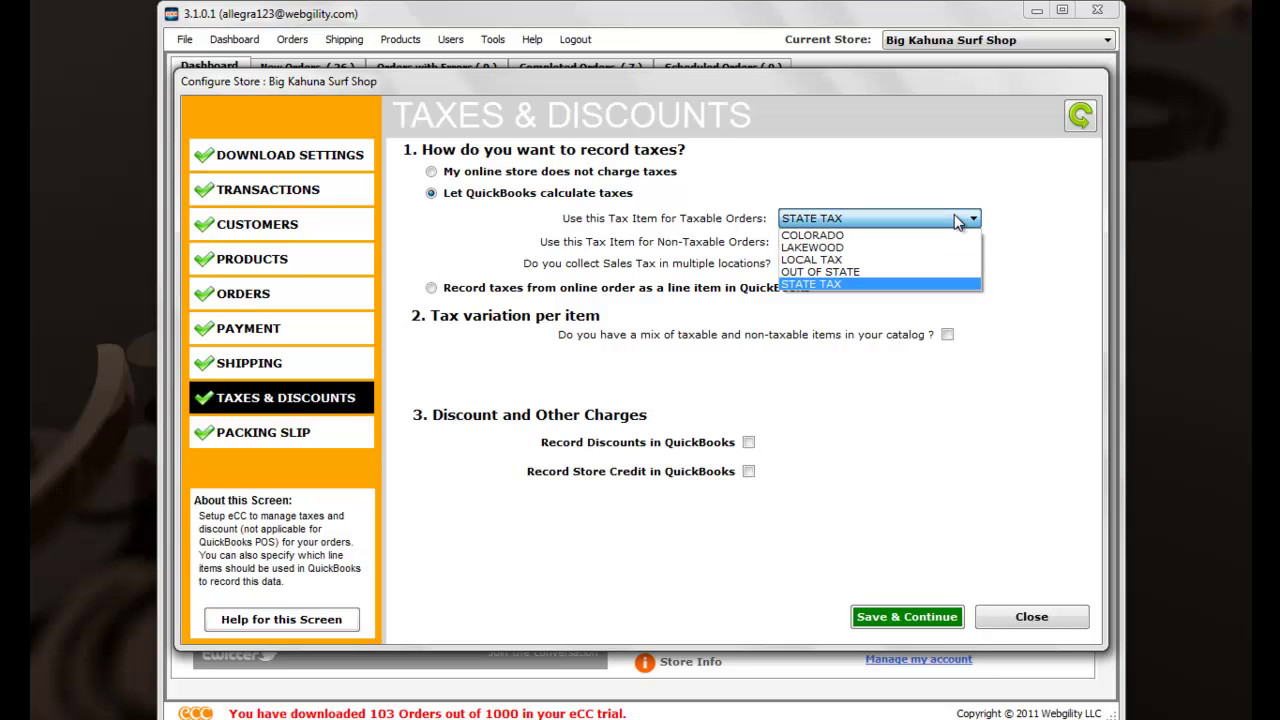
left_click(1020, 210)
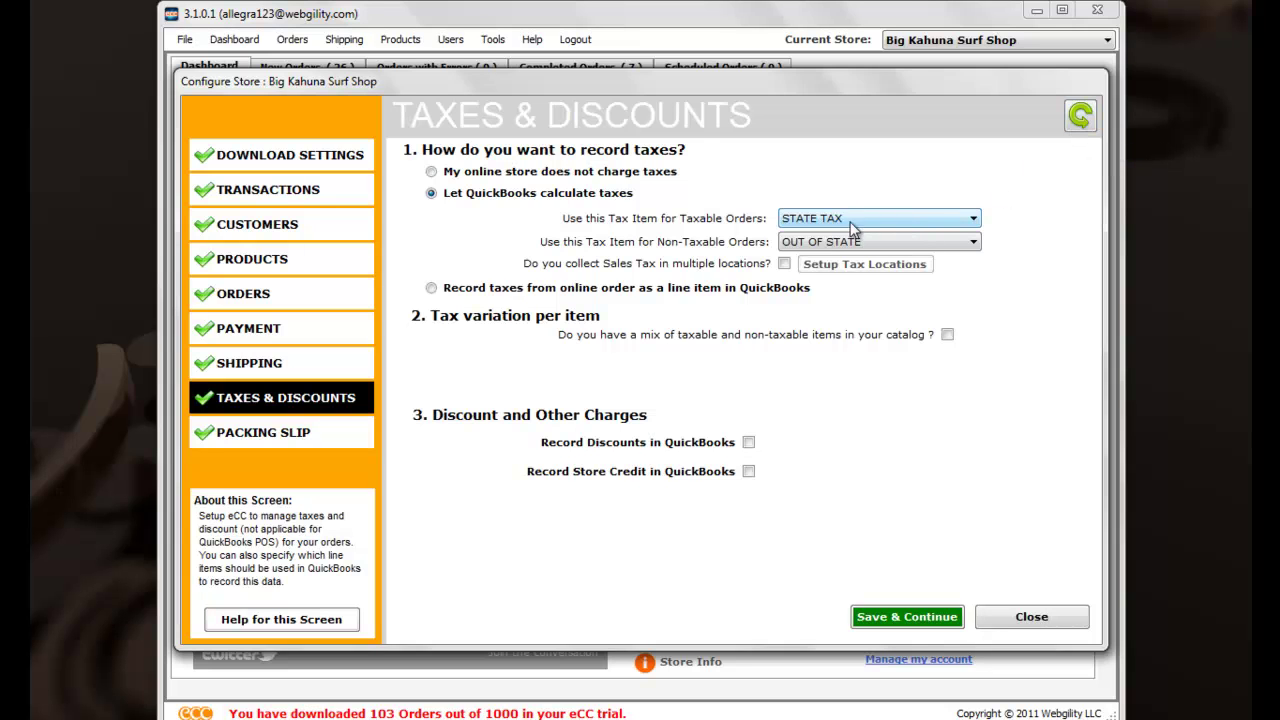
left_click(310, 445)
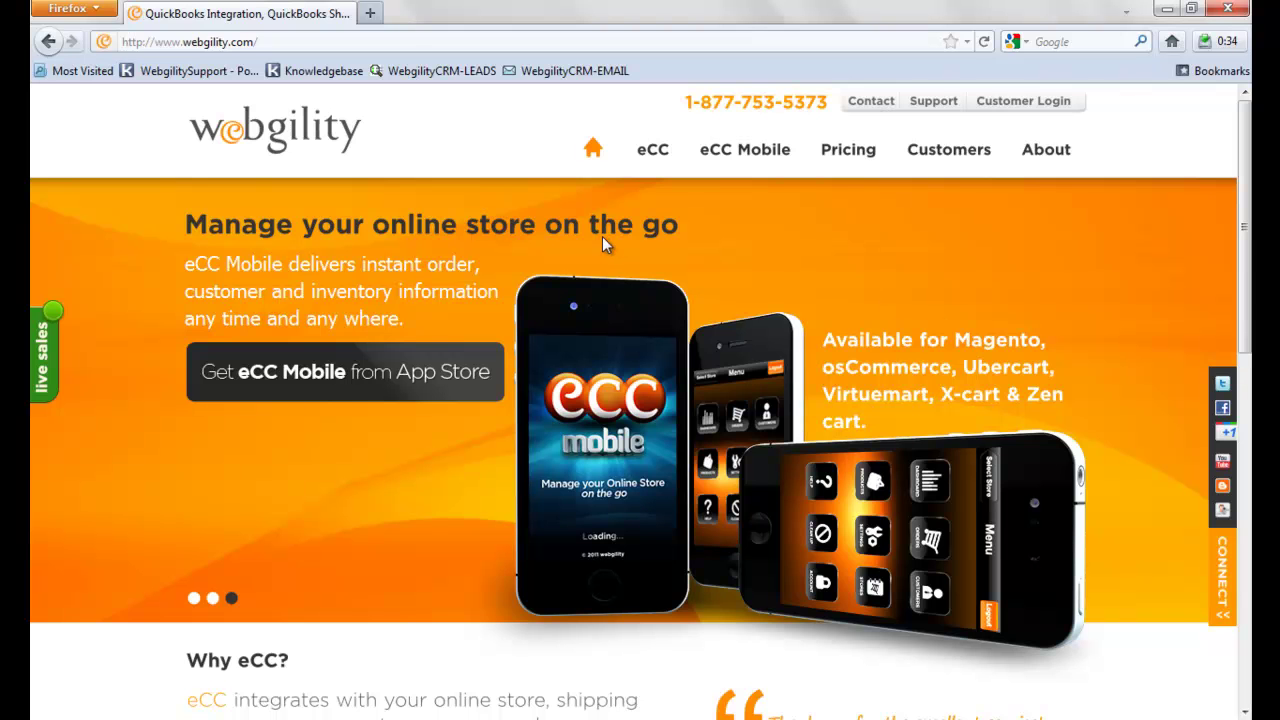
On the Webgility website in Firefox, open the BigCommerce integration page and review its 15-day free trial account form
scroll(602, 238, "down", 10)
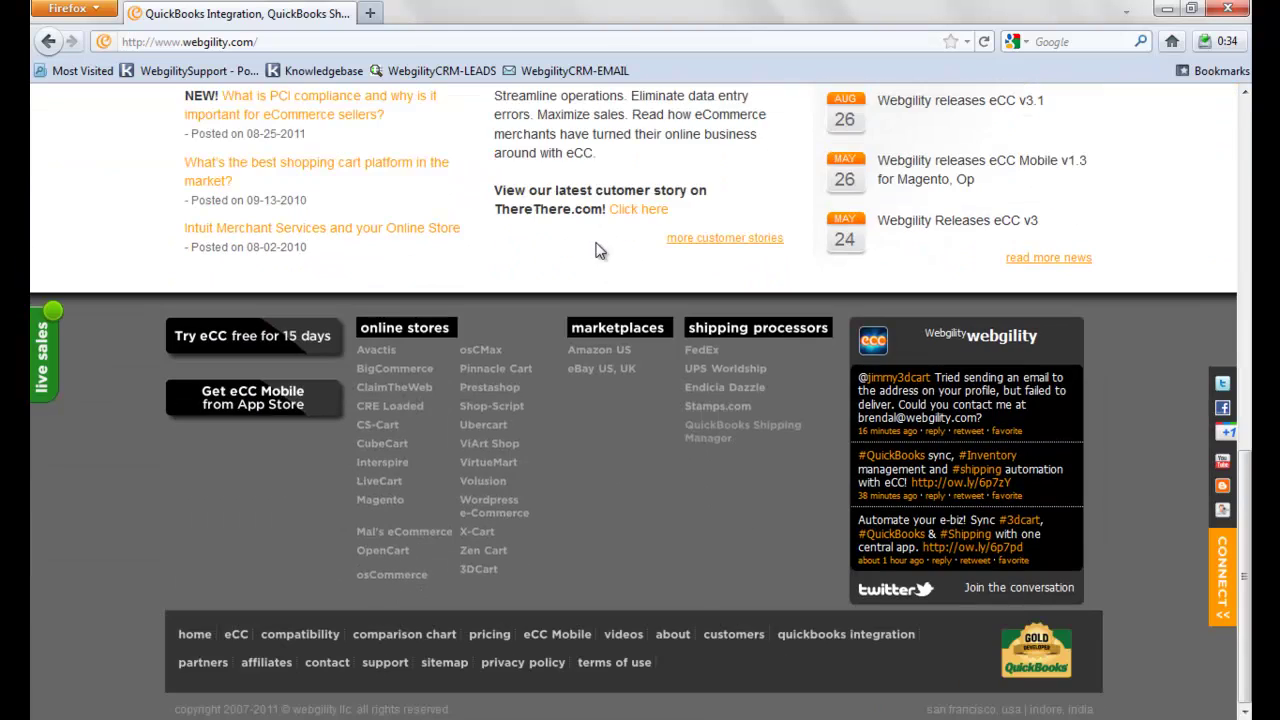
left_click(393, 372)
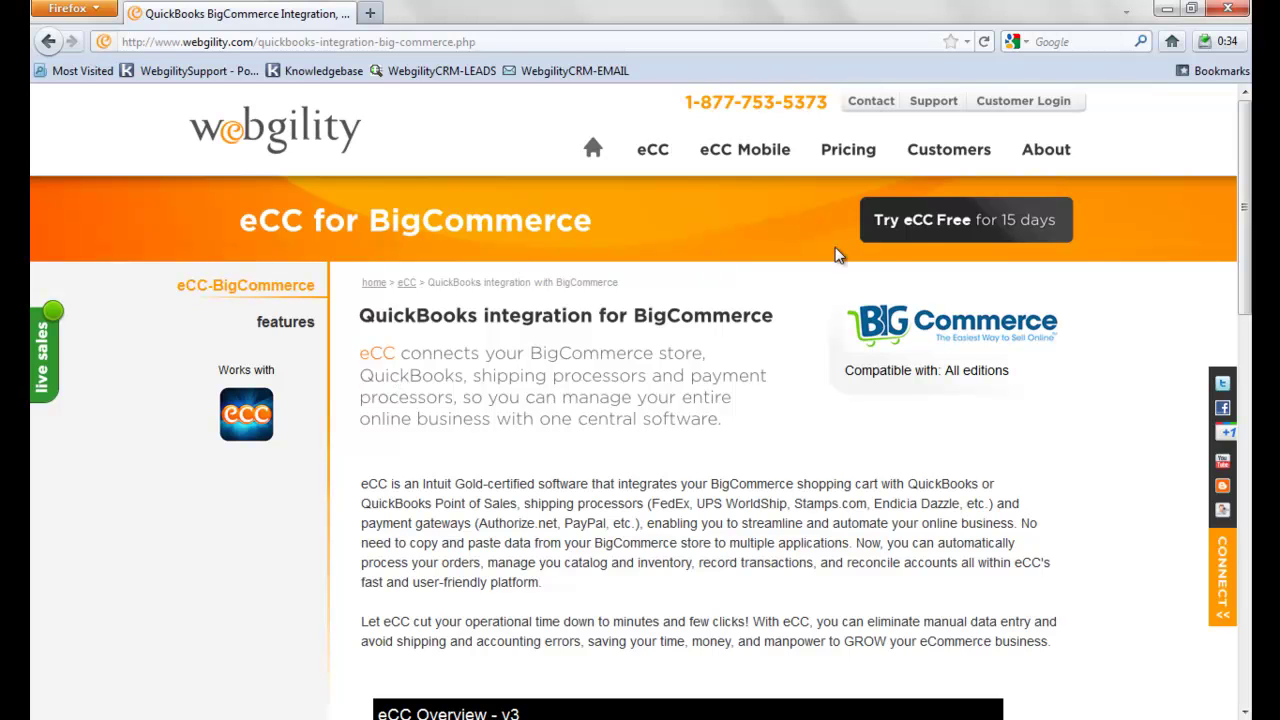
left_click(922, 240)
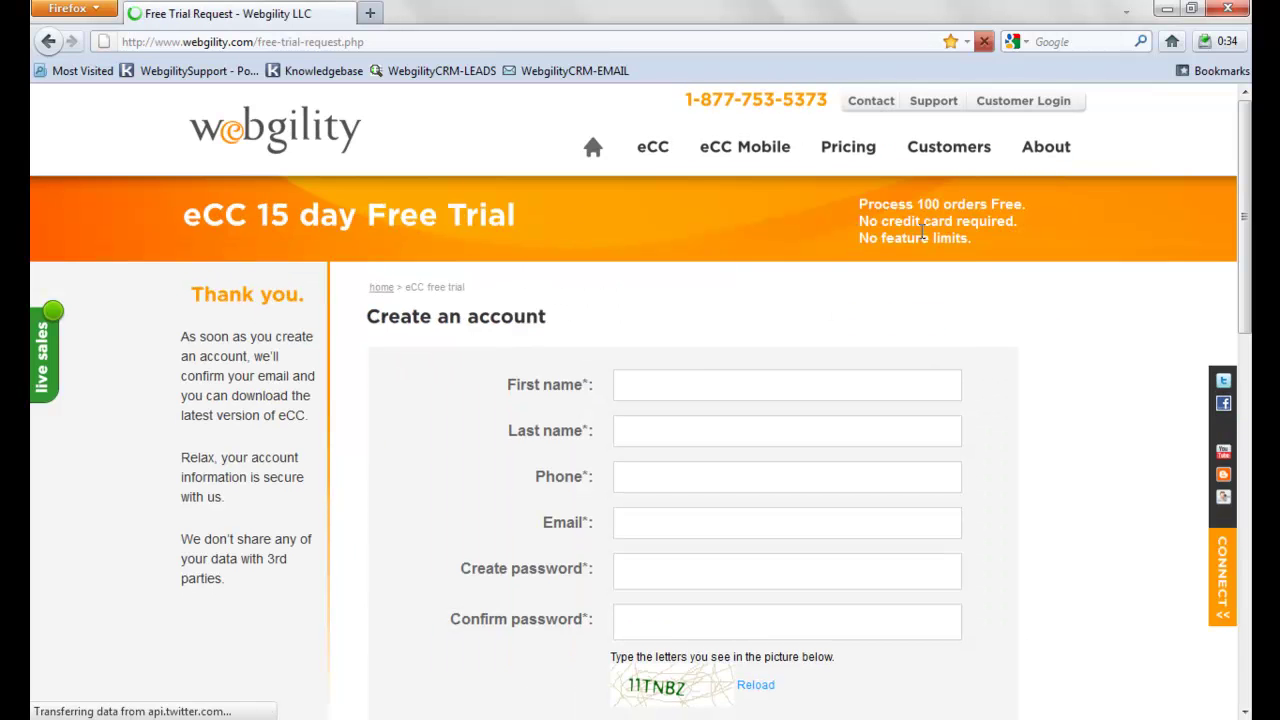
scroll(509, 306, "down", 5)
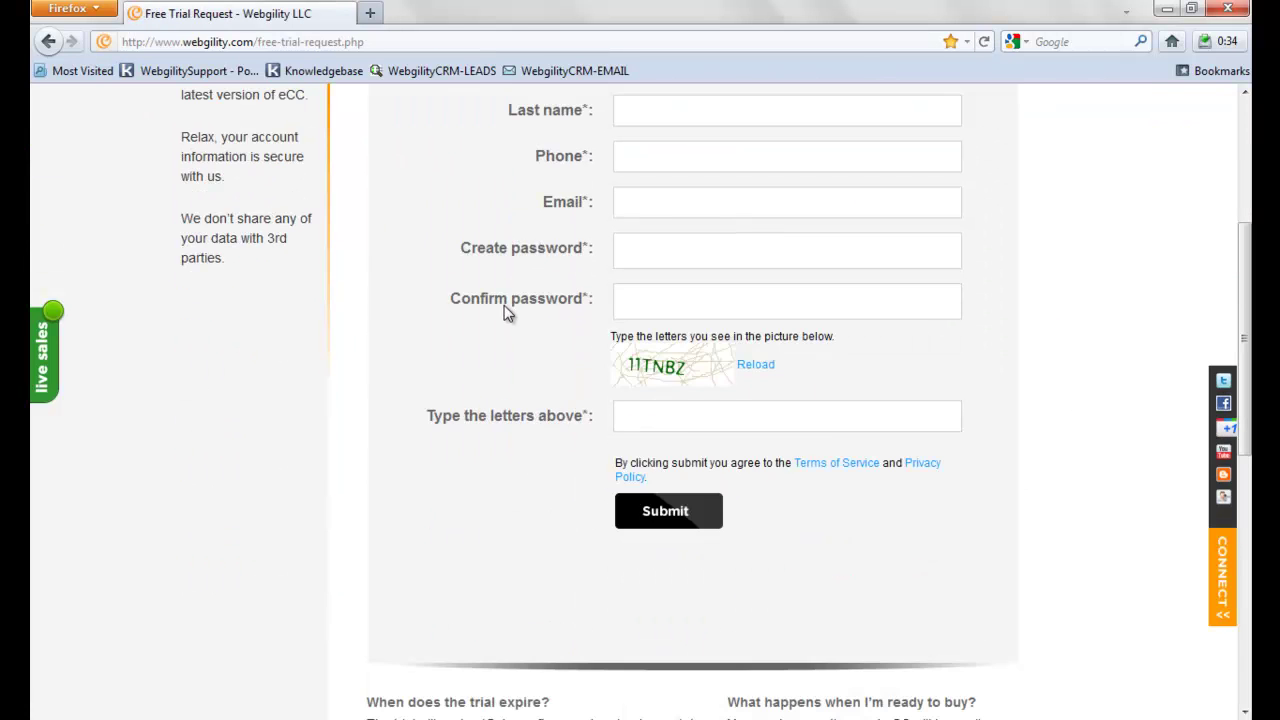
scroll(506, 313, "up", 2)
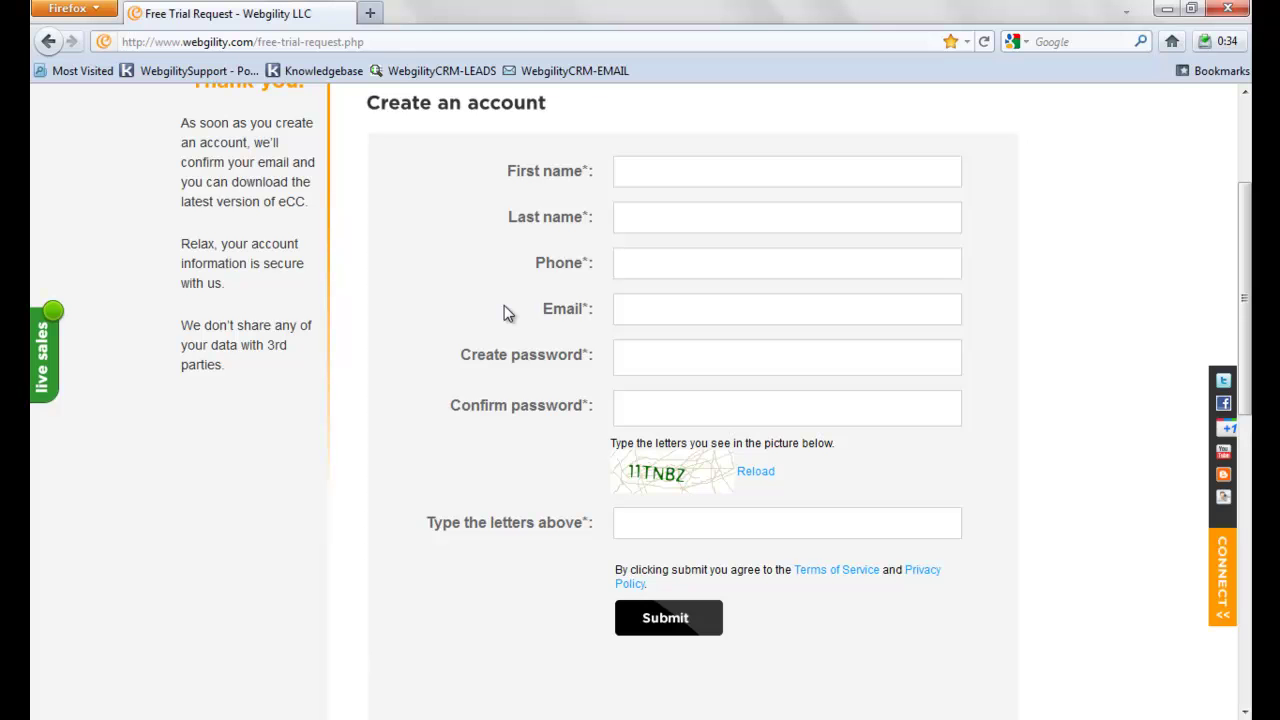
scroll(504, 312, "up", 2)
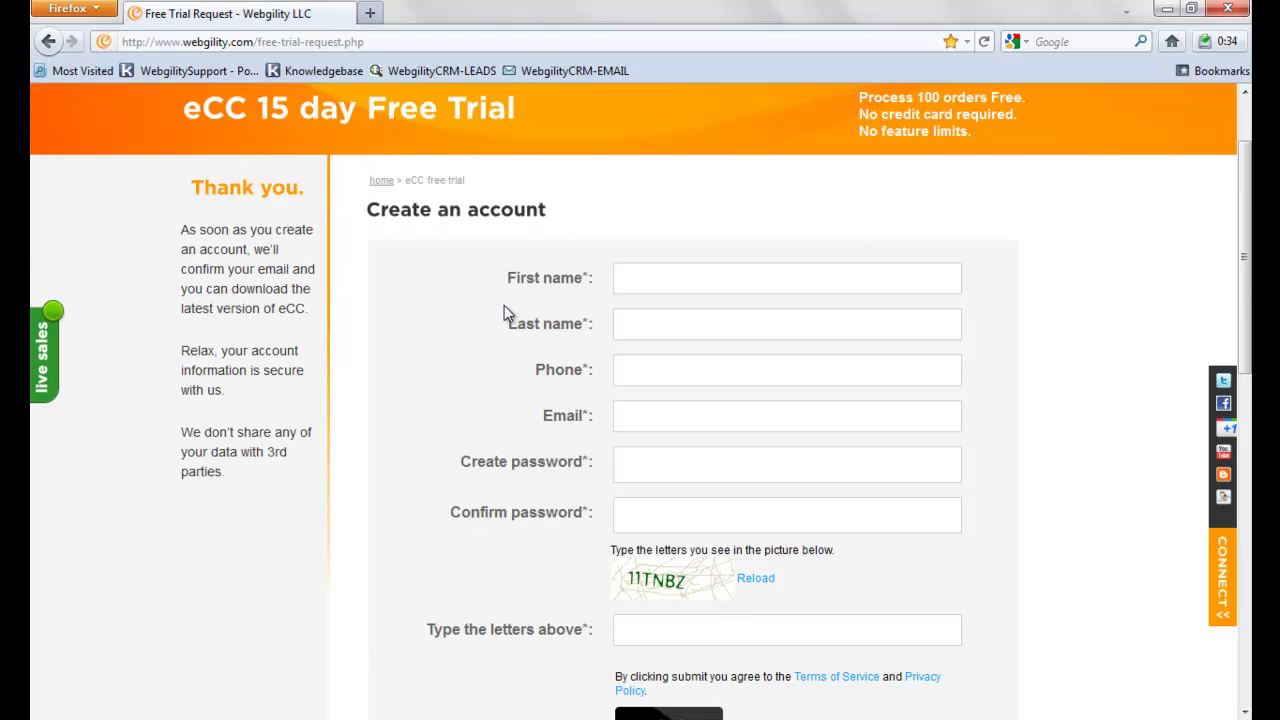
scroll(1086, 246, "up", 2)
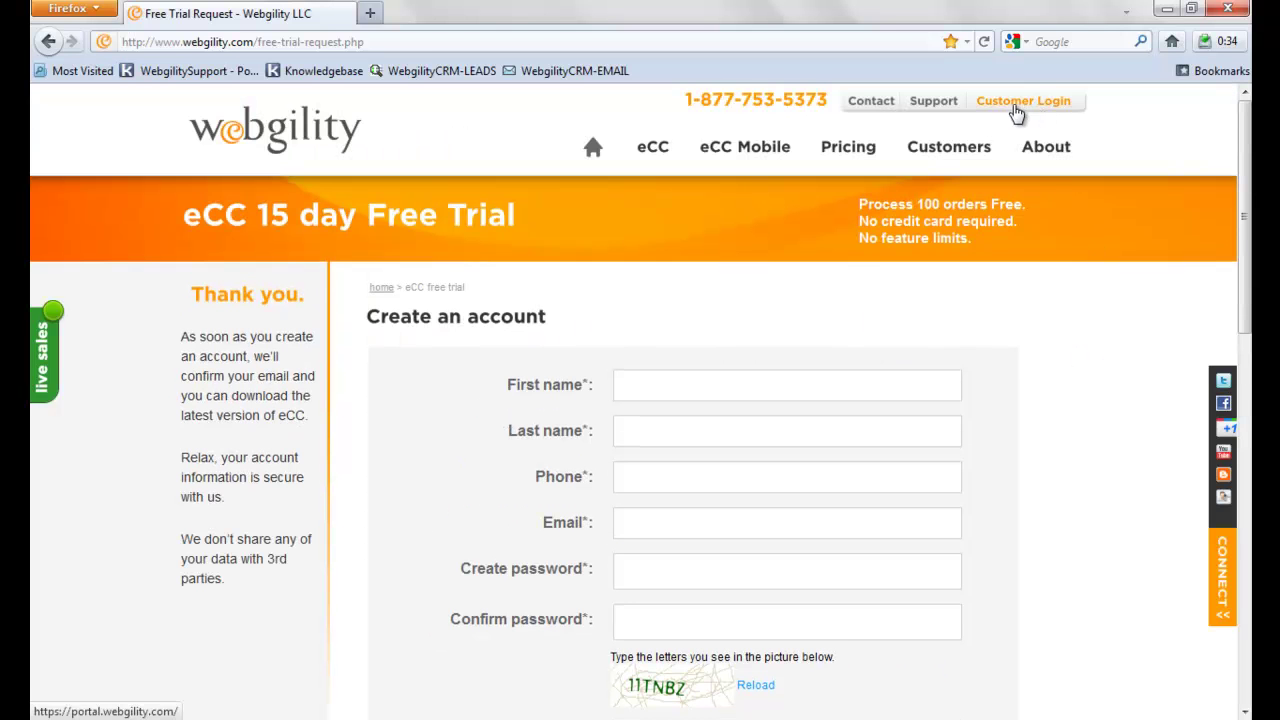
Log in to the Webgility customer portal with the account email and password, and open the downloads section
left_click(1030, 102)
left_click(762, 361)
type("allegra")
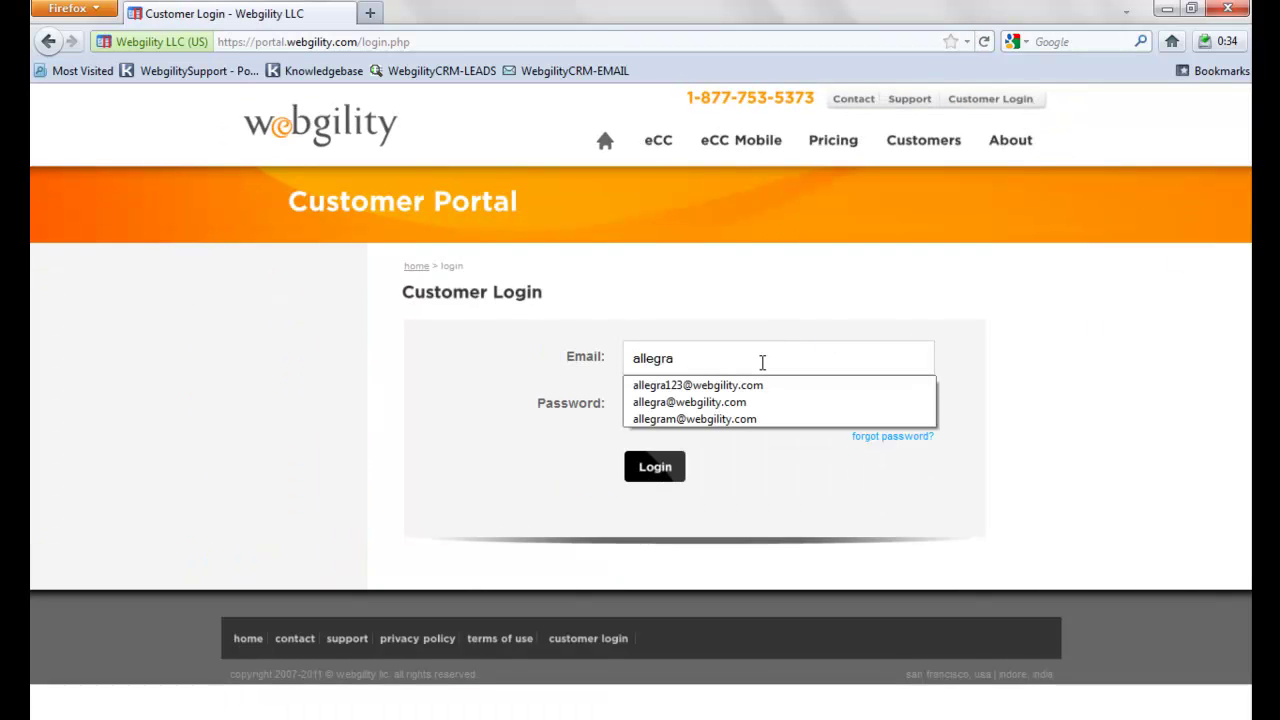
key("Down")
key("Return")
type("********")
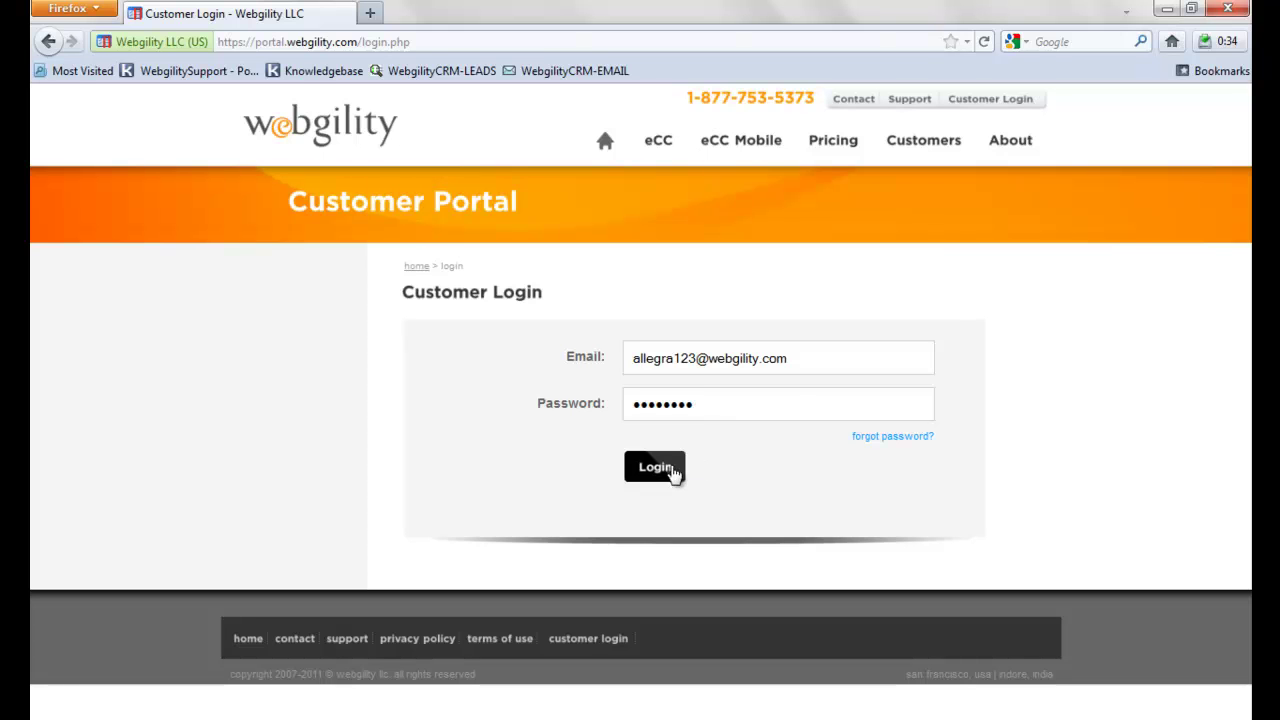
left_click(670, 476)
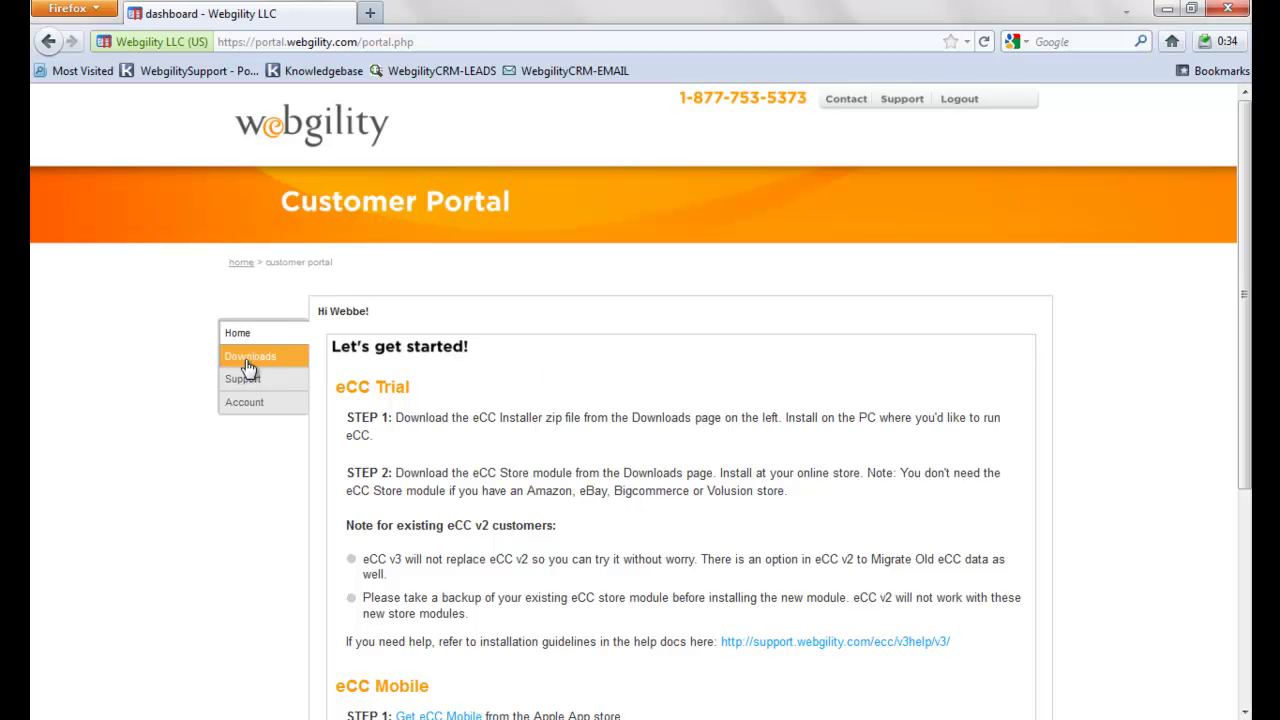
left_click(249, 366)
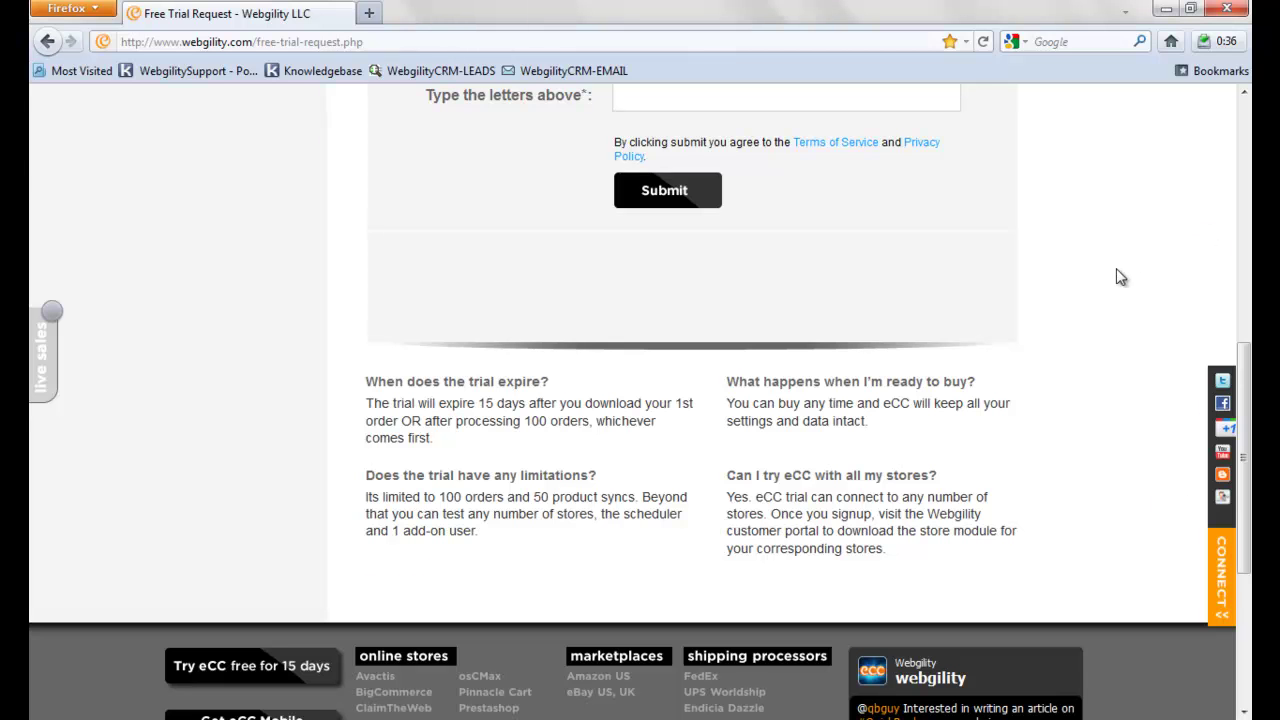
From the account's subscriptions in the customer portal, open the subscription signup and compare the eCC plans, features and fees
scroll(1117, 277, "up", 10)
left_click(1020, 108)
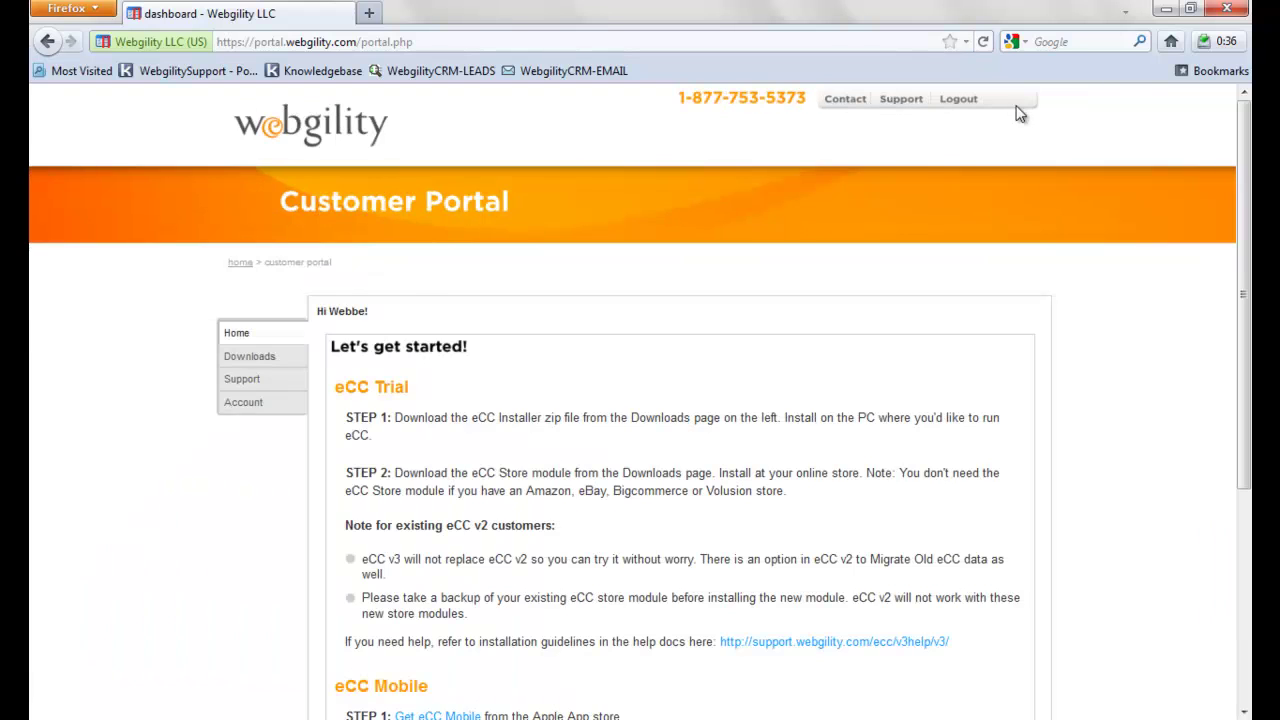
left_click(251, 405)
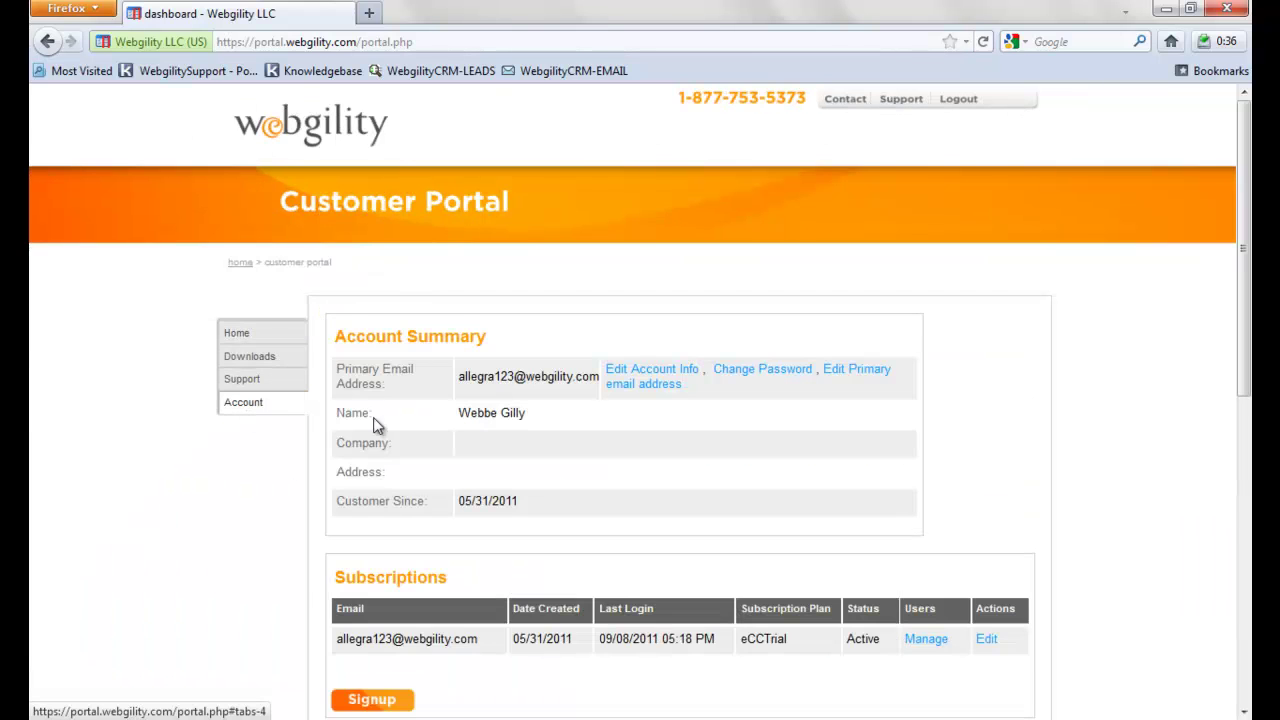
scroll(277, 494, "down", 3)
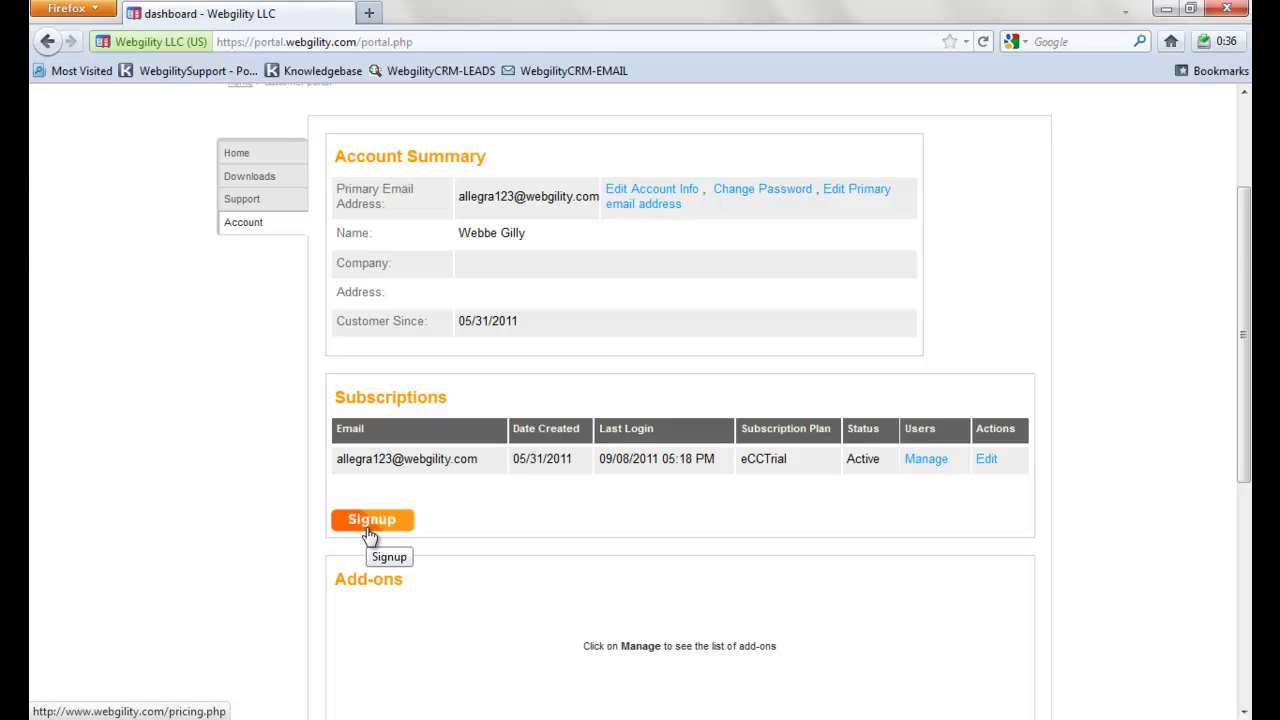
left_click(367, 530)
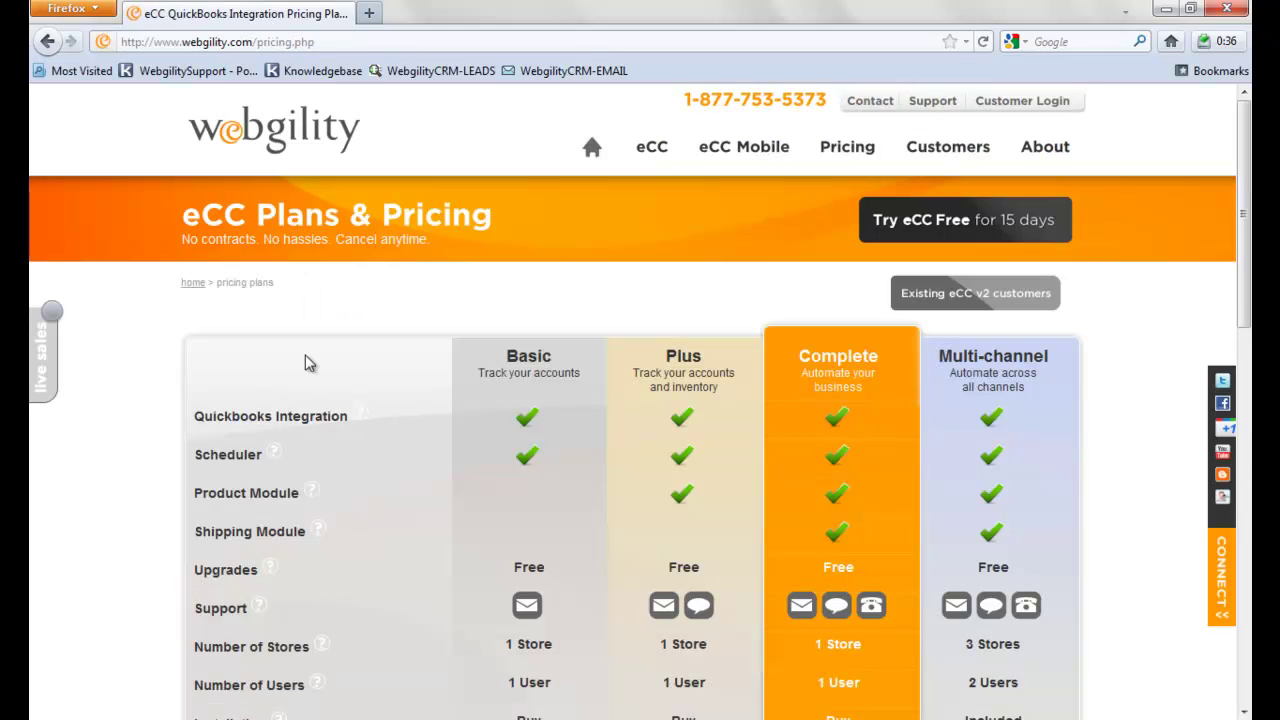
left_click_drag(1246, 183, 1247, 264)
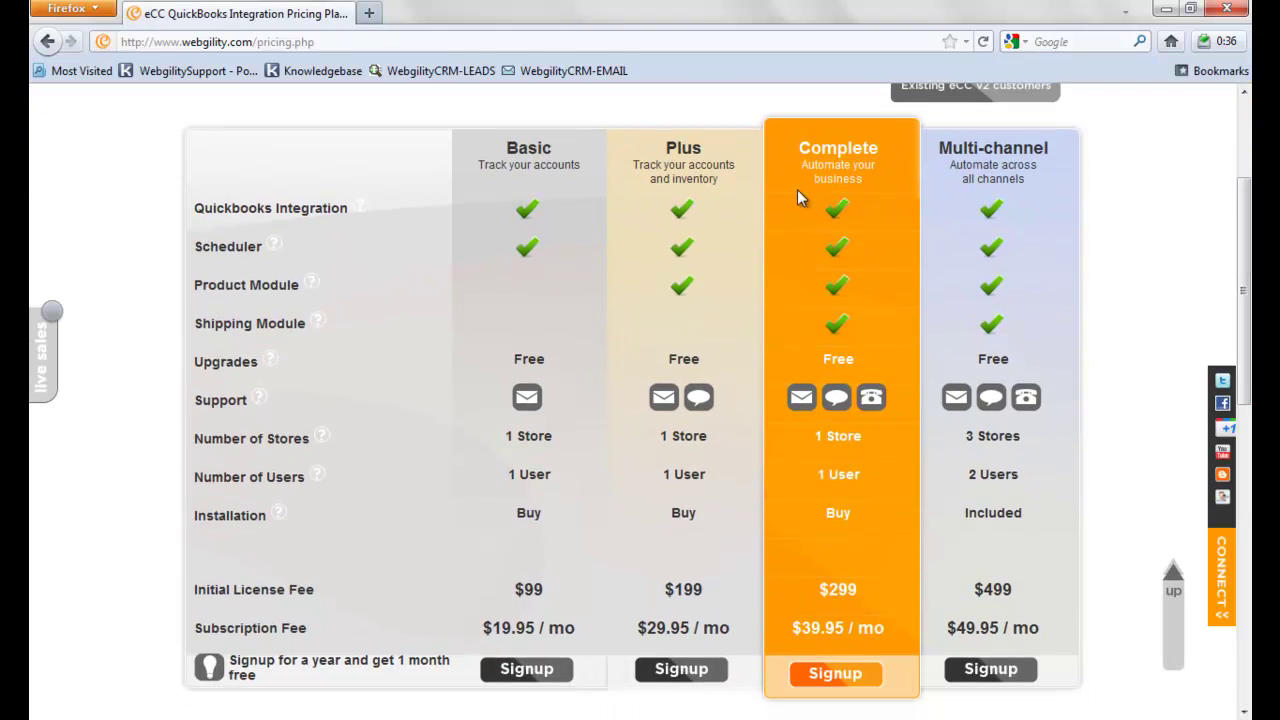